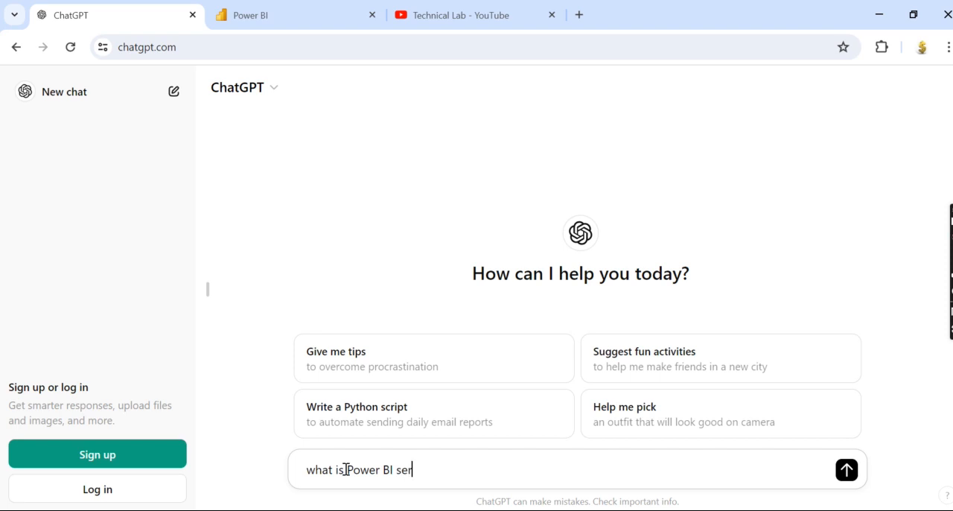
Ask ChatGPT "what is Power BI service" and read through the answer.
{"action": "key", "text": "BackSpace"}
{"action": "type", "text": "ice"}
{"action": "key", "text": "Return"}
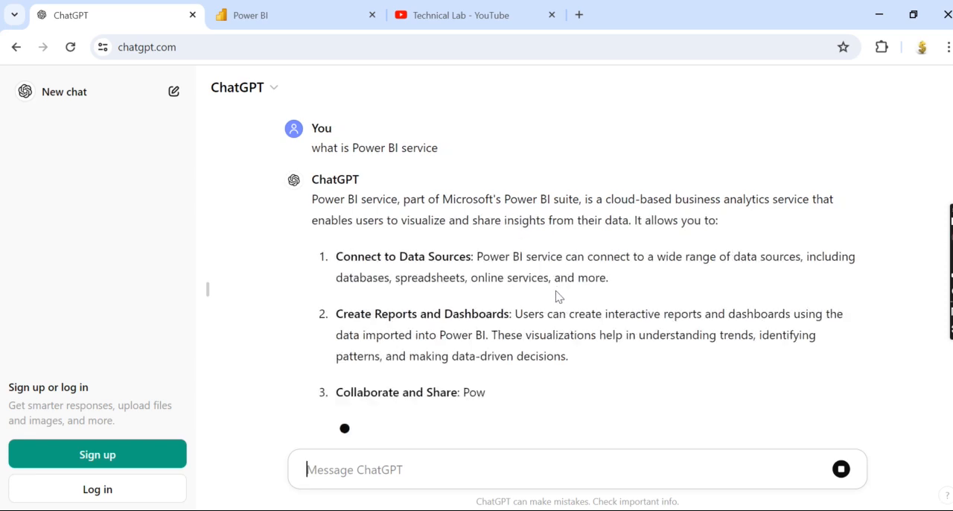
{"action": "scroll", "coordinate": [519, 298], "scroll_direction": "up", "scroll_amount": 2}
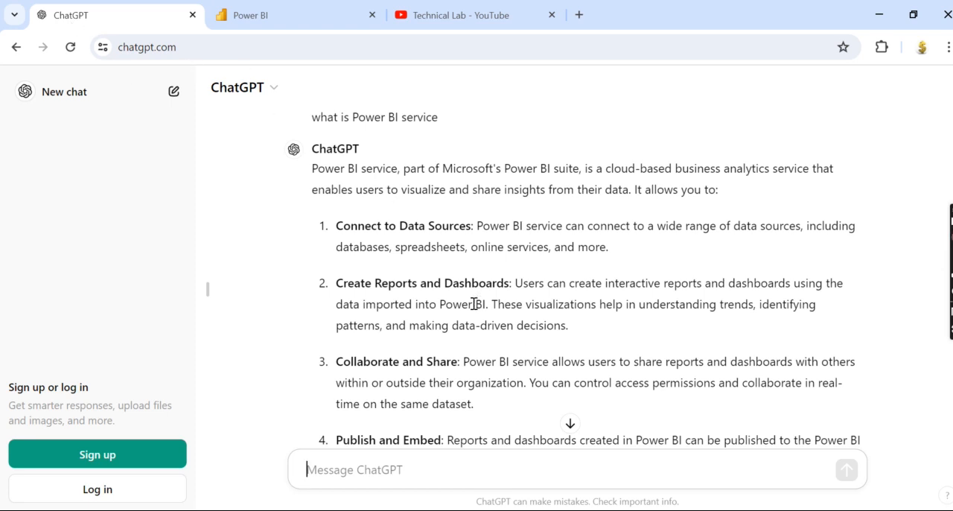
{"action": "scroll", "coordinate": [474, 304], "scroll_direction": "down", "scroll_amount": 4}
Ask the follow-up question "how is it different from power bi desktop" in the same chat.
{"action": "type", "text": "how is "}
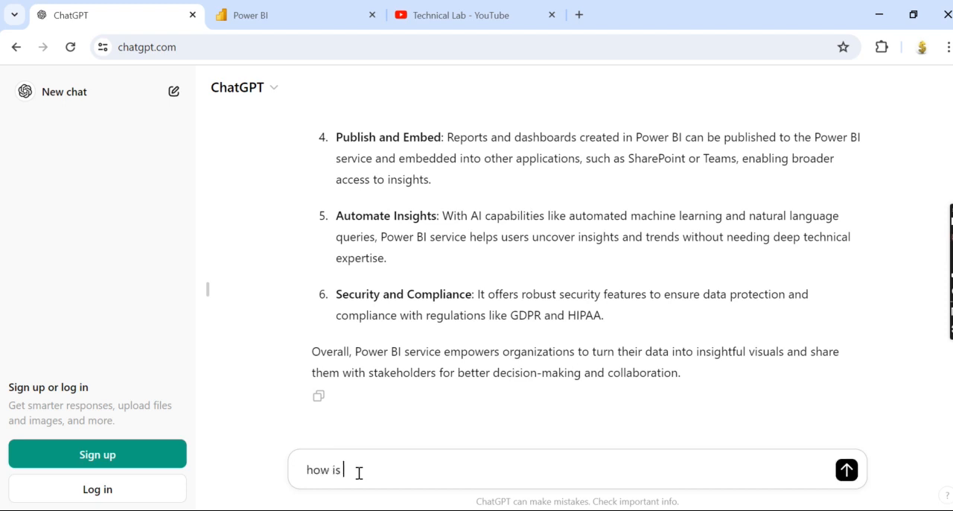
{"action": "type", "text": "it different from "}
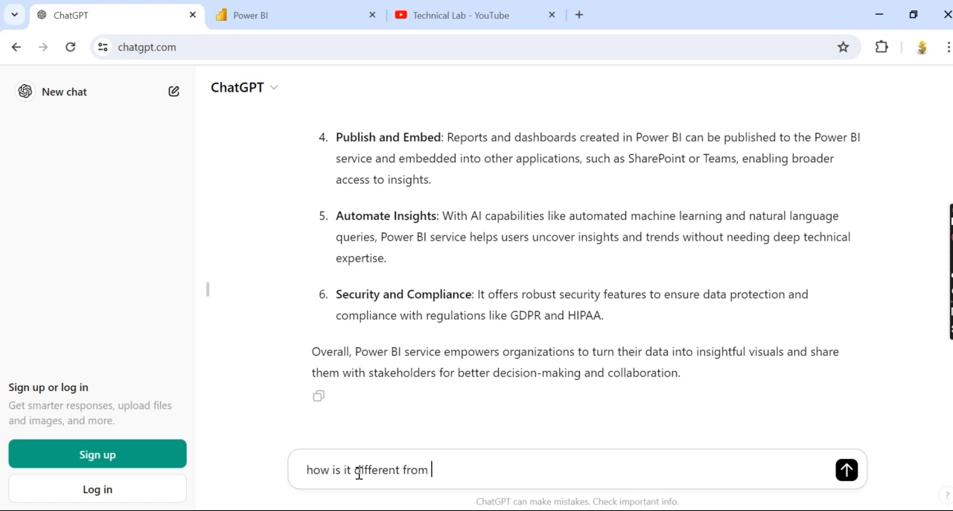
{"action": "type", "text": "power bi desk"}
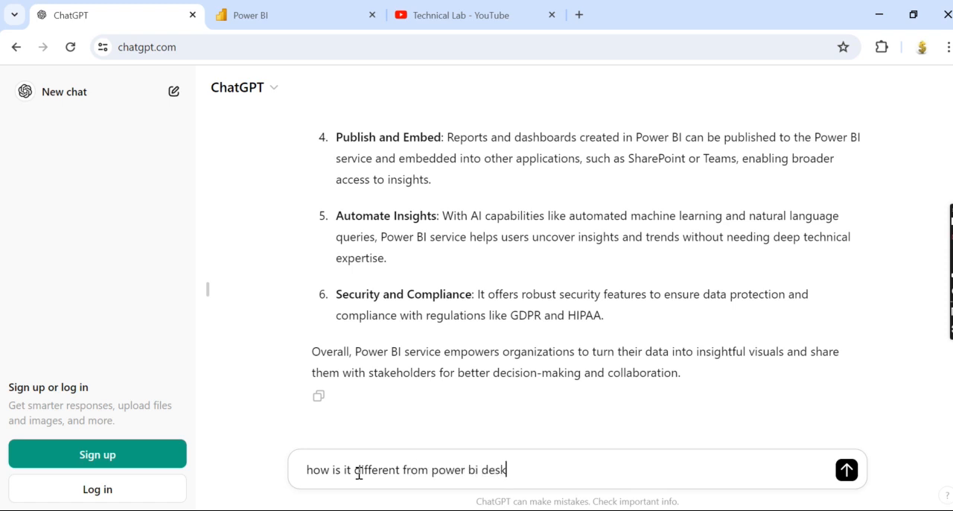
{"action": "type", "text": "top"}
{"action": "key", "text": "Return"}
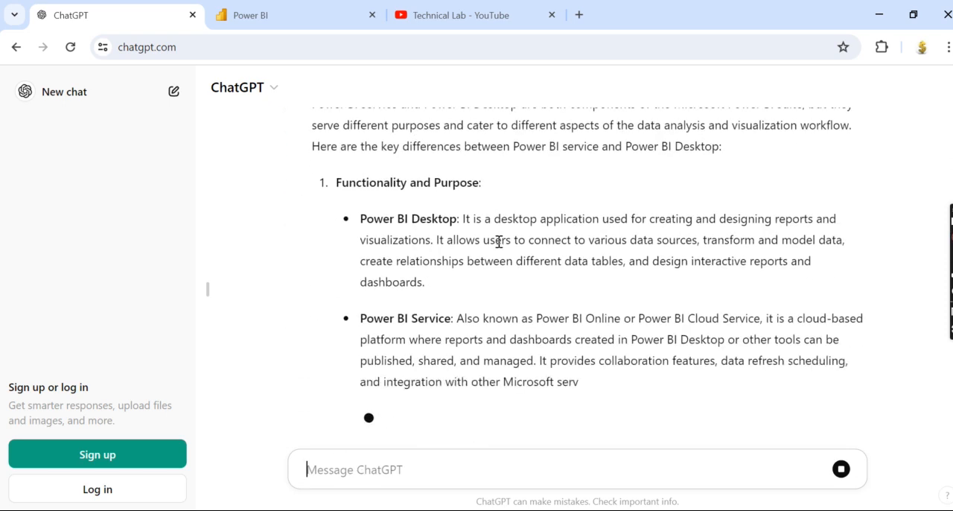
Read the comparison of Power BI Desktop and Power BI Service from functionality through cost and licensing to the summary.
{"action": "scroll", "coordinate": [472, 258], "scroll_direction": "up", "scroll_amount": 3}
{"action": "scroll", "coordinate": [692, 255], "scroll_direction": "down", "scroll_amount": 3}
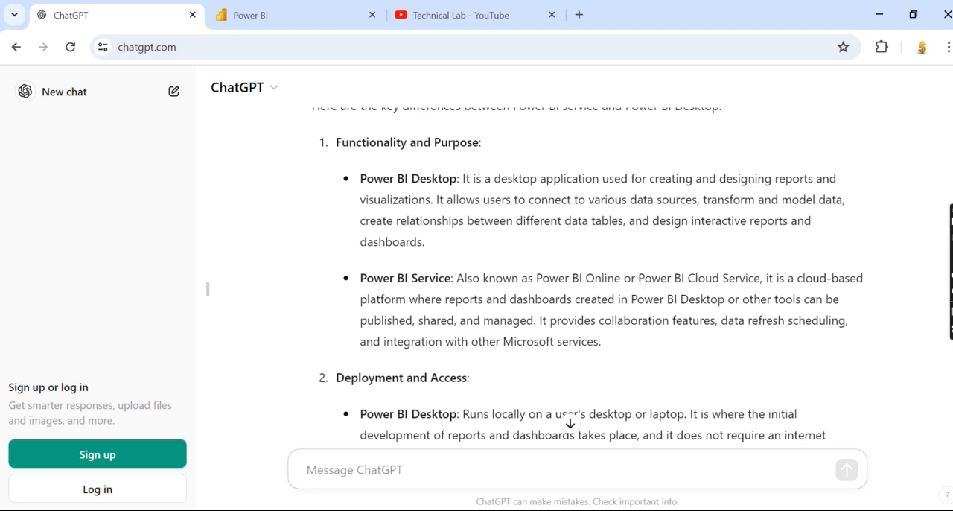
{"action": "scroll", "coordinate": [614, 340], "scroll_direction": "down", "scroll_amount": 3}
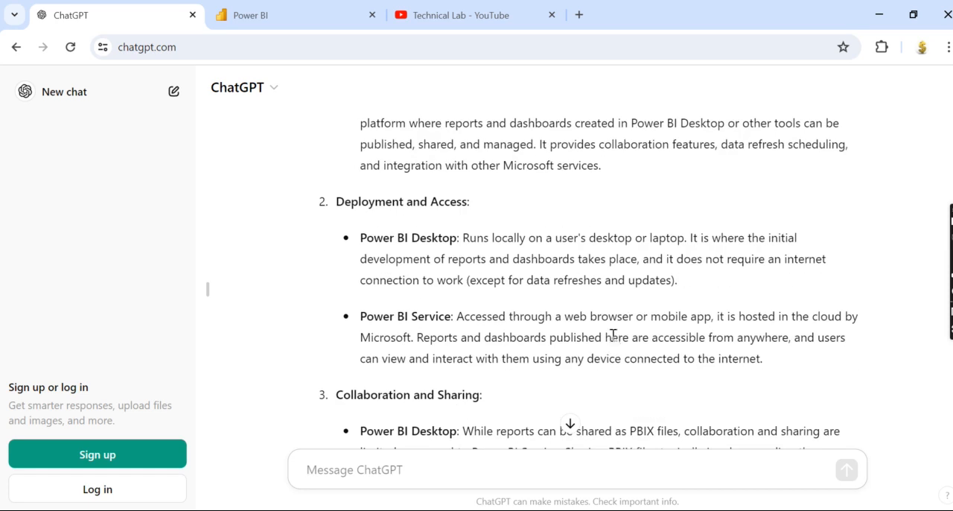
{"action": "scroll", "coordinate": [551, 336], "scroll_direction": "down", "scroll_amount": 3}
{"action": "scroll", "coordinate": [551, 336], "scroll_direction": "down", "scroll_amount": 3}
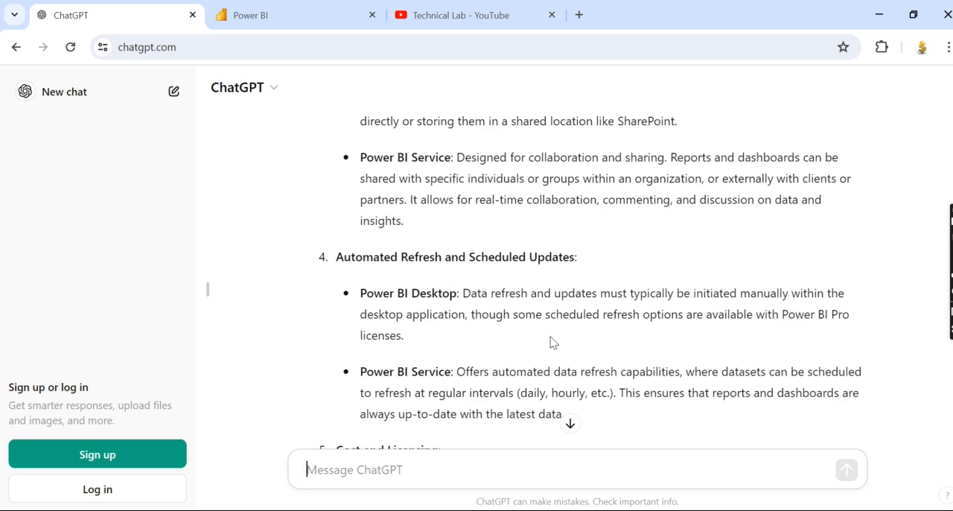
{"action": "scroll", "coordinate": [552, 341], "scroll_direction": "down", "scroll_amount": 3}
{"action": "scroll", "coordinate": [551, 337], "scroll_direction": "down", "scroll_amount": 2}
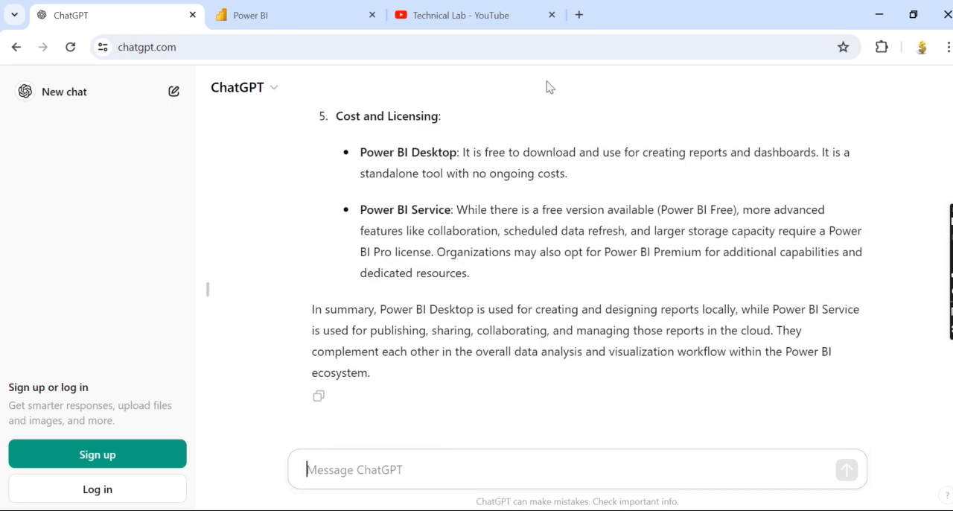
View the Technical Lab YouTube channel, switch to the Power BI service home page and highlight its app.powerbi.com address.
{"action": "left_click", "coordinate": [452, 21]}
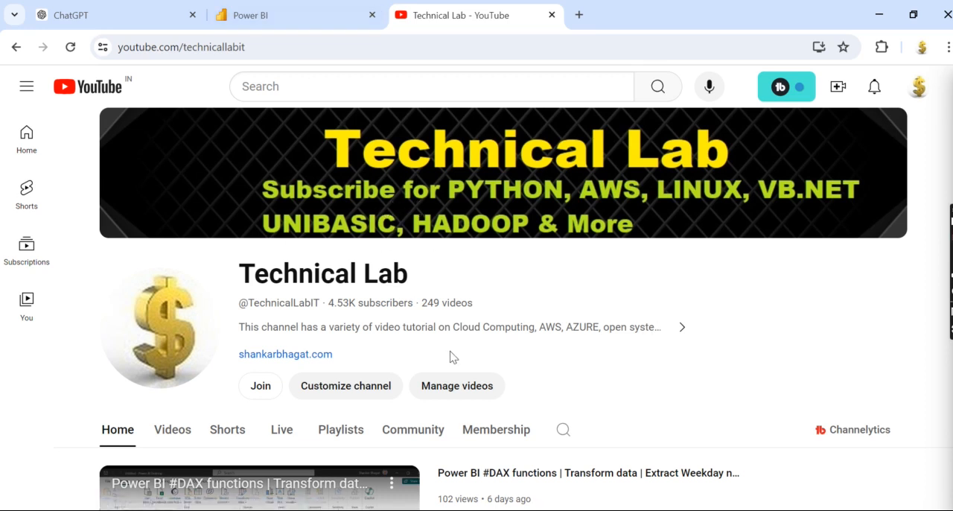
{"action": "left_click", "coordinate": [290, 15]}
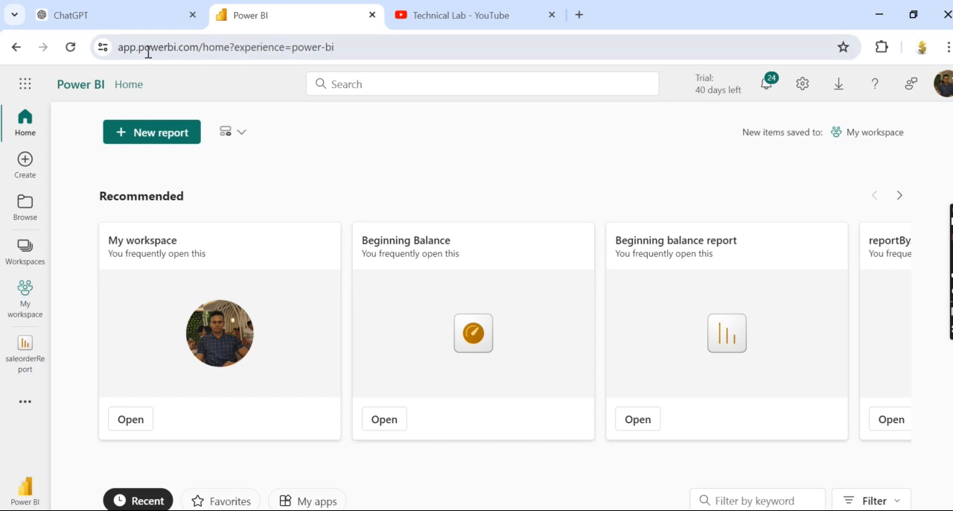
{"action": "left_click_drag", "start_coordinate": [118, 47], "coordinate": [198, 48]}
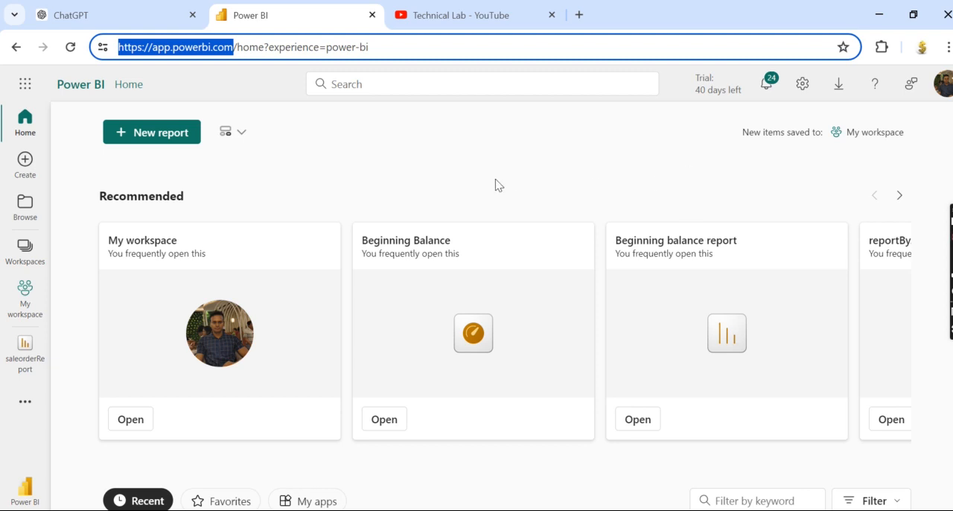
Start a new report in Power BI, review the available data sources and choose Excel (Preview).
{"action": "left_click", "coordinate": [138, 142]}
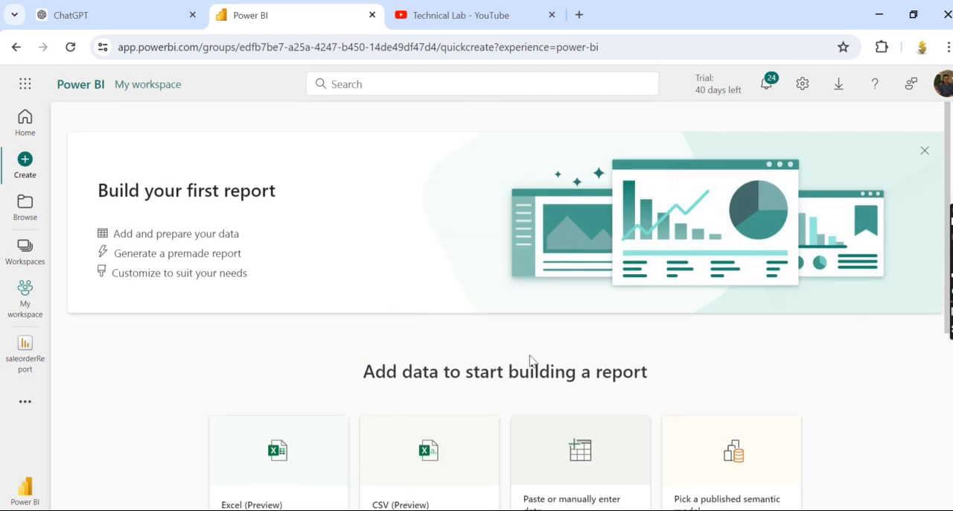
{"action": "scroll", "coordinate": [379, 334], "scroll_direction": "down", "scroll_amount": 3}
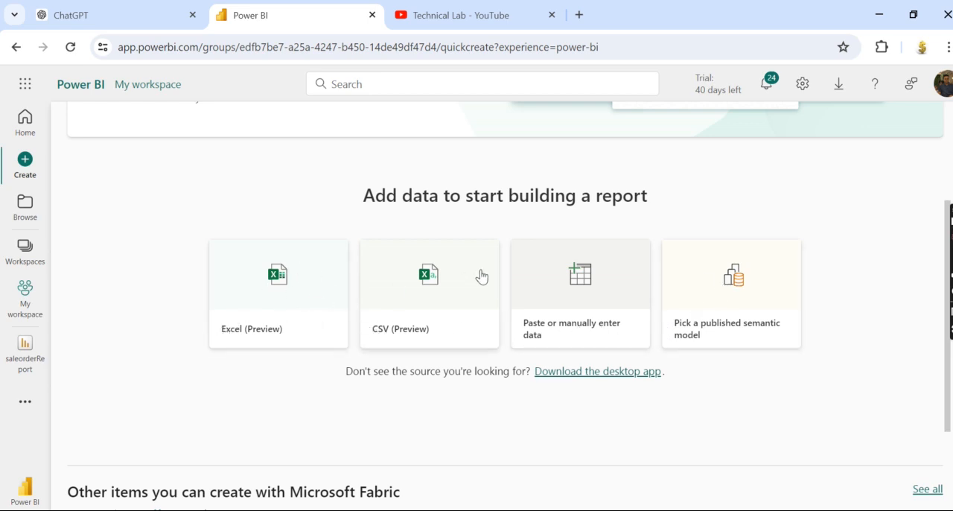
{"action": "scroll", "coordinate": [501, 315], "scroll_direction": "up", "scroll_amount": 3}
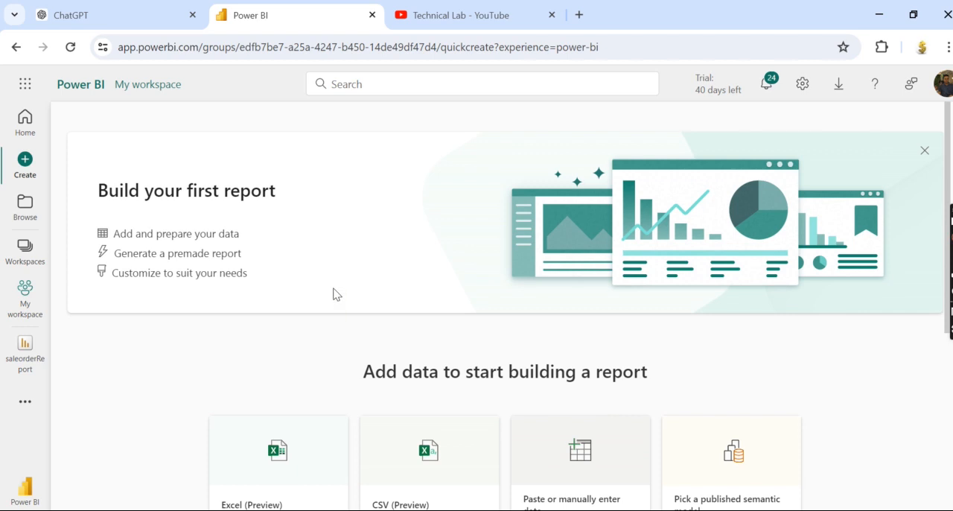
{"action": "scroll", "coordinate": [332, 294], "scroll_direction": "down", "scroll_amount": 3}
{"action": "left_click", "coordinate": [291, 289]}
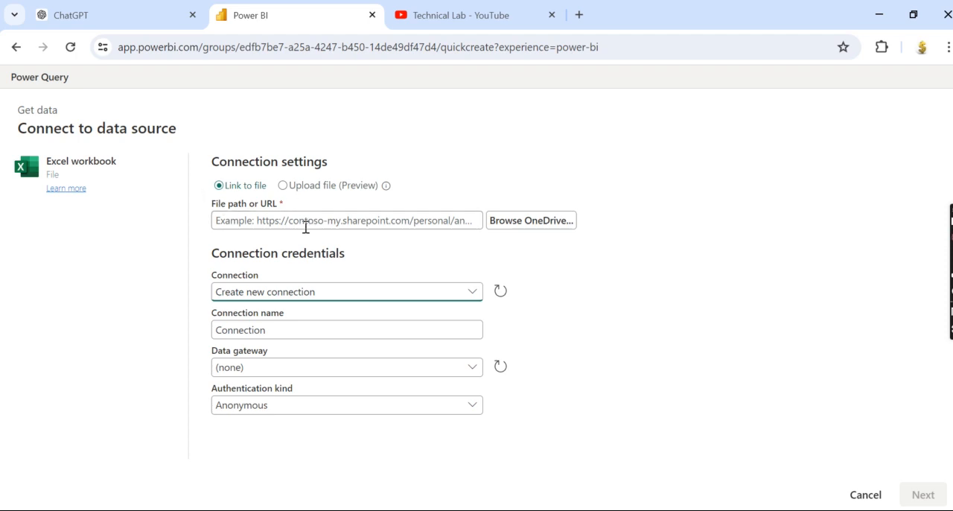
Set the Excel connection to upload a file and upload SampleData.xlsx from the Power BI data Source folder.
{"action": "left_click", "coordinate": [283, 185]}
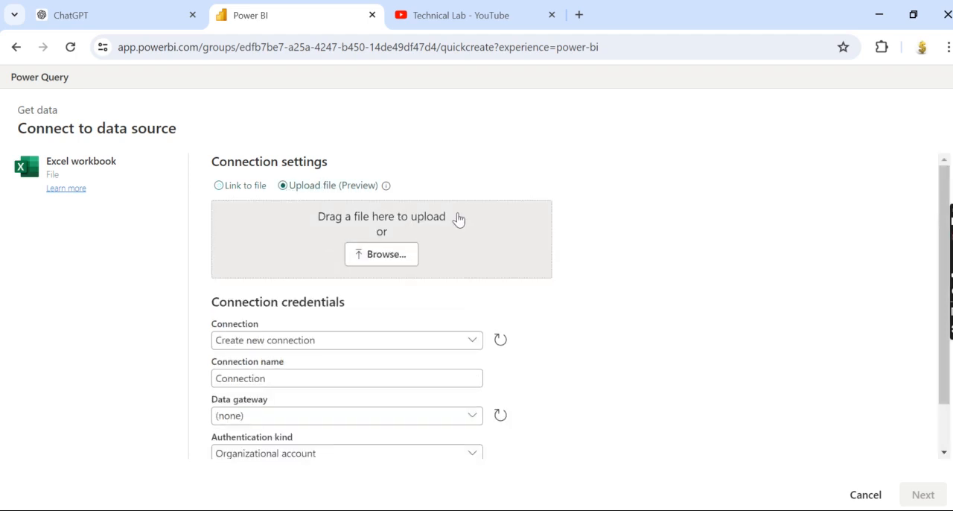
{"action": "left_click", "coordinate": [402, 251]}
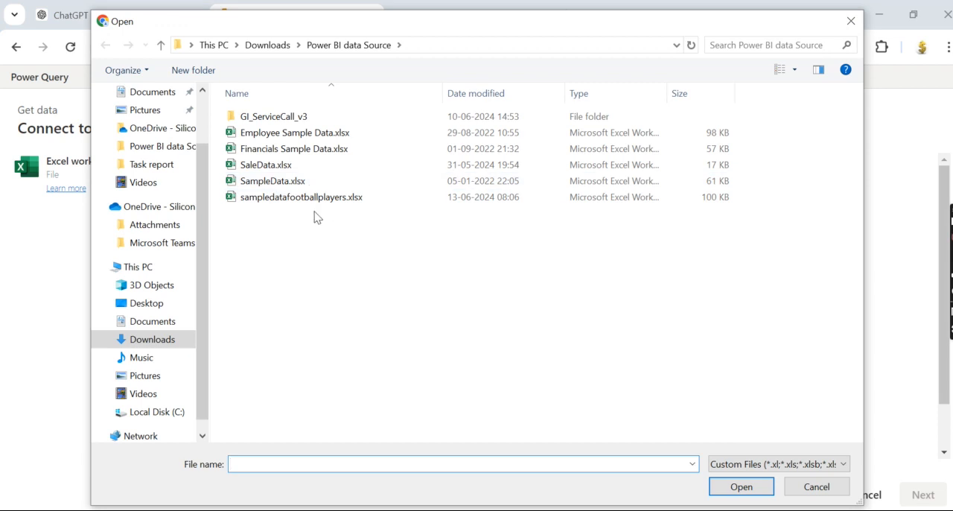
{"action": "left_click", "coordinate": [277, 186]}
{"action": "left_click", "coordinate": [733, 485]}
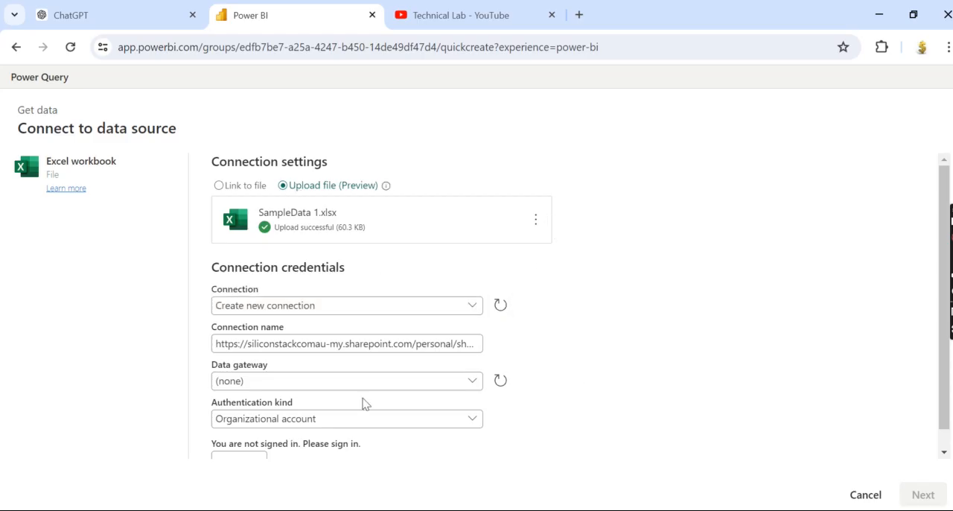
Sign in to the Excel connection with the organizational account and continue to choosing the data.
{"action": "scroll", "coordinate": [944, 298], "scroll_direction": "down", "scroll_amount": 1}
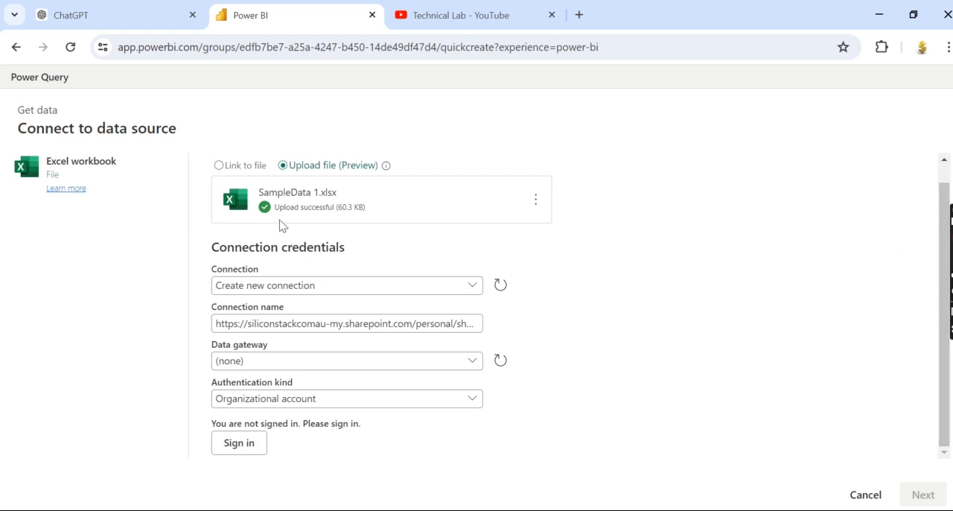
{"action": "left_click", "coordinate": [240, 451]}
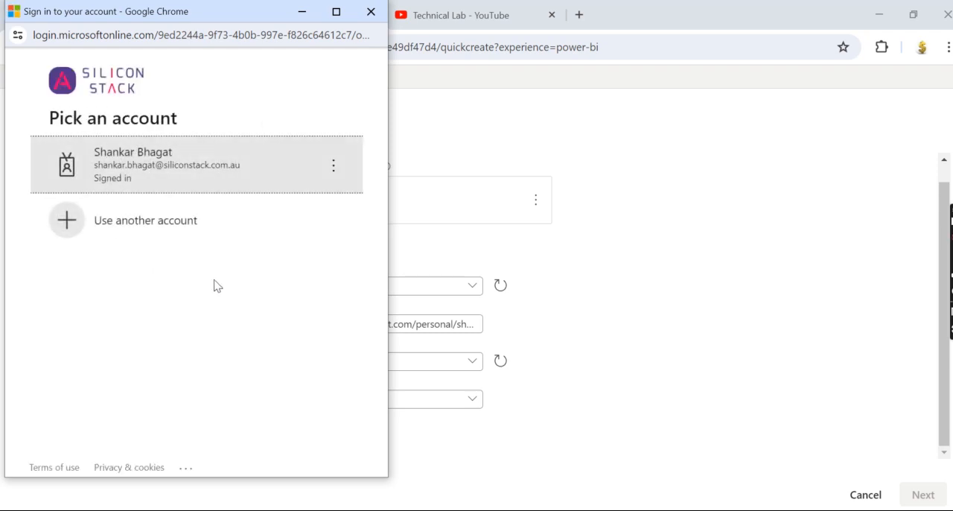
{"action": "left_click", "coordinate": [301, 14]}
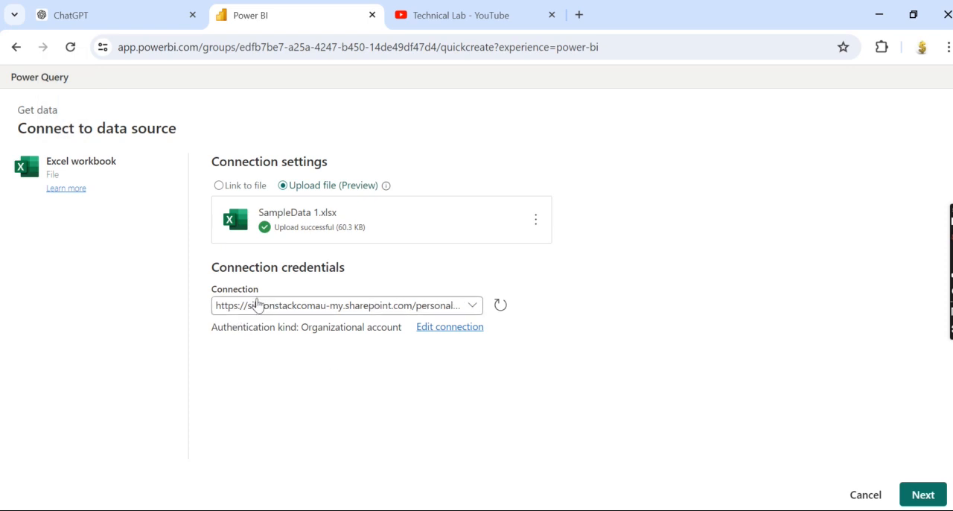
{"action": "left_click", "coordinate": [913, 495]}
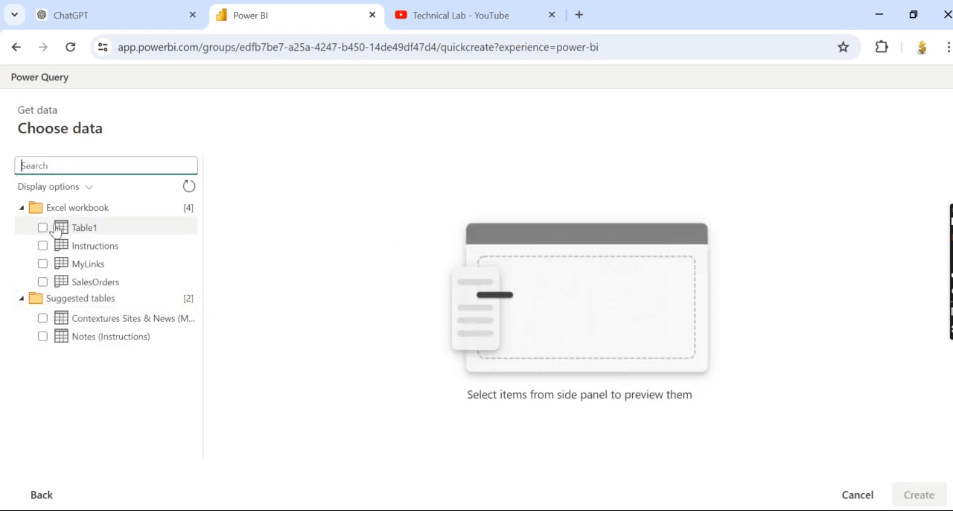
Select only the SalesOrders sheet, look through its previewed rows and create the report from it.
{"action": "left_click", "coordinate": [43, 282]}
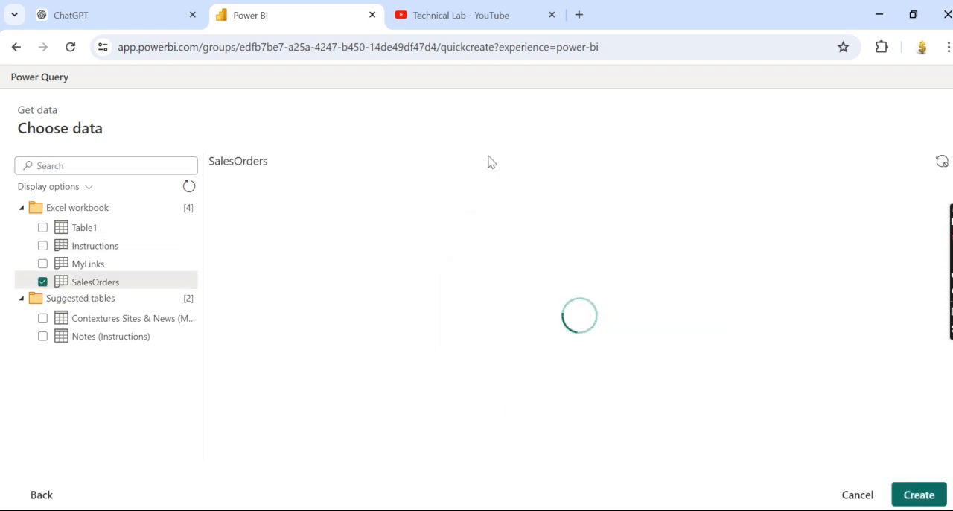
{"action": "left_click", "coordinate": [43, 248]}
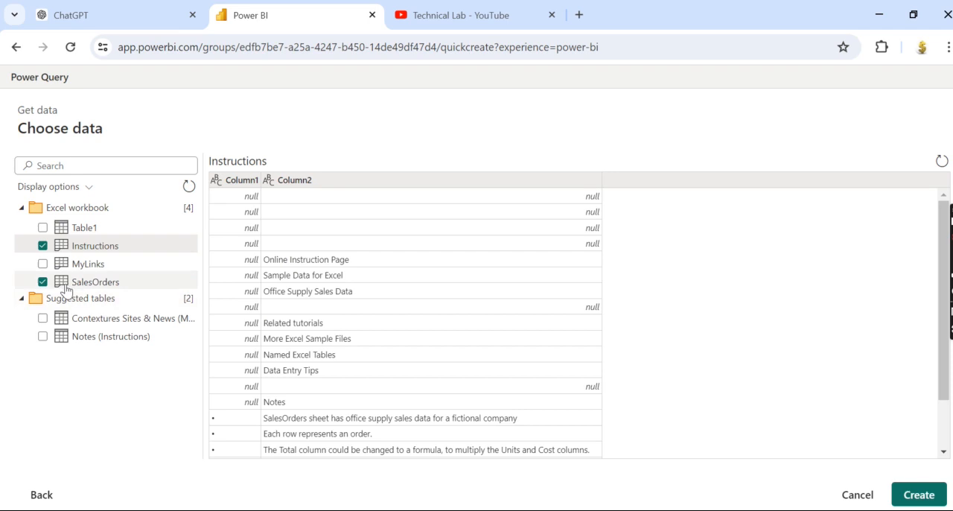
{"action": "left_click", "coordinate": [42, 246]}
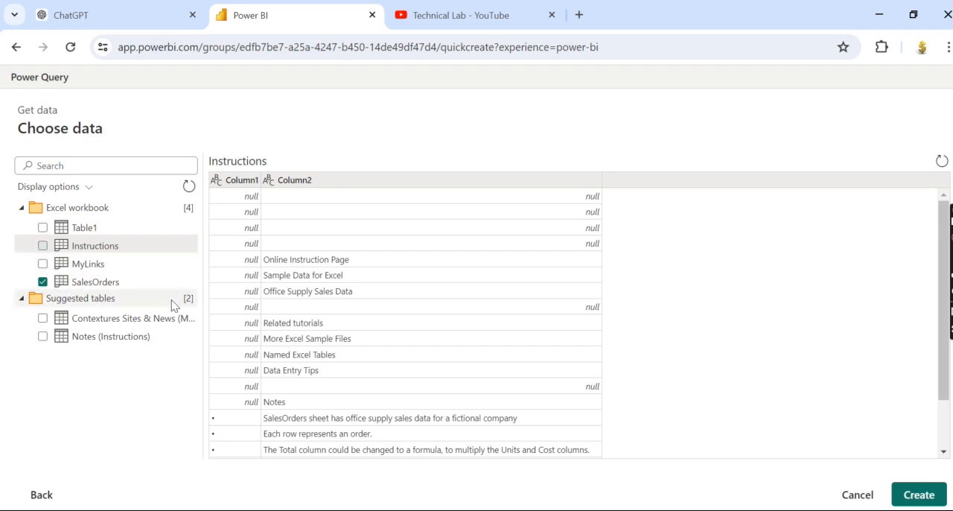
{"action": "left_click", "coordinate": [86, 281]}
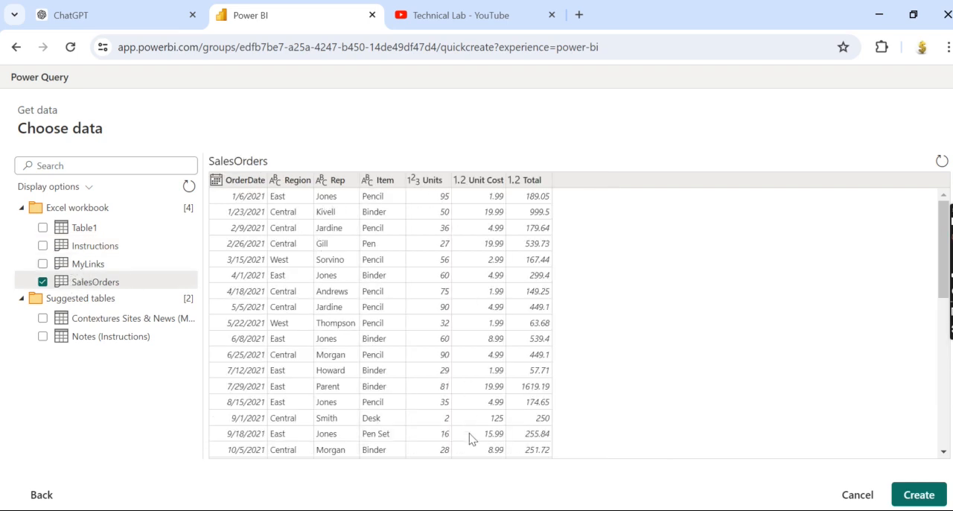
{"action": "mouse_move", "coordinate": [946, 264]}
{"action": "left_mouse_down"}
{"action": "mouse_move", "coordinate": [945, 328]}
{"action": "mouse_move", "coordinate": [944, 282]}
{"action": "left_mouse_up"}
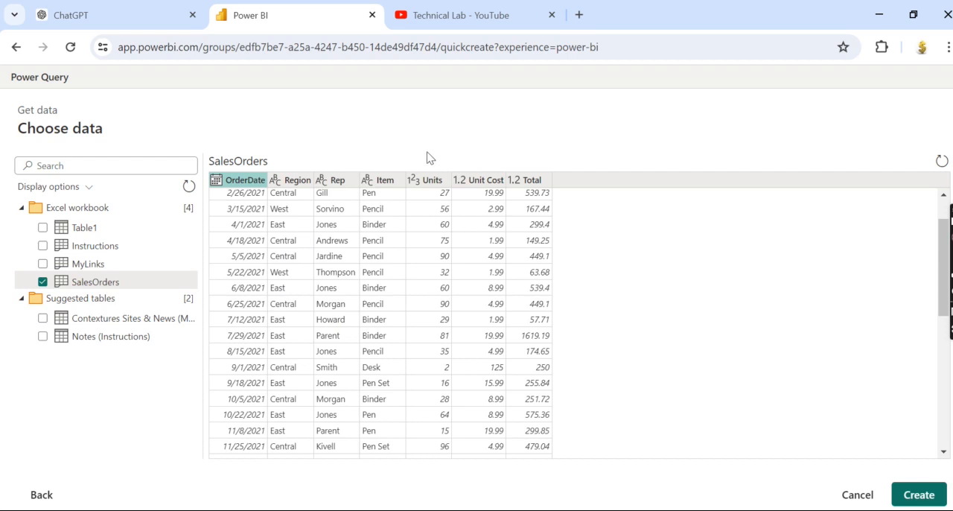
{"action": "left_click_drag", "start_coordinate": [940, 297], "coordinate": [945, 261]}
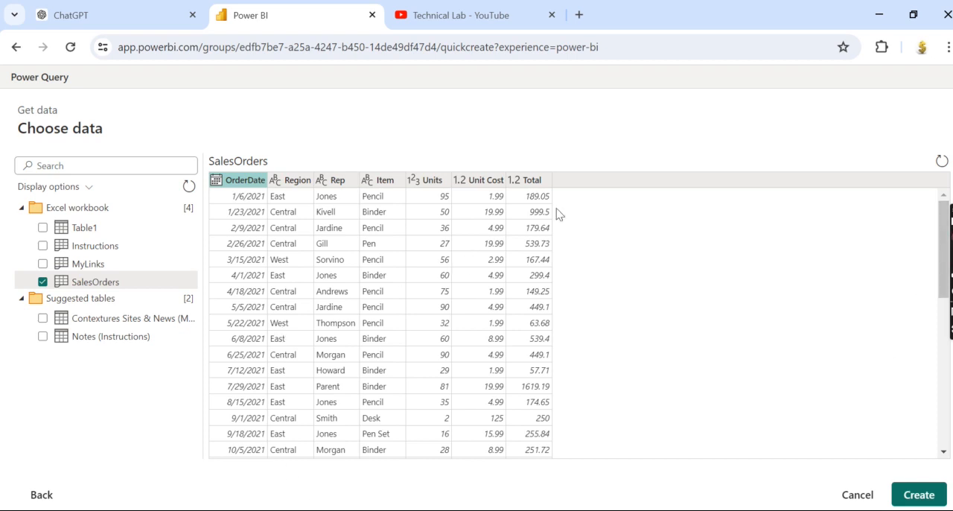
{"action": "left_click", "coordinate": [921, 496]}
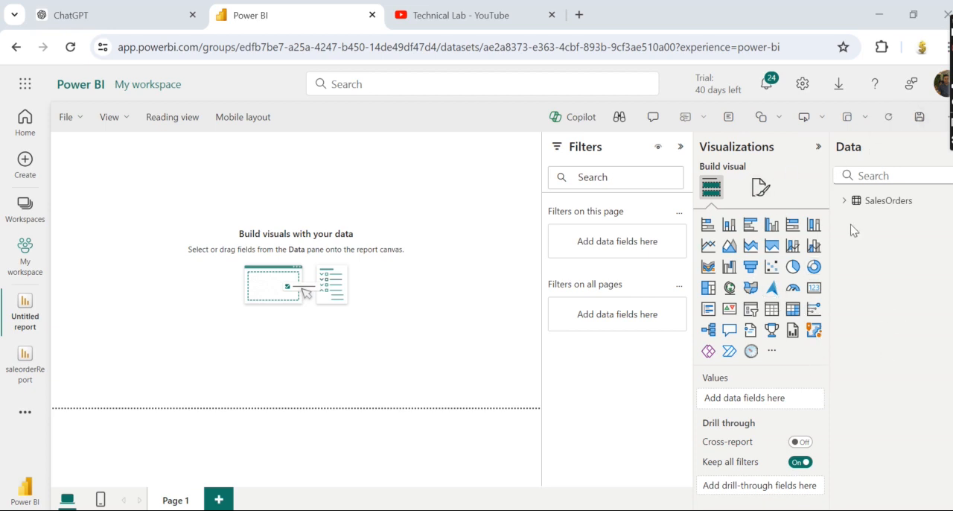
Expand the SalesOrders table to list its fields and collapse the Filters pane.
{"action": "left_click", "coordinate": [844, 201]}
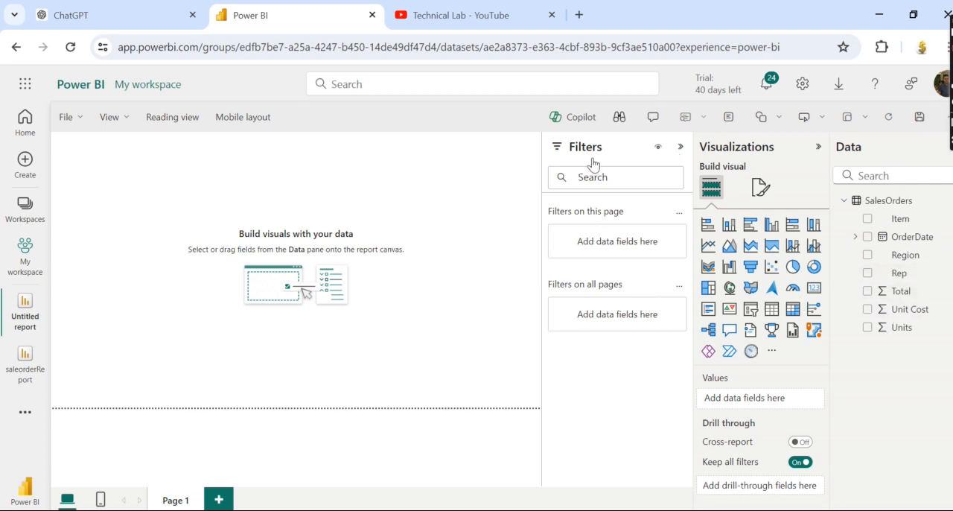
{"action": "left_click", "coordinate": [680, 147]}
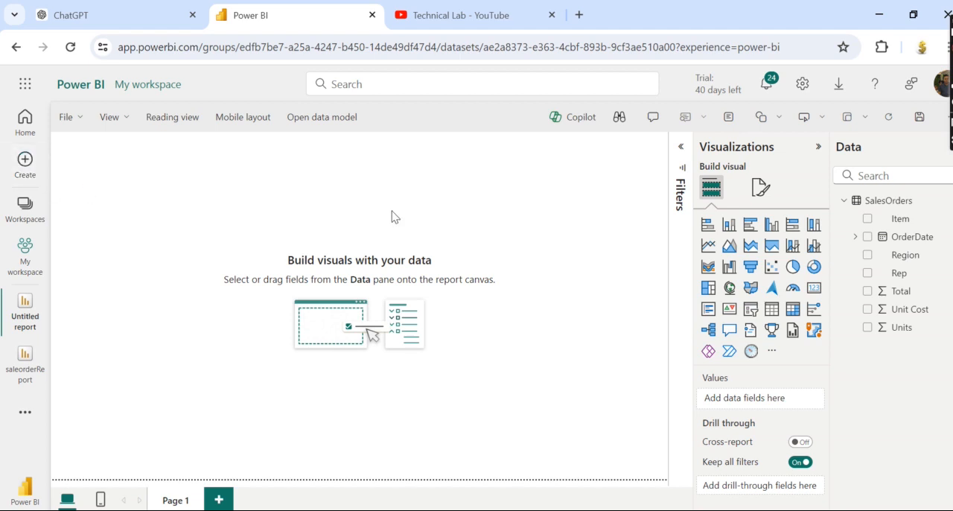
Add a text box along the top of the report page, reduce its height and enter "Sales report by units items and region".
{"action": "left_click", "coordinate": [730, 121]}
{"action": "left_click_drag", "start_coordinate": [190, 199], "coordinate": [549, 211]}
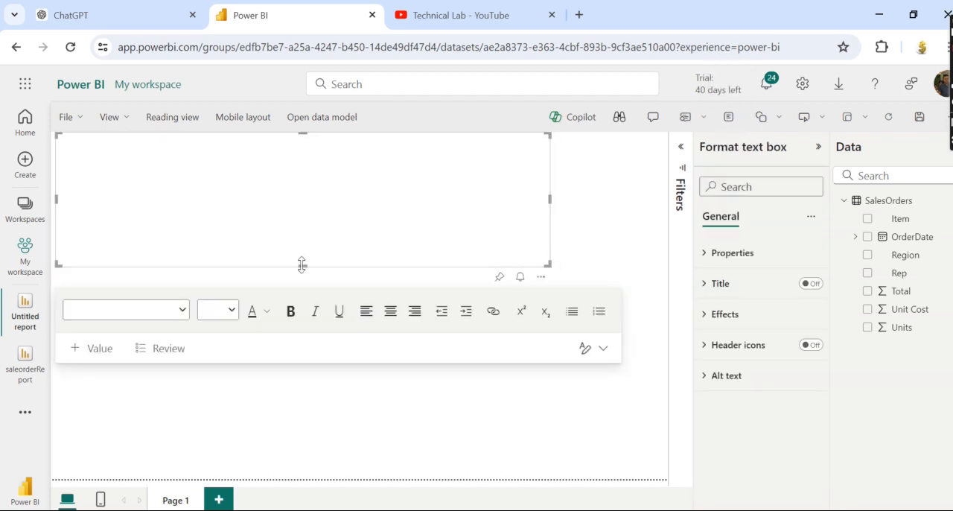
{"action": "left_click_drag", "start_coordinate": [302, 264], "coordinate": [310, 191]}
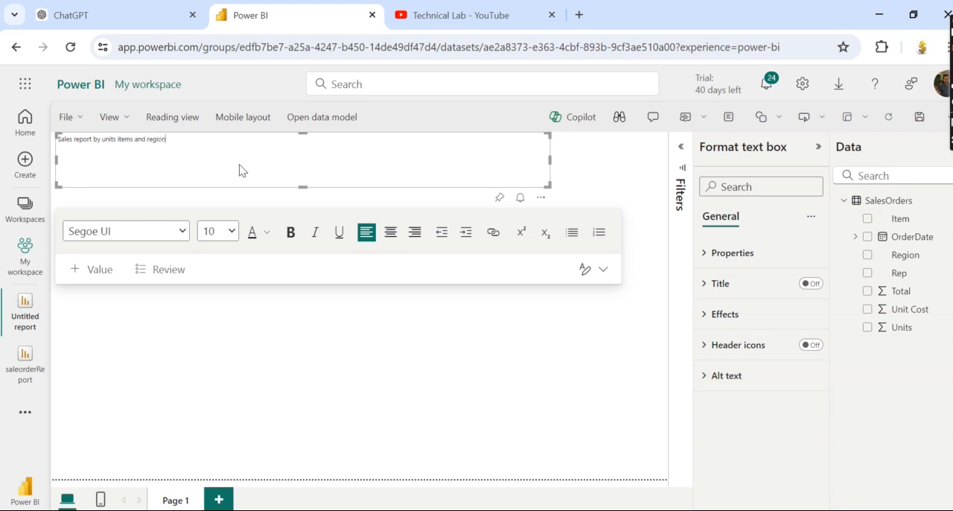
Format the heading "Sales report by units items and region" at font size 40, bold and white.
{"action": "left_click_drag", "start_coordinate": [165, 139], "coordinate": [53, 132]}
{"action": "left_click", "coordinate": [228, 231]}
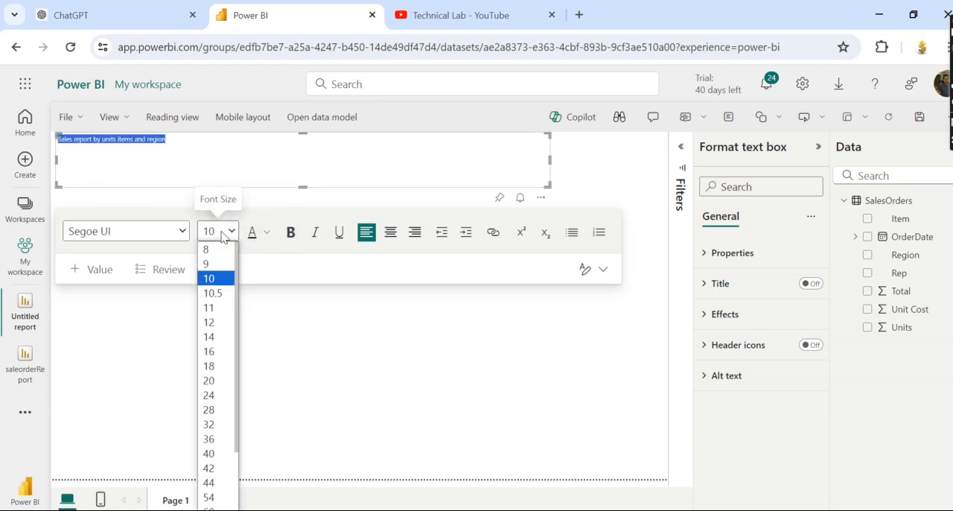
{"action": "left_click", "coordinate": [214, 454]}
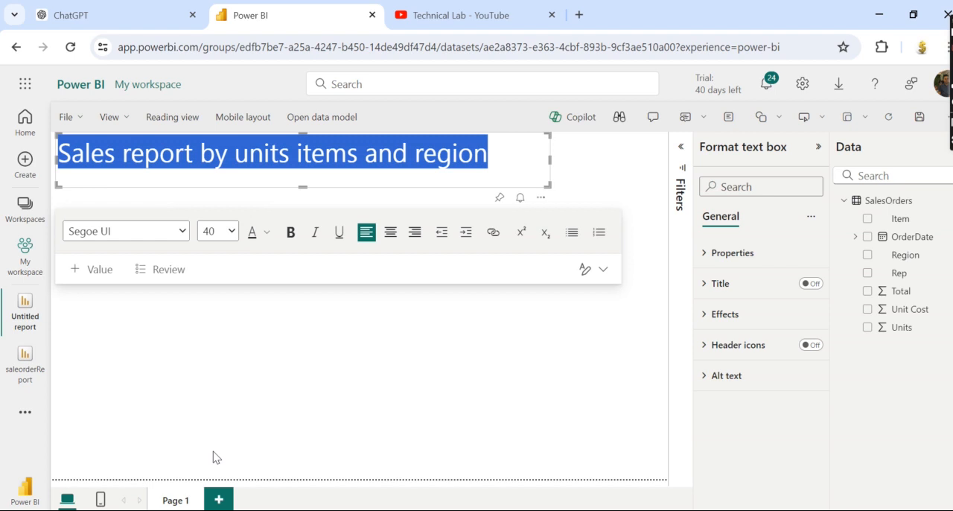
{"action": "left_click", "coordinate": [290, 234]}
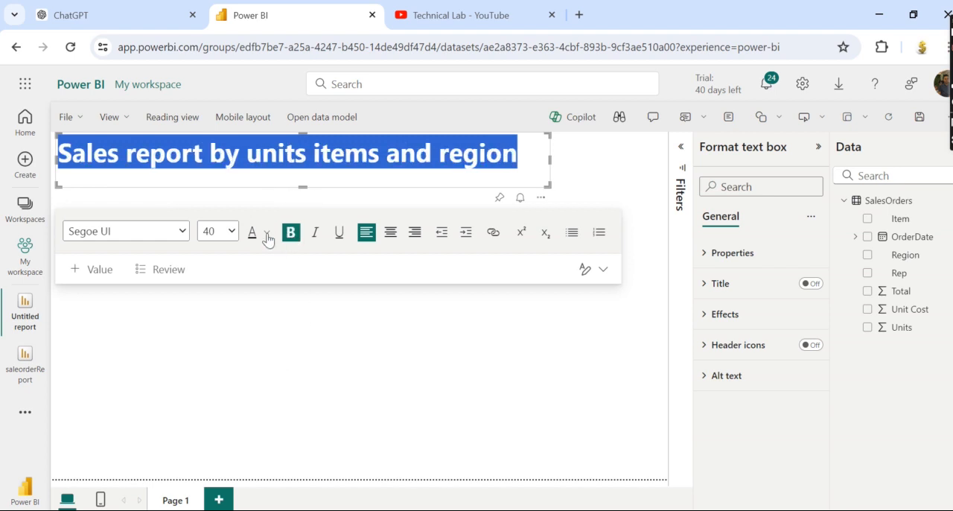
{"action": "left_click", "coordinate": [268, 236]}
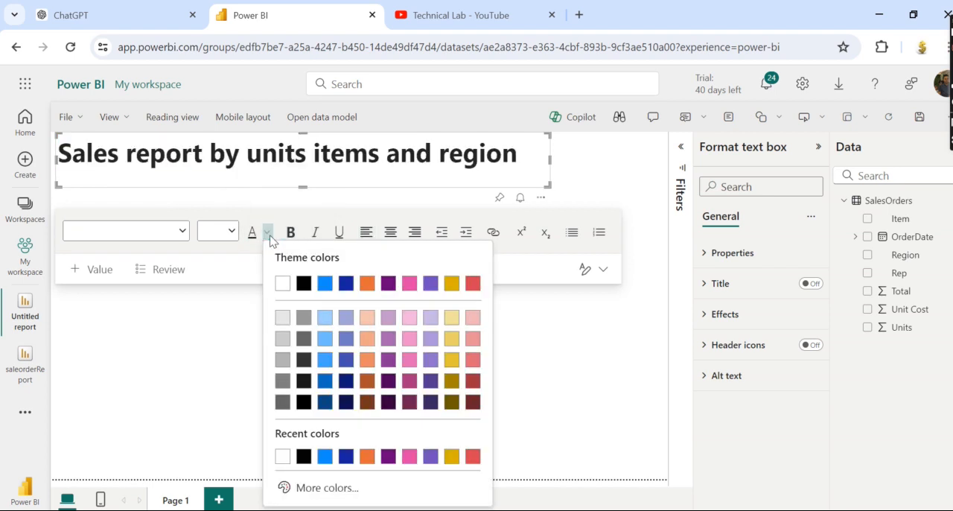
{"action": "left_click", "coordinate": [276, 281]}
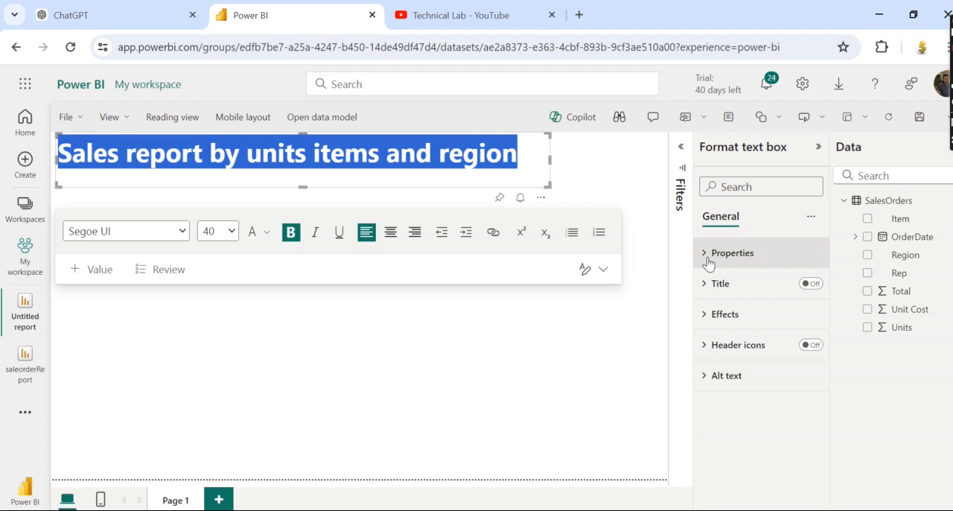
Fill the heading text box's background with the darkest purple theme color.
{"action": "left_click", "coordinate": [707, 316]}
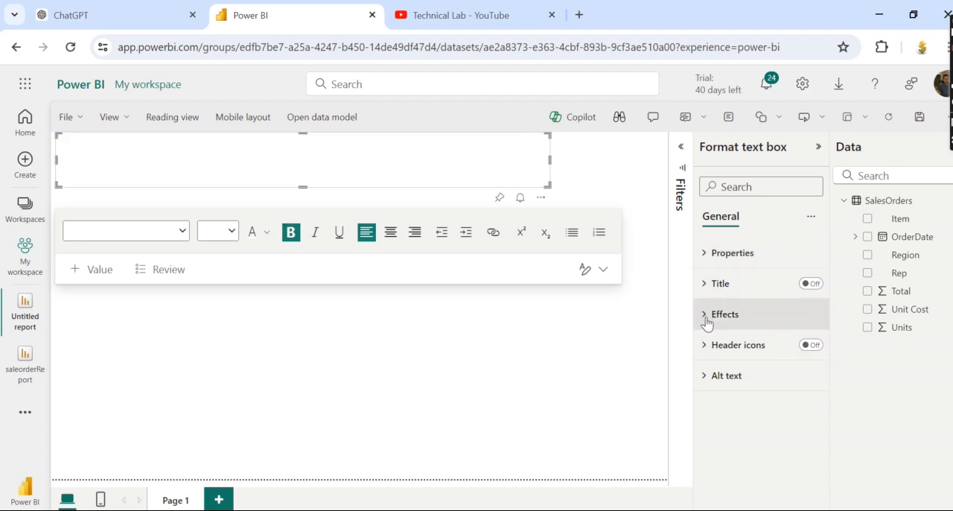
{"action": "left_click", "coordinate": [730, 391]}
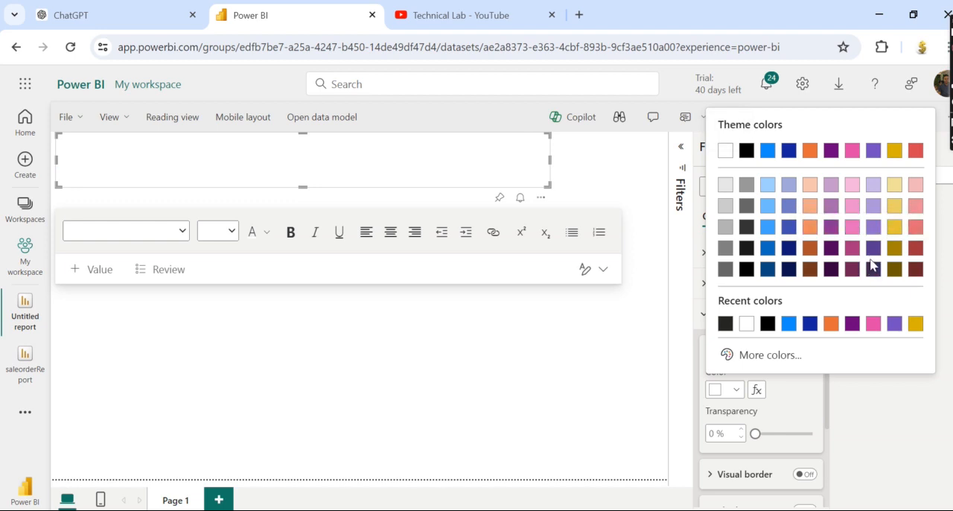
{"action": "left_click", "coordinate": [832, 269]}
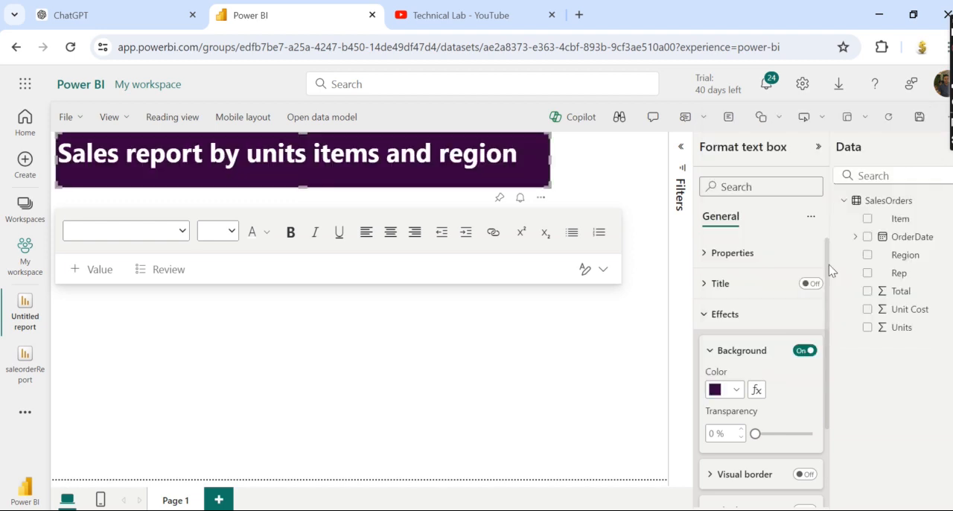
Widen the heading text box to nearly the full page width and slightly reduce its height.
{"action": "left_click", "coordinate": [400, 178]}
{"action": "left_click_drag", "start_coordinate": [549, 162], "coordinate": [635, 168]}
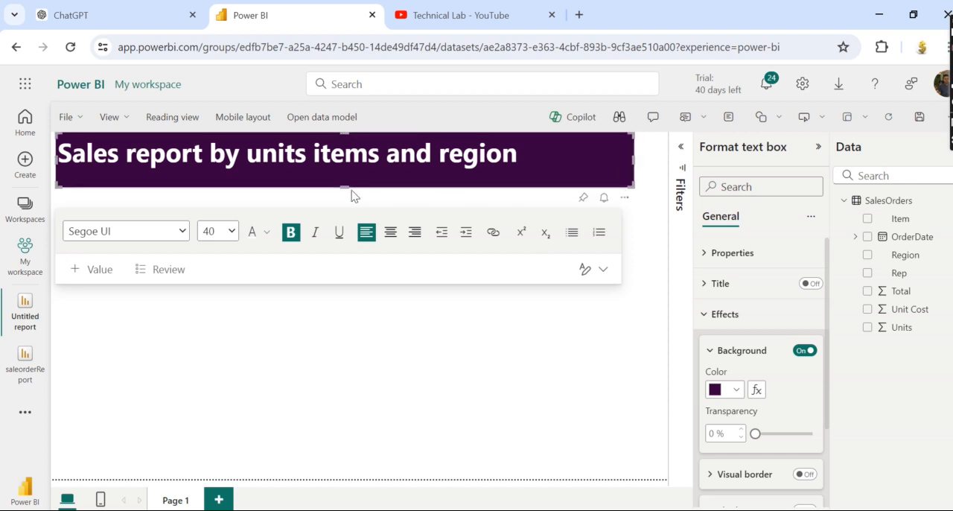
{"action": "left_click_drag", "start_coordinate": [346, 187], "coordinate": [346, 179]}
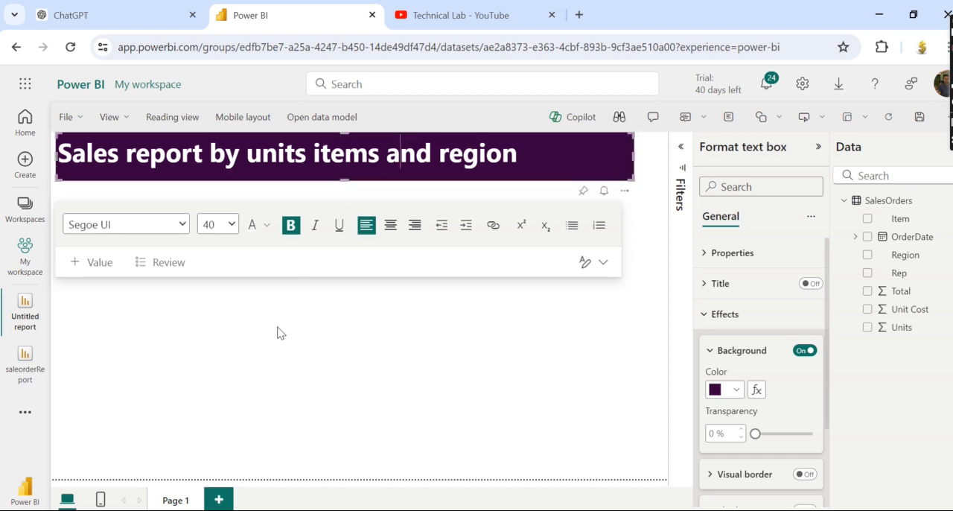
Add a pie chart below the heading, make it taller and narrow it to about a third of its width.
{"action": "left_click", "coordinate": [283, 332]}
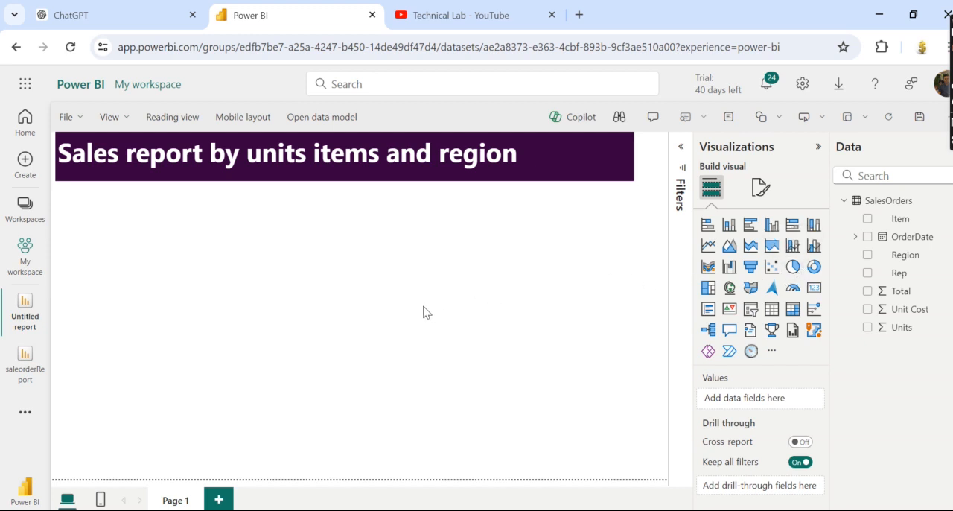
{"action": "left_click", "coordinate": [792, 269]}
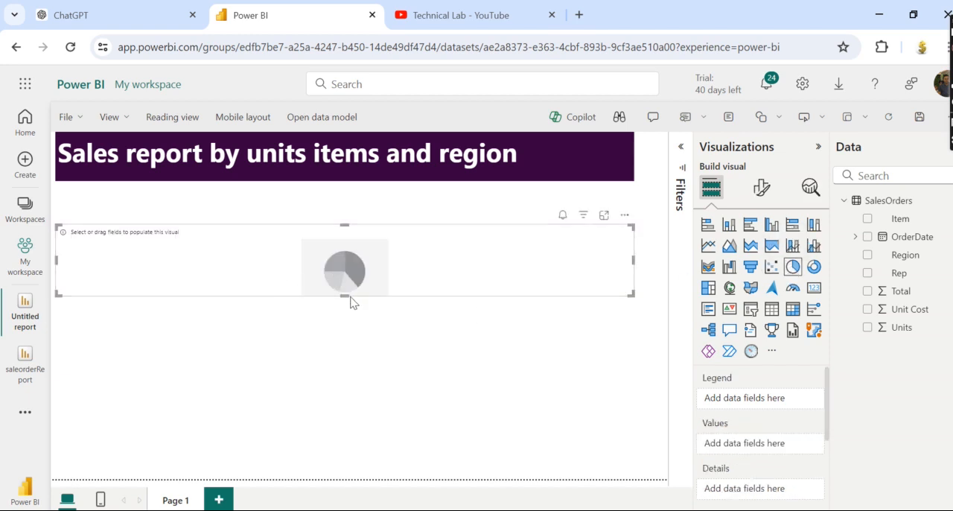
{"action": "left_click_drag", "start_coordinate": [343, 295], "coordinate": [344, 363]}
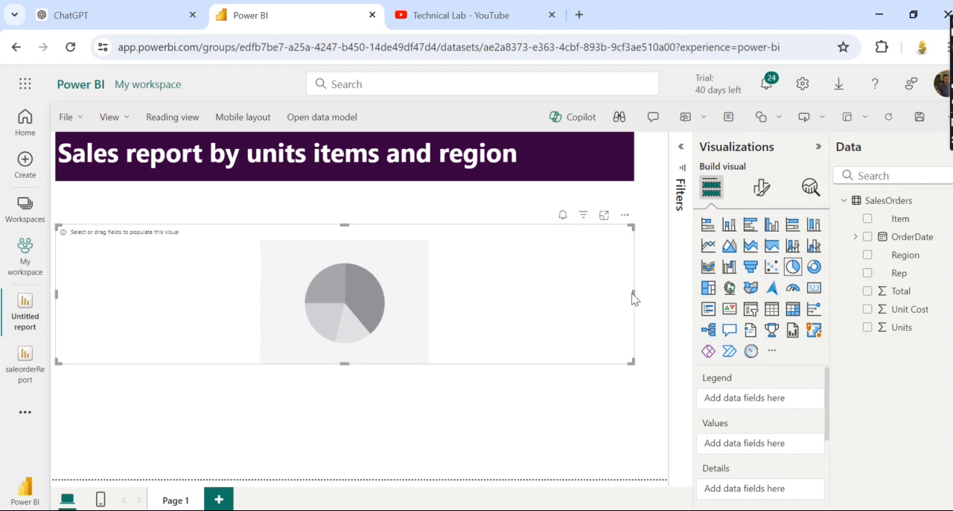
{"action": "mouse_move", "coordinate": [637, 299]}
{"action": "left_mouse_down"}
{"action": "mouse_move", "coordinate": [610, 298]}
{"action": "mouse_move", "coordinate": [630, 296]}
{"action": "mouse_move", "coordinate": [621, 298]}
{"action": "left_mouse_up"}
{"action": "left_click_drag", "start_coordinate": [538, 297], "coordinate": [234, 295]}
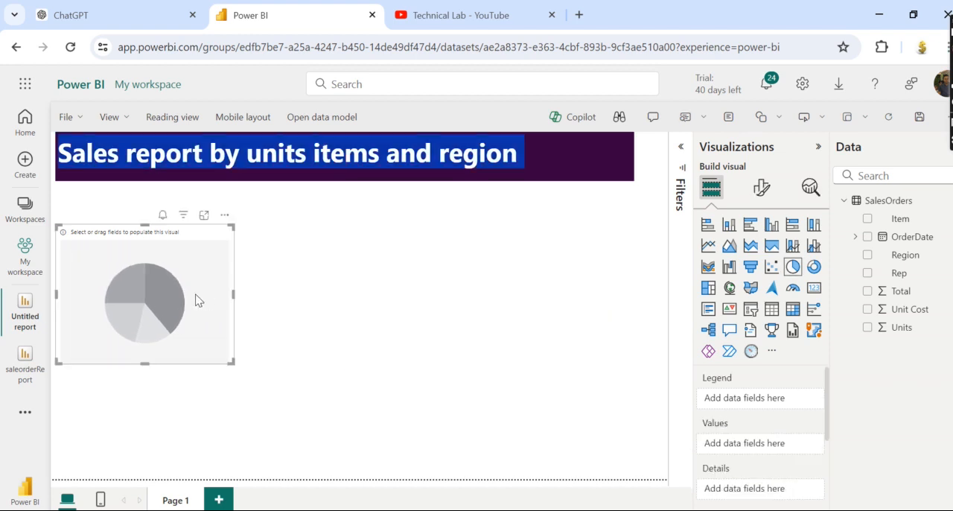
Move the empty pie chart up directly beneath the heading and assign the Rep field as its legend.
{"action": "left_click", "coordinate": [359, 267]}
{"action": "left_click_drag", "start_coordinate": [194, 270], "coordinate": [207, 238]}
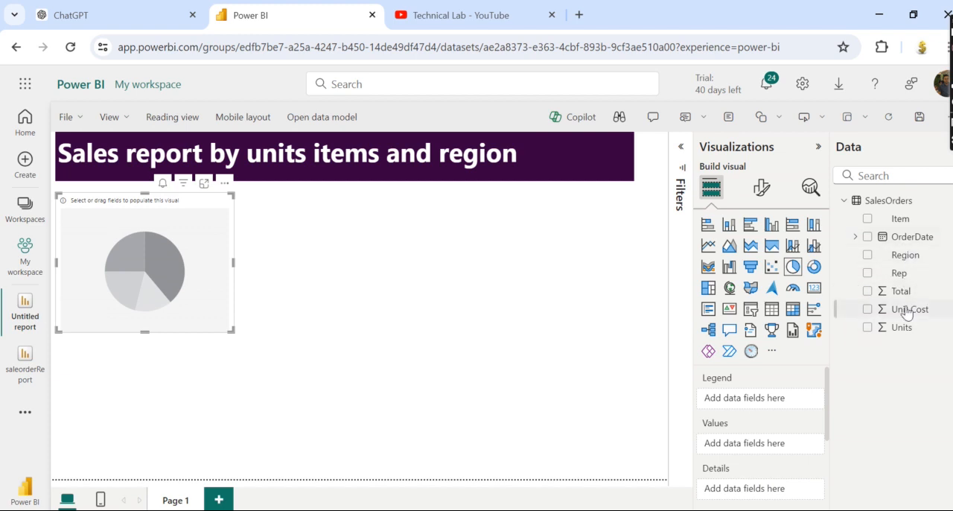
{"action": "left_click_drag", "start_coordinate": [901, 274], "coordinate": [830, 436]}
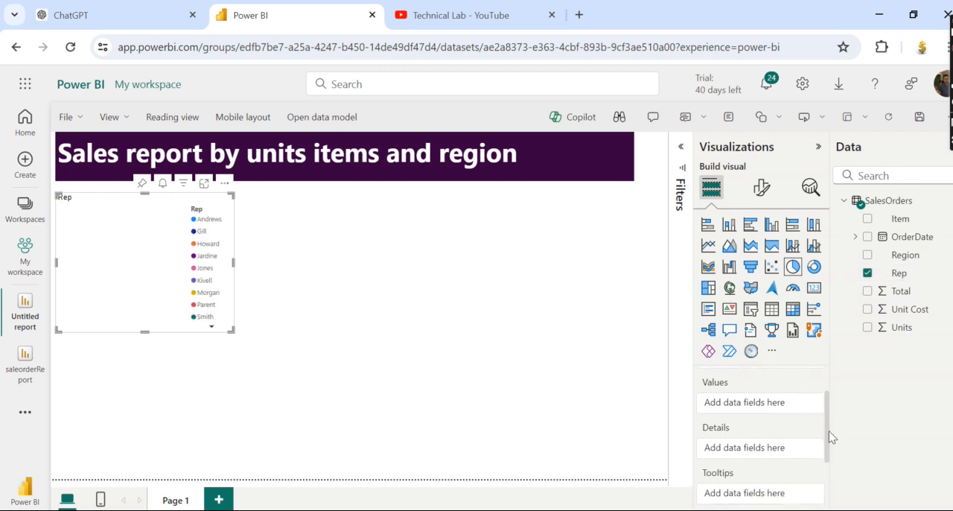
{"action": "left_click_drag", "start_coordinate": [901, 291], "coordinate": [775, 449]}
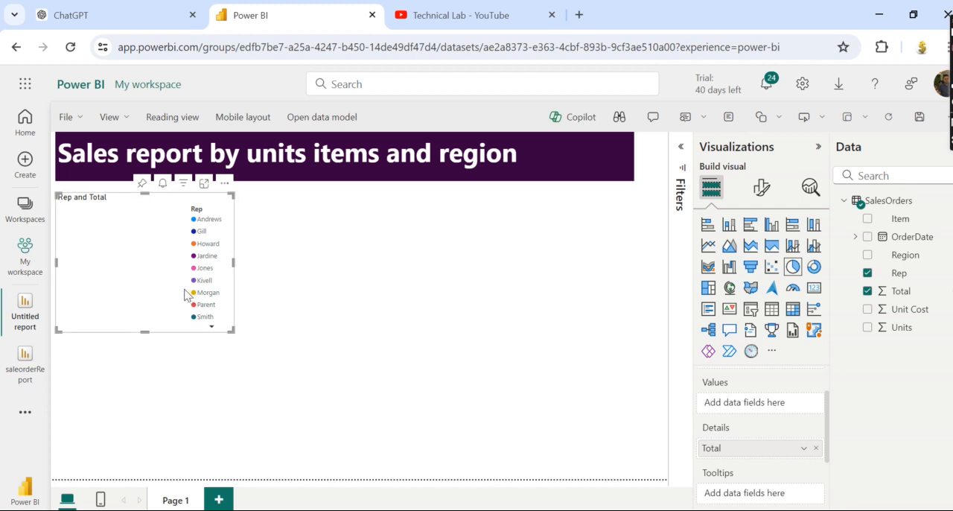
{"action": "left_click", "coordinate": [298, 301]}
{"action": "left_click", "coordinate": [73, 275]}
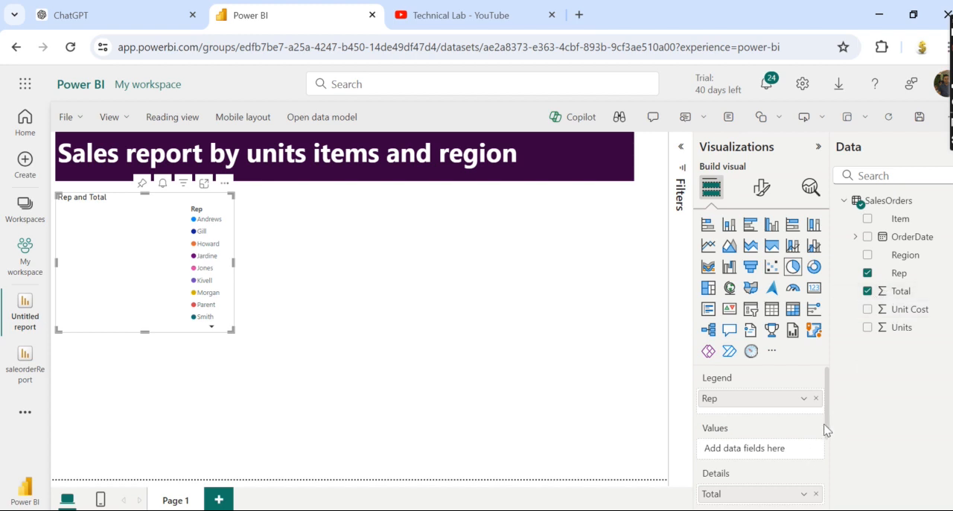
{"action": "scroll", "coordinate": [831, 425], "scroll_direction": "down", "scroll_amount": 1}
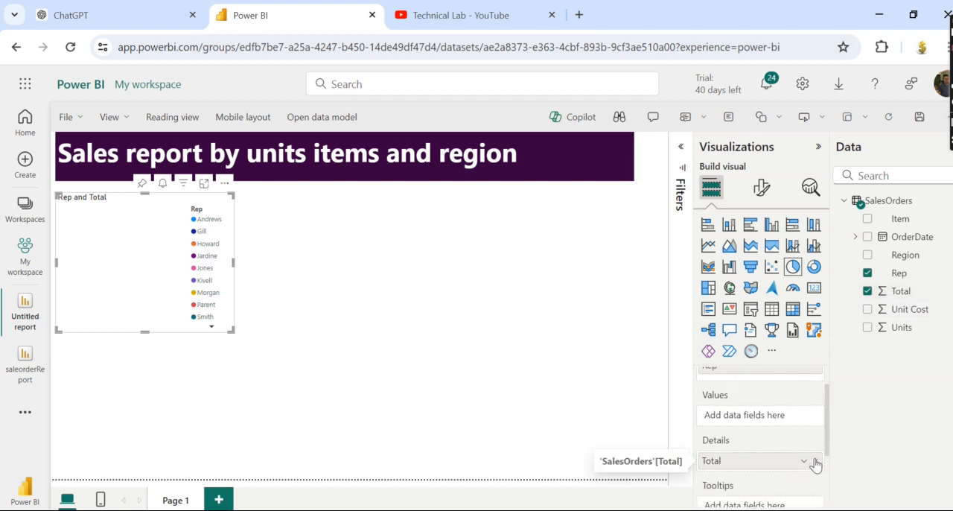
{"action": "left_click", "coordinate": [816, 461]}
Use the Total field as the pie chart's values and enlarge the chart to fit all legend entries.
{"action": "left_click_drag", "start_coordinate": [886, 297], "coordinate": [772, 419]}
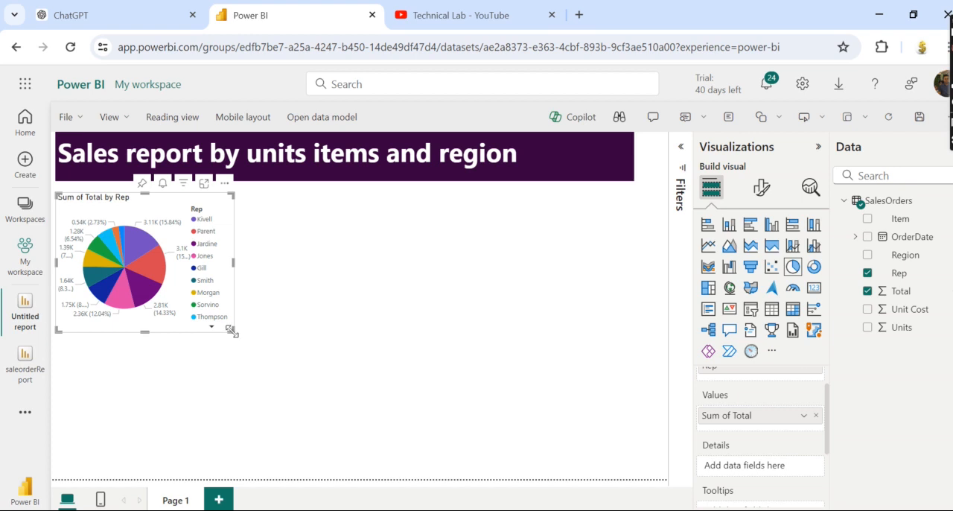
{"action": "left_click_drag", "start_coordinate": [233, 331], "coordinate": [265, 363]}
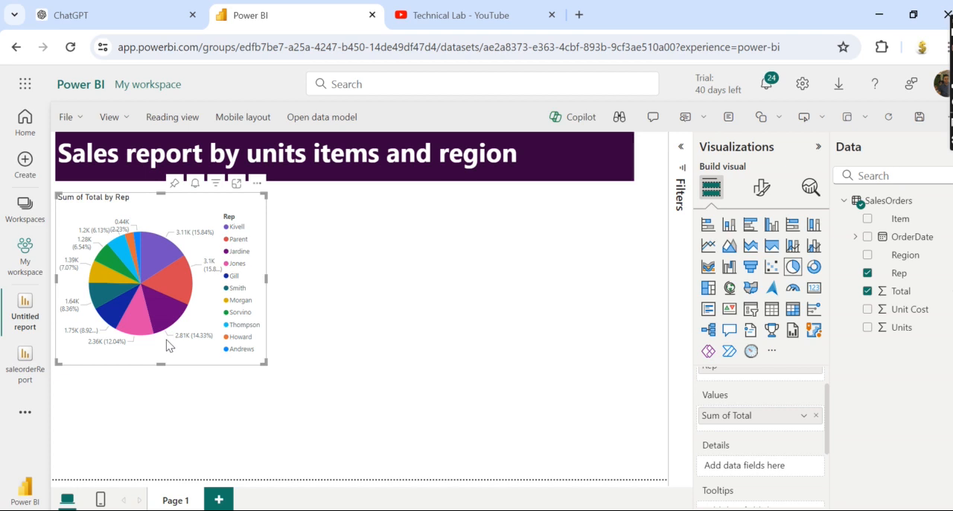
{"action": "mouse_move", "coordinate": [170, 262]}
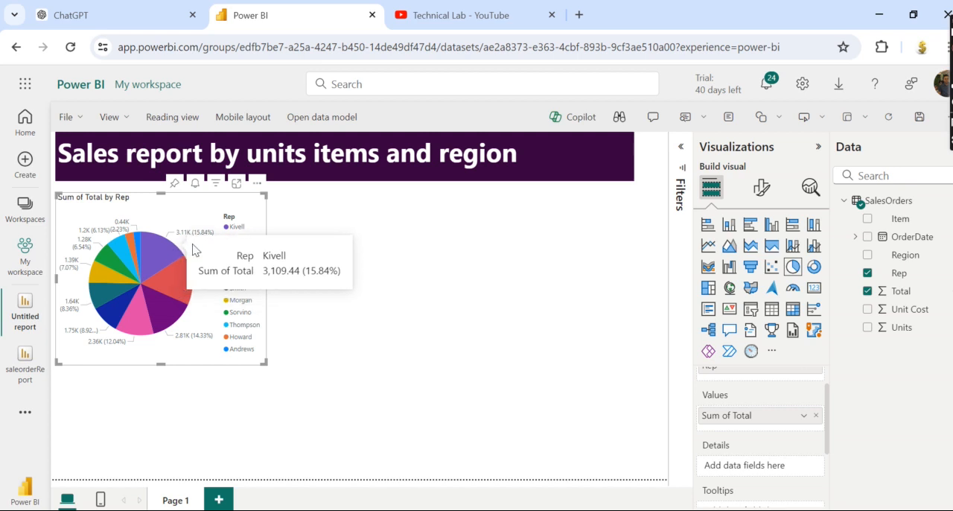
{"action": "mouse_move", "coordinate": [139, 330]}
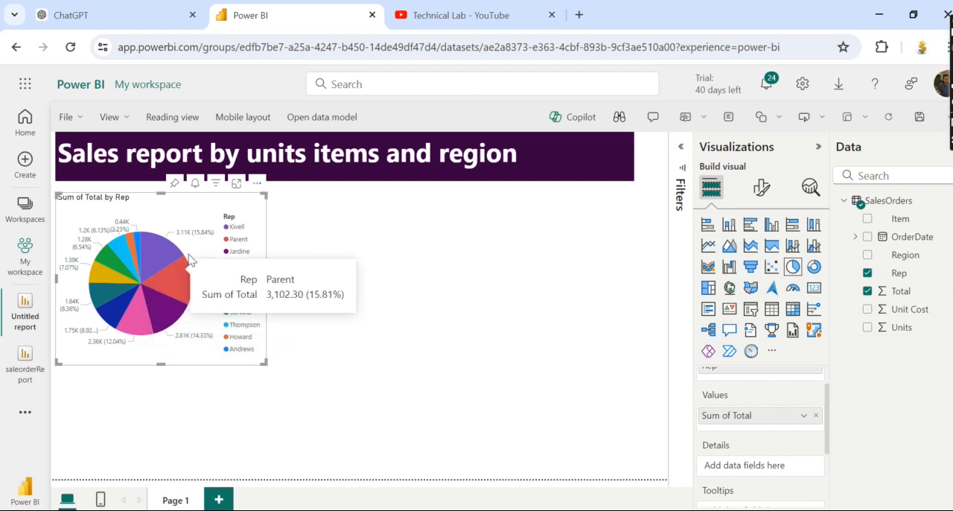
Turn on a visual border and a shadow for the pie chart.
{"action": "left_click", "coordinate": [761, 188]}
{"action": "left_click", "coordinate": [759, 257]}
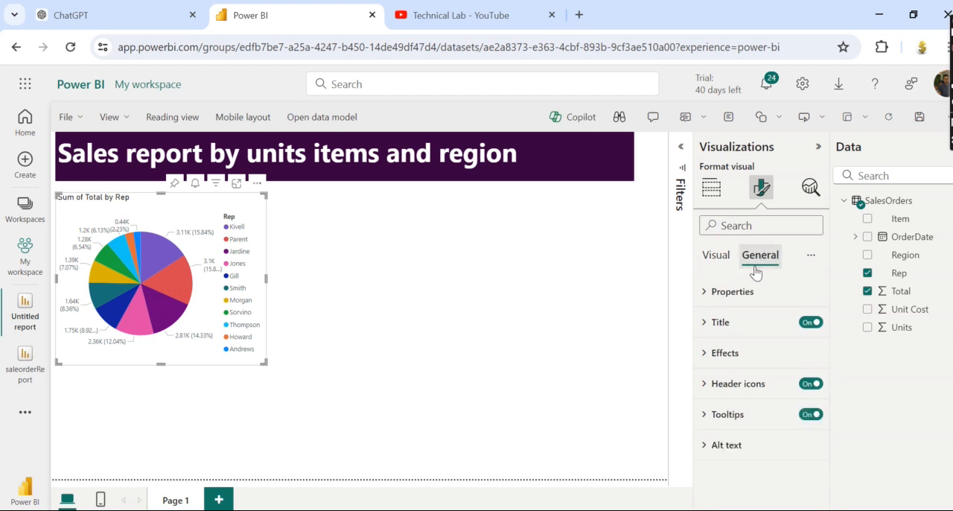
{"action": "left_click", "coordinate": [742, 361]}
{"action": "left_click", "coordinate": [804, 389]}
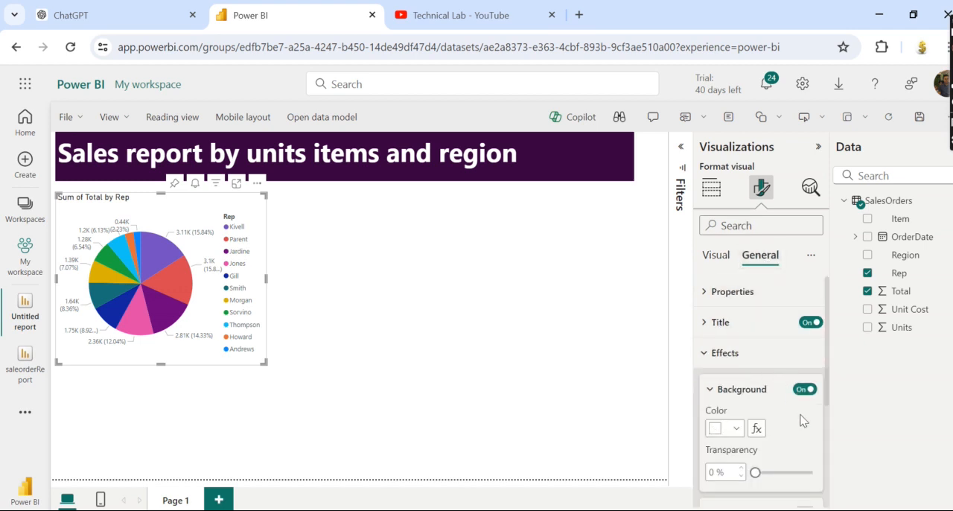
{"action": "scroll", "coordinate": [803, 421], "scroll_direction": "down", "scroll_amount": 3}
{"action": "left_click", "coordinate": [806, 337]}
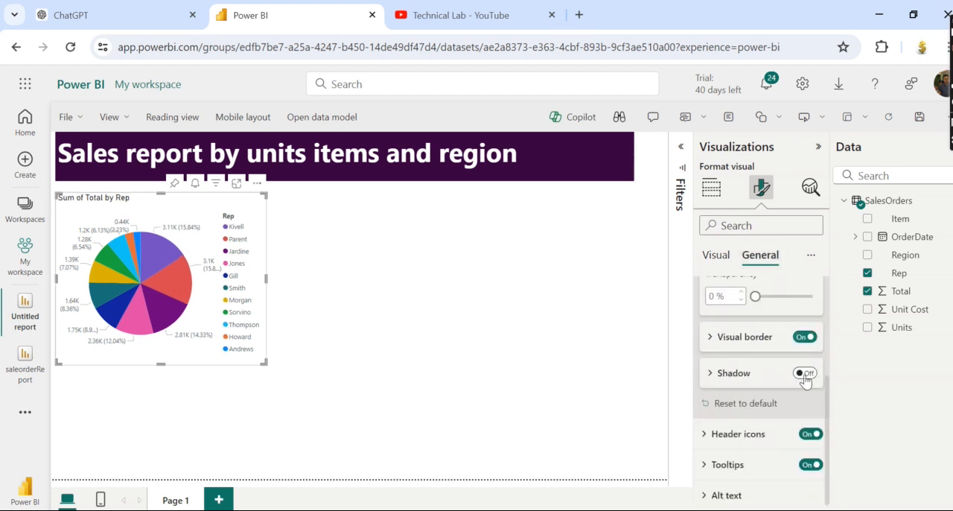
{"action": "left_click", "coordinate": [805, 374]}
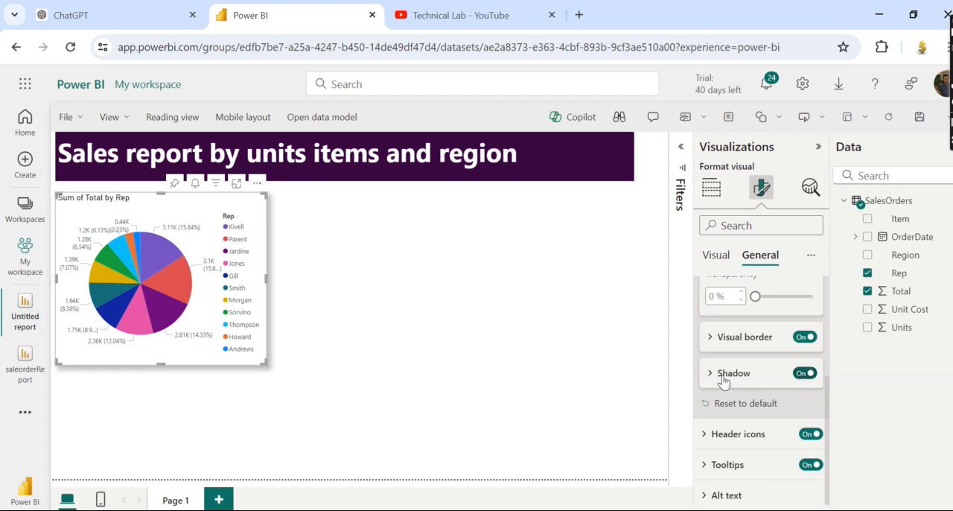
{"action": "left_click", "coordinate": [311, 284]}
Change the pie chart's title text to "Total salles by Represenative".
{"action": "left_click", "coordinate": [192, 207]}
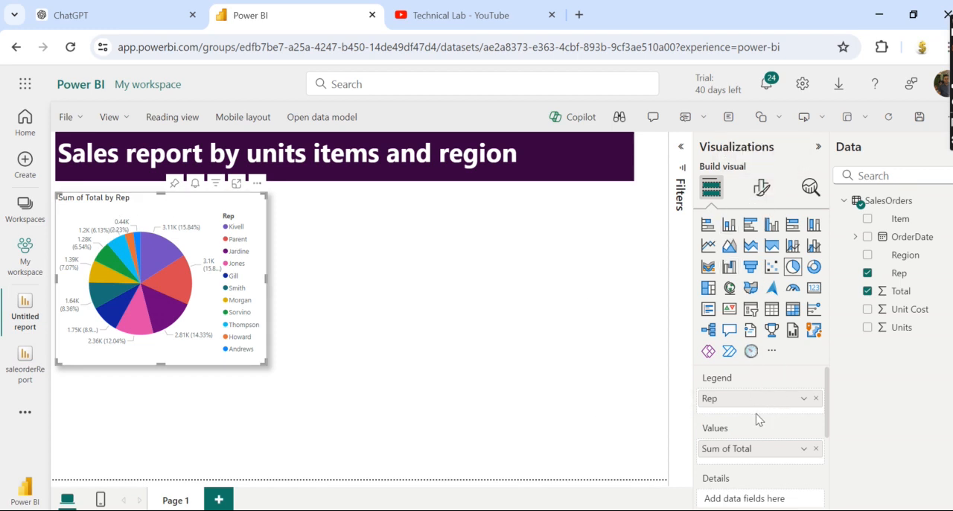
{"action": "left_click", "coordinate": [761, 188]}
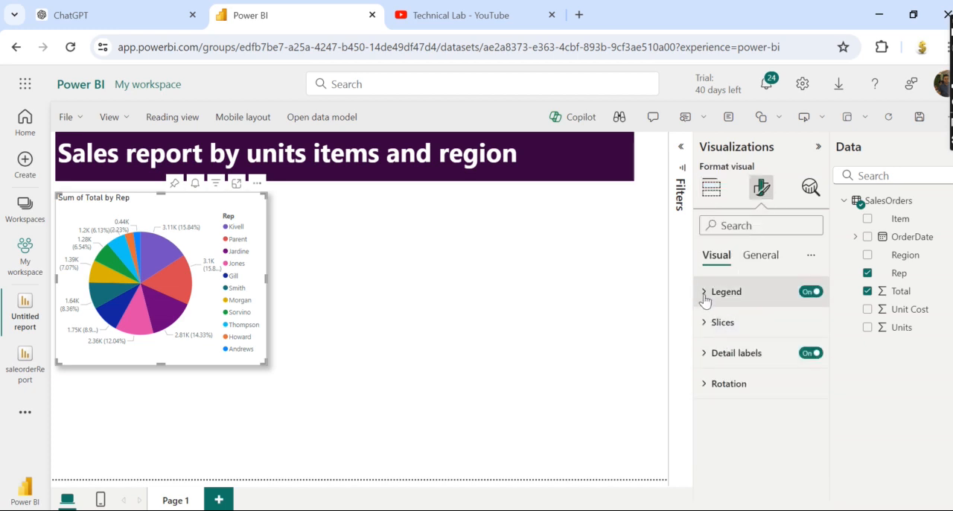
{"action": "left_click", "coordinate": [761, 258]}
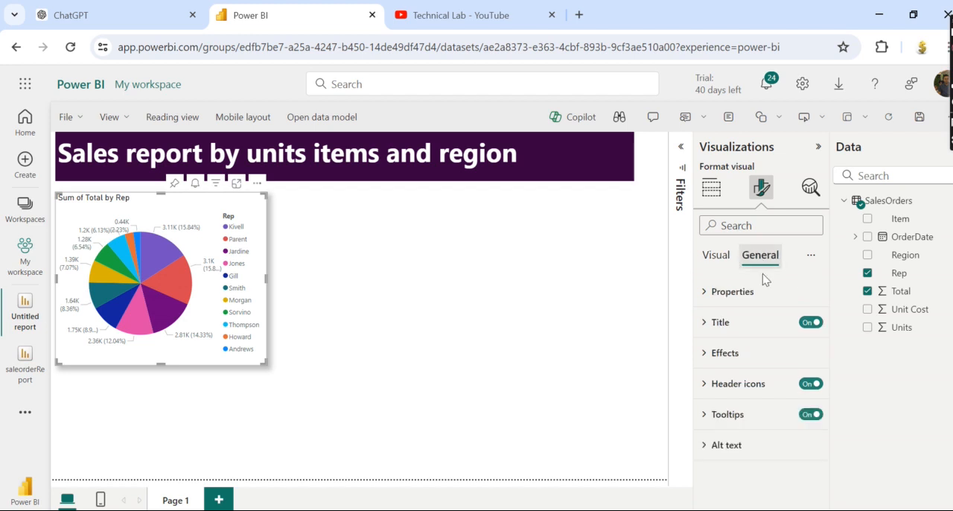
{"action": "left_click", "coordinate": [708, 324]}
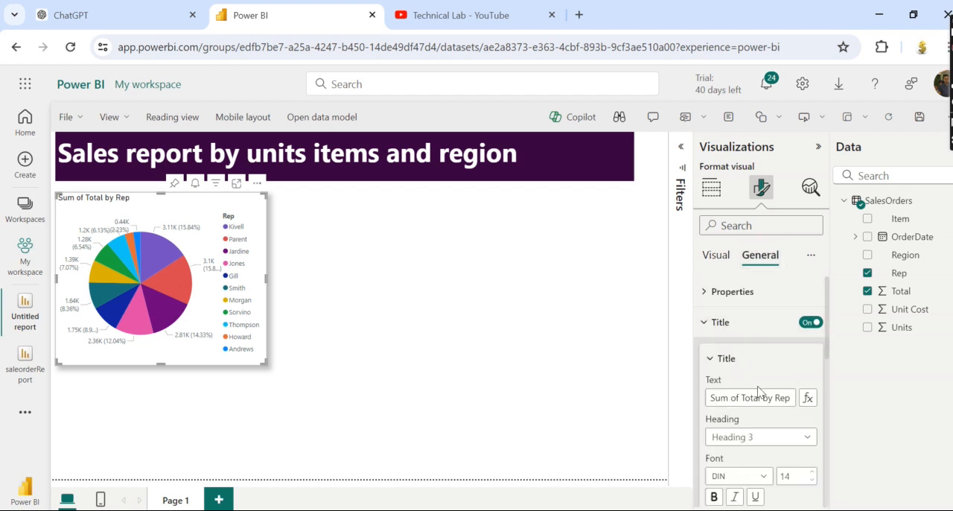
{"action": "left_click_drag", "start_coordinate": [759, 398], "coordinate": [700, 400]}
{"action": "key", "text": "BackSpace"}
{"action": "type", "text": "To"}
{"action": "type", "text": "salles"}
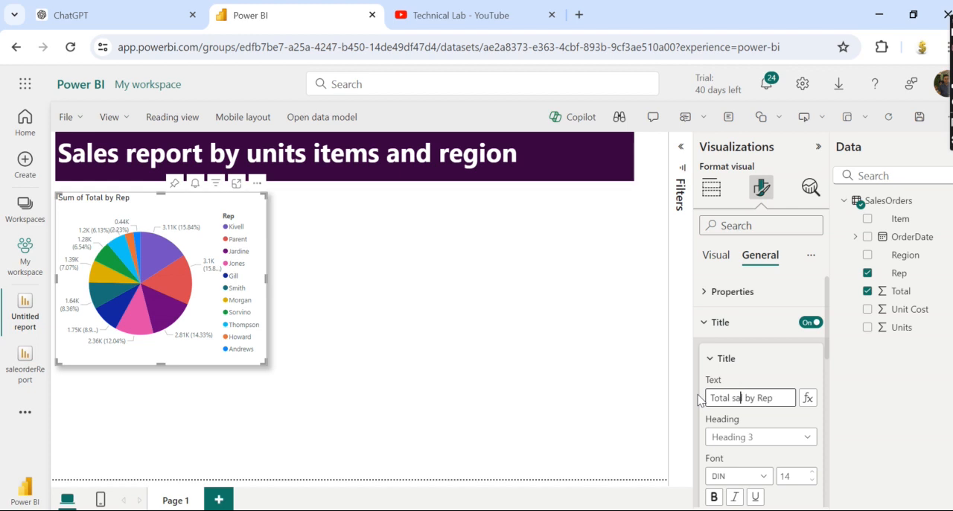
{"action": "key", "text": "BackSpace"}
{"action": "key", "text": "BackSpace"}
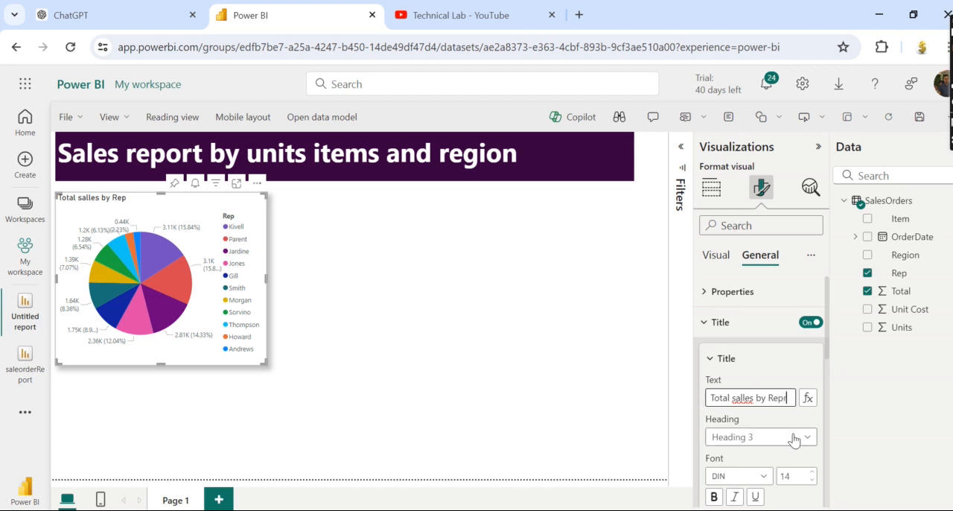
{"action": "type", "text": "s"}
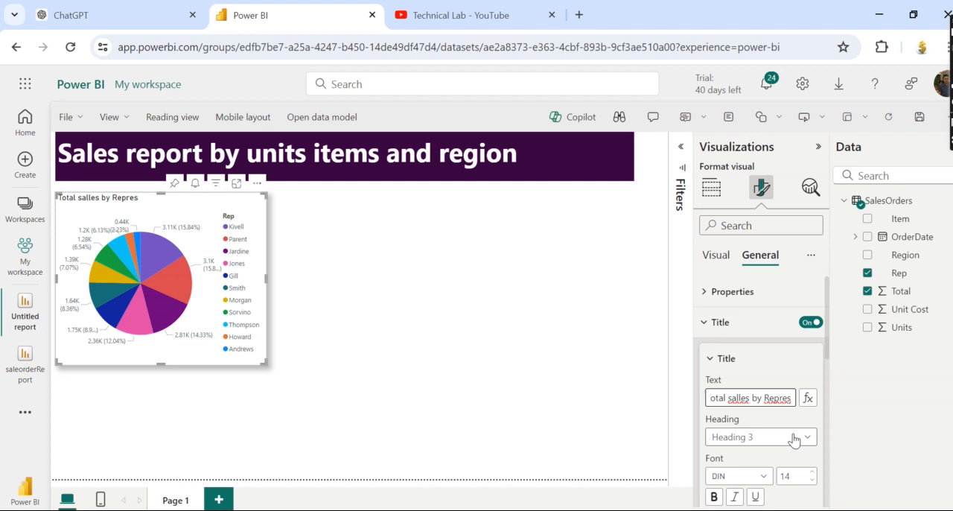
{"action": "type", "text": "enative"}
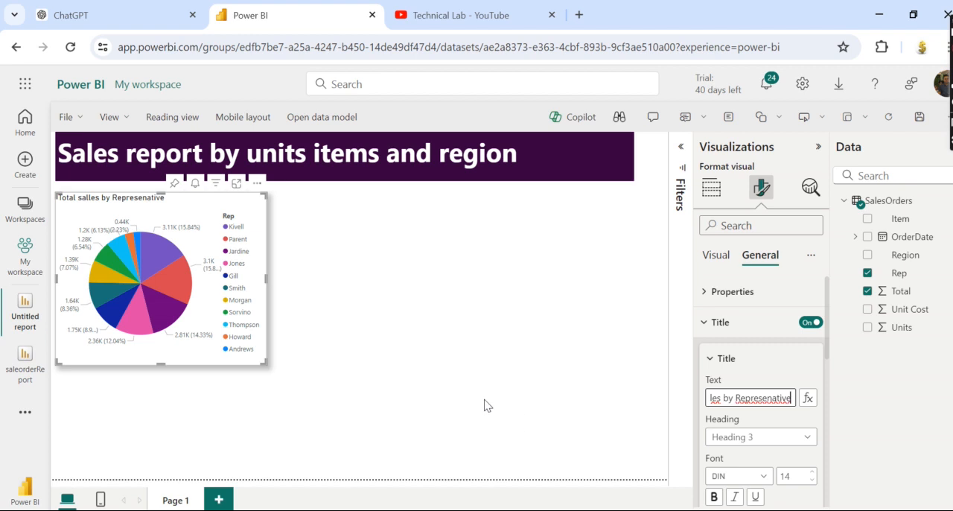
Make the pie chart's title bold and set its font size to 16.
{"action": "left_click", "coordinate": [714, 497]}
{"action": "left_click", "coordinate": [812, 473]}
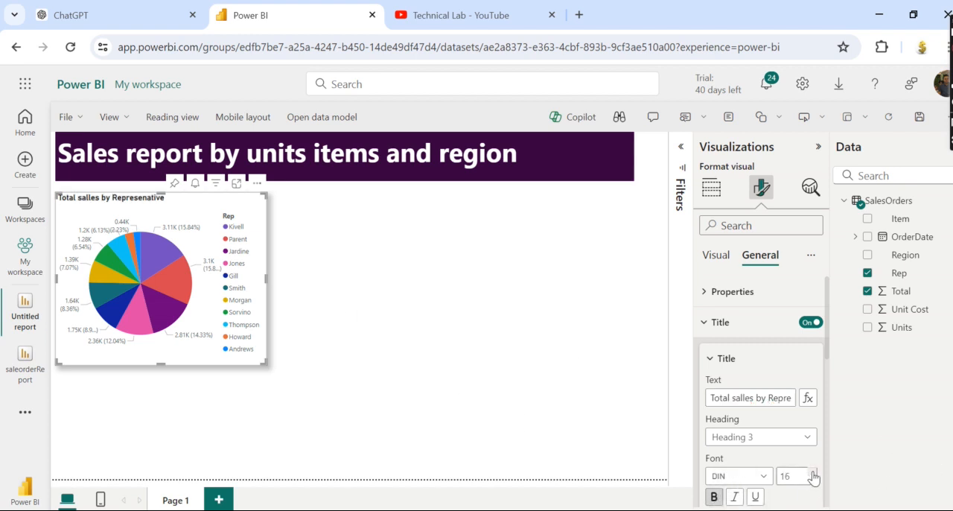
{"action": "left_click", "coordinate": [426, 411]}
Add a donut chart beside the pie chart under the heading and stretch it to the pie chart's height.
{"action": "left_click", "coordinate": [814, 266]}
{"action": "left_click_drag", "start_coordinate": [213, 430], "coordinate": [420, 257]}
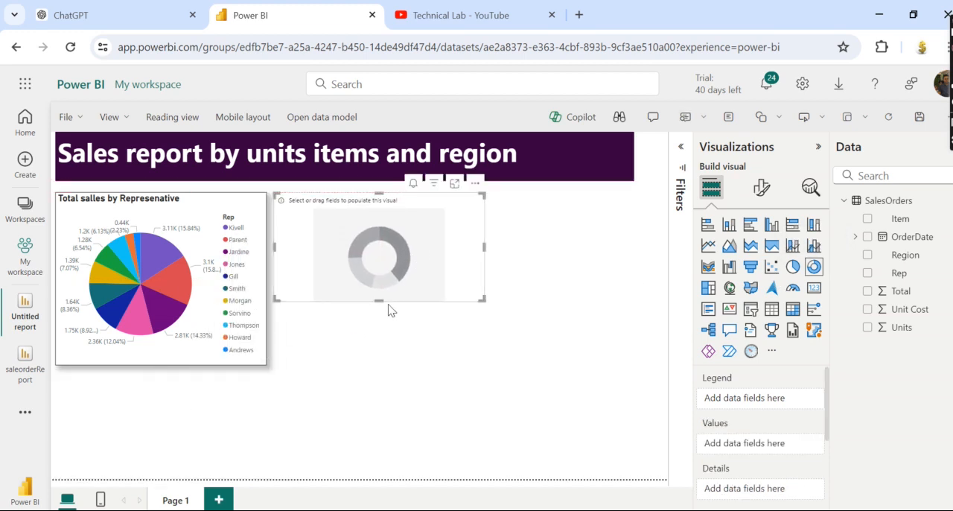
{"action": "left_click_drag", "start_coordinate": [380, 300], "coordinate": [368, 365]}
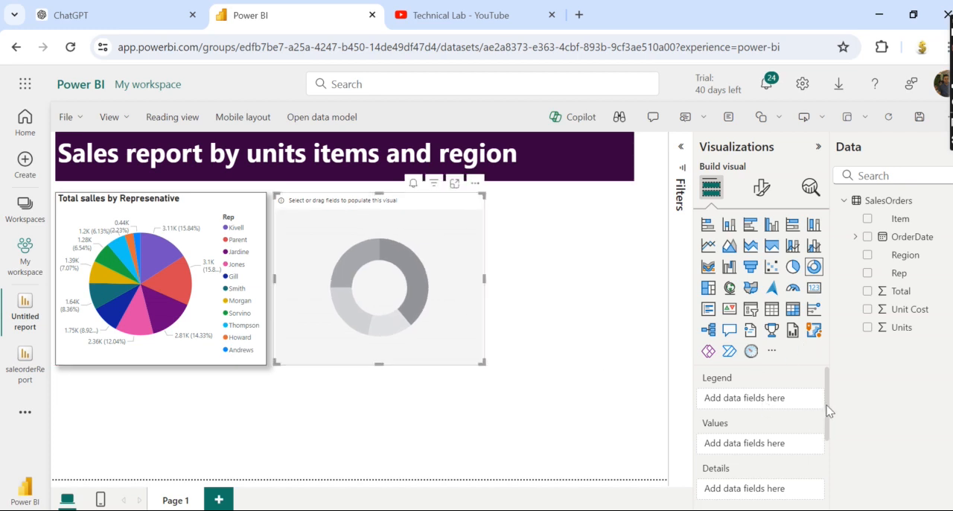
Assign the Item field as the donut chart's legend and the Units field as its values.
{"action": "left_click_drag", "start_coordinate": [913, 222], "coordinate": [775, 399]}
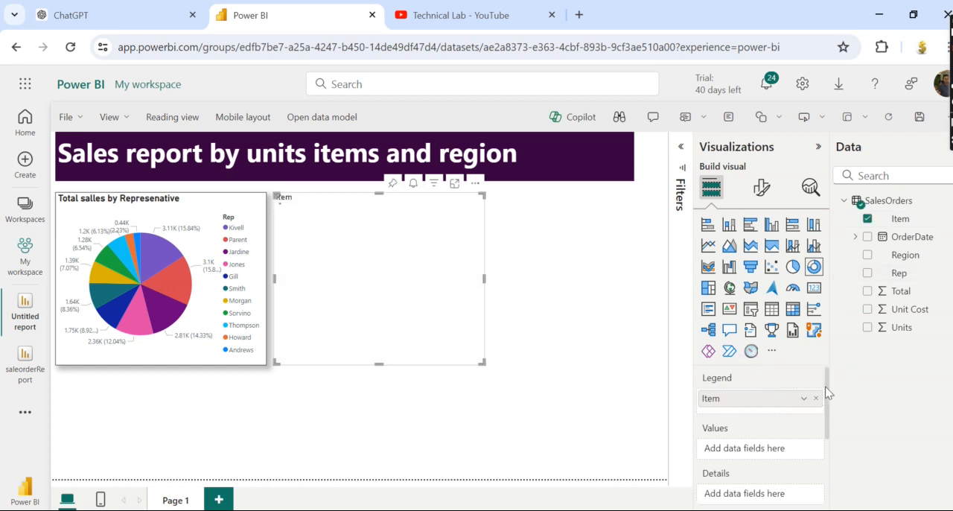
{"action": "scroll", "coordinate": [827, 393], "scroll_direction": "down", "scroll_amount": 2}
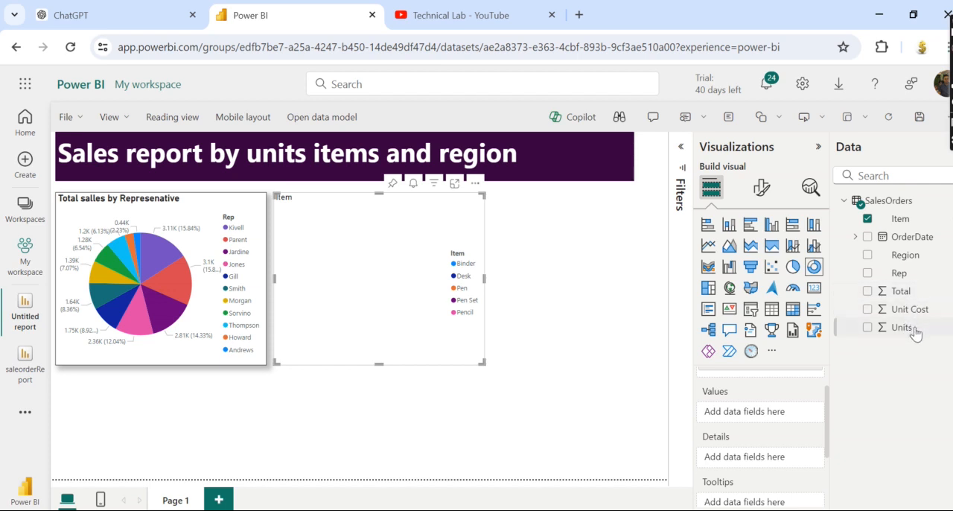
{"action": "left_click_drag", "start_coordinate": [915, 335], "coordinate": [790, 414]}
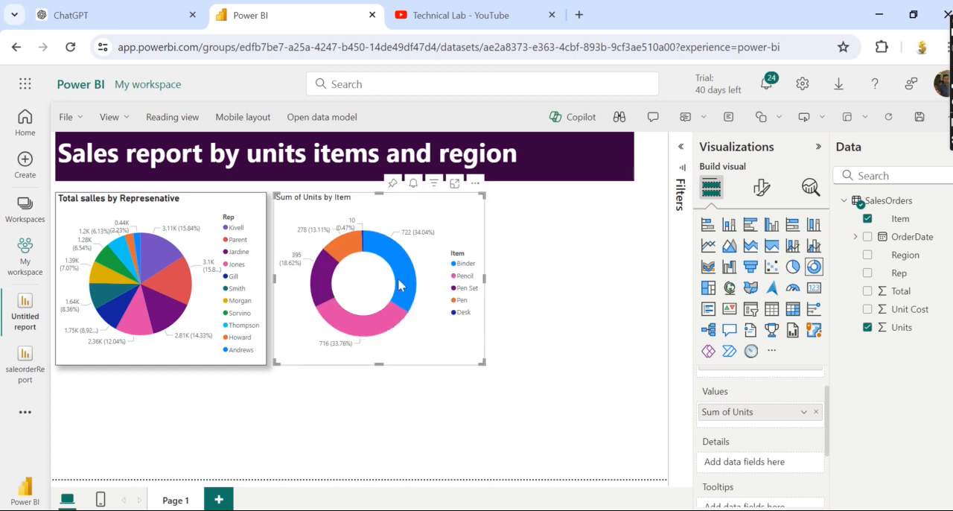
Add the Region field to the donut chart's details.
{"action": "mouse_move", "coordinate": [399, 279]}
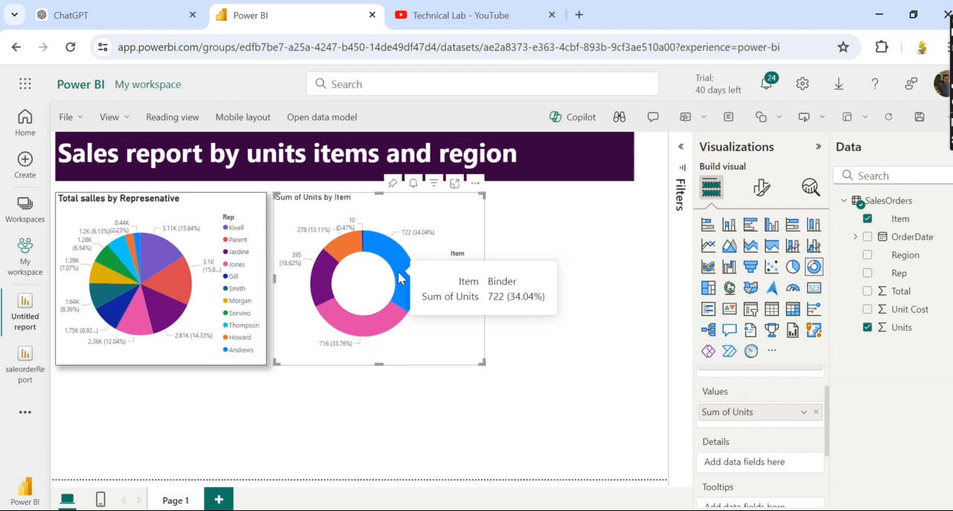
{"action": "mouse_move", "coordinate": [365, 338]}
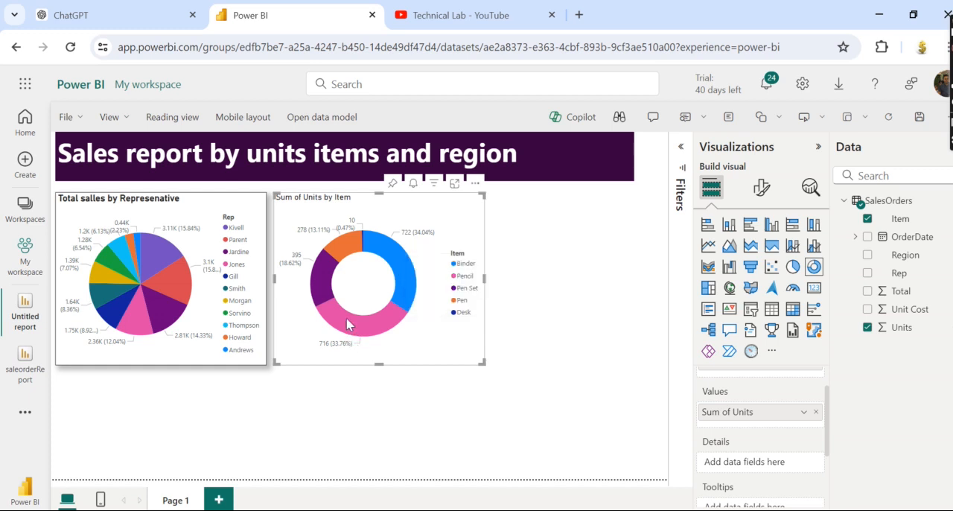
{"action": "mouse_move", "coordinate": [348, 324]}
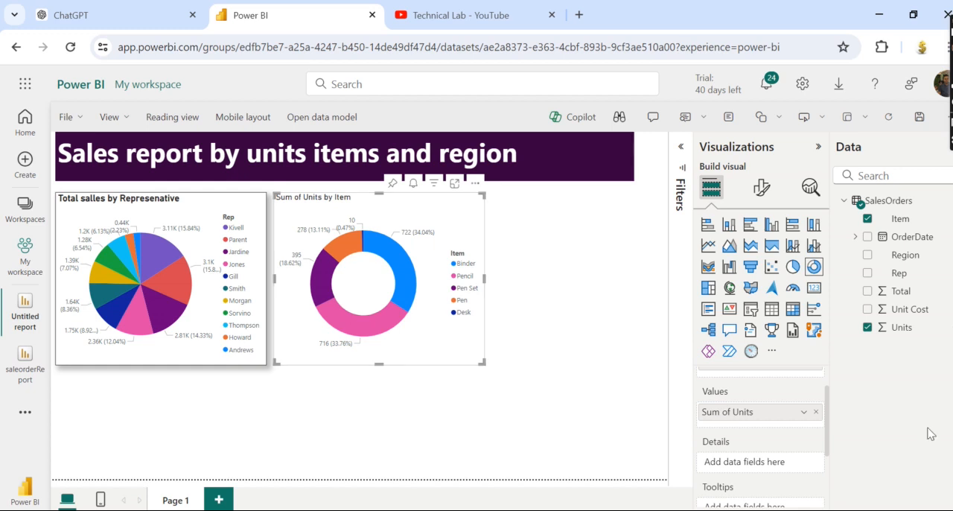
{"action": "mouse_move", "coordinate": [828, 415]}
{"action": "left_mouse_down"}
{"action": "mouse_move", "coordinate": [826, 397]}
{"action": "mouse_move", "coordinate": [831, 413]}
{"action": "left_mouse_up"}
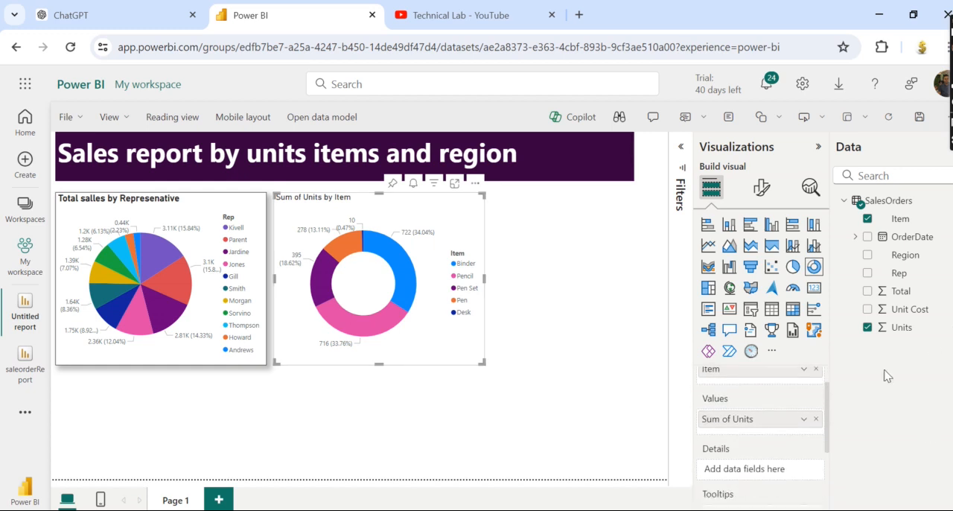
{"action": "left_click_drag", "start_coordinate": [903, 291], "coordinate": [797, 471]}
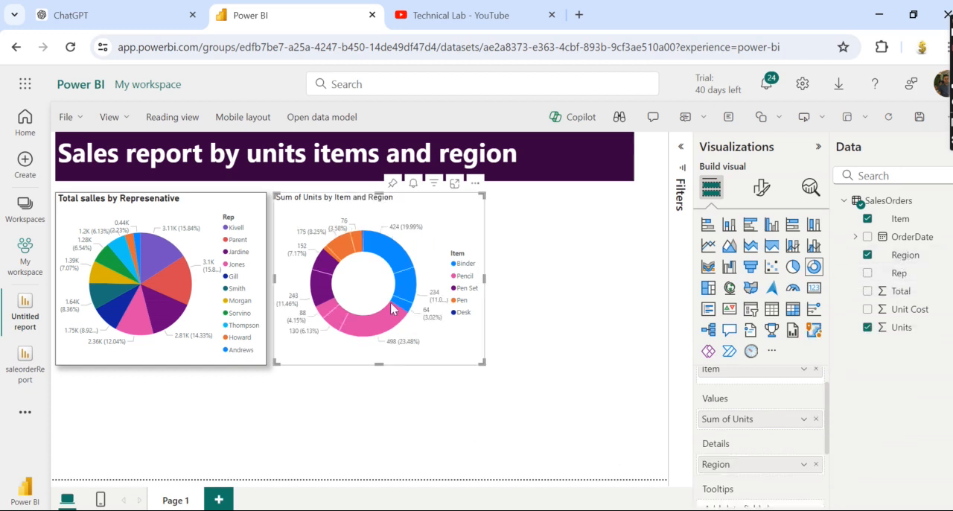
Highlight the Binder slice for the Central region across both charts and clear the selection.
{"action": "mouse_move", "coordinate": [395, 260]}
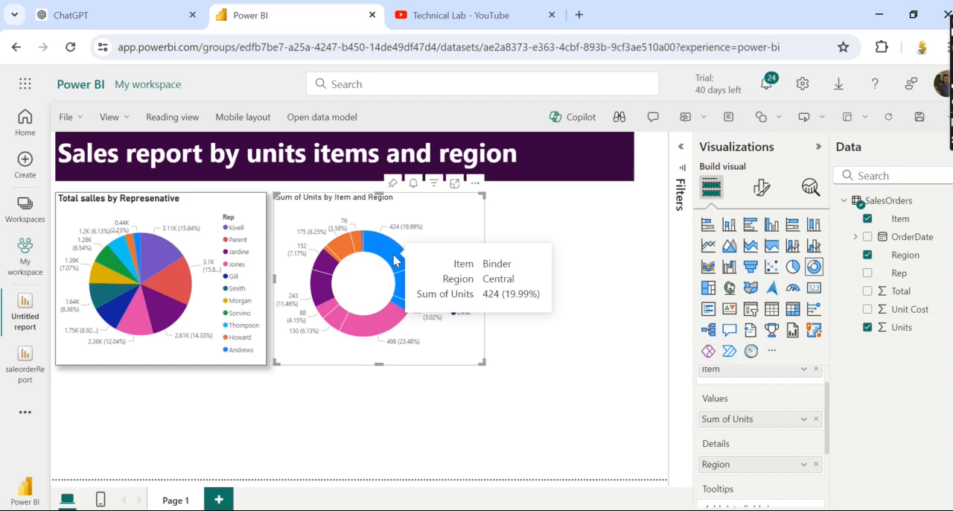
{"action": "left_click", "coordinate": [395, 259]}
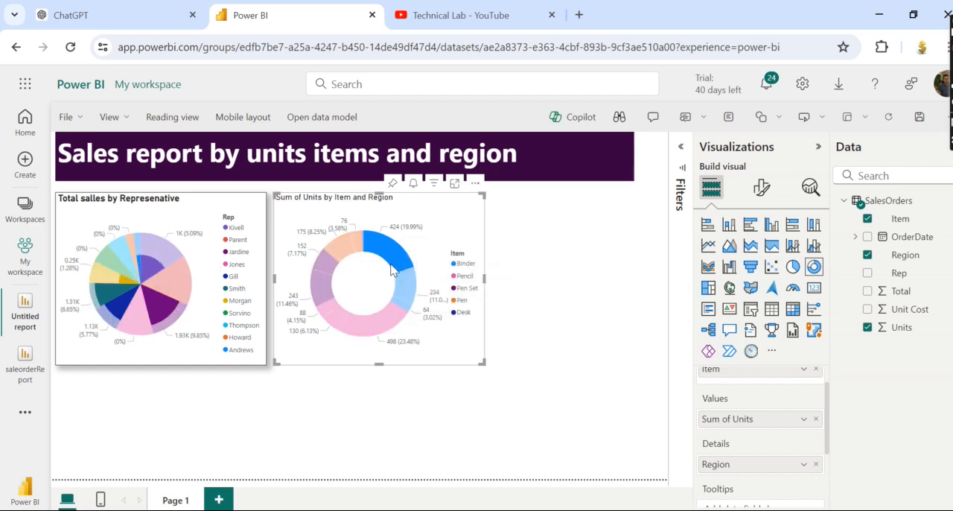
{"action": "right_click", "coordinate": [428, 250]}
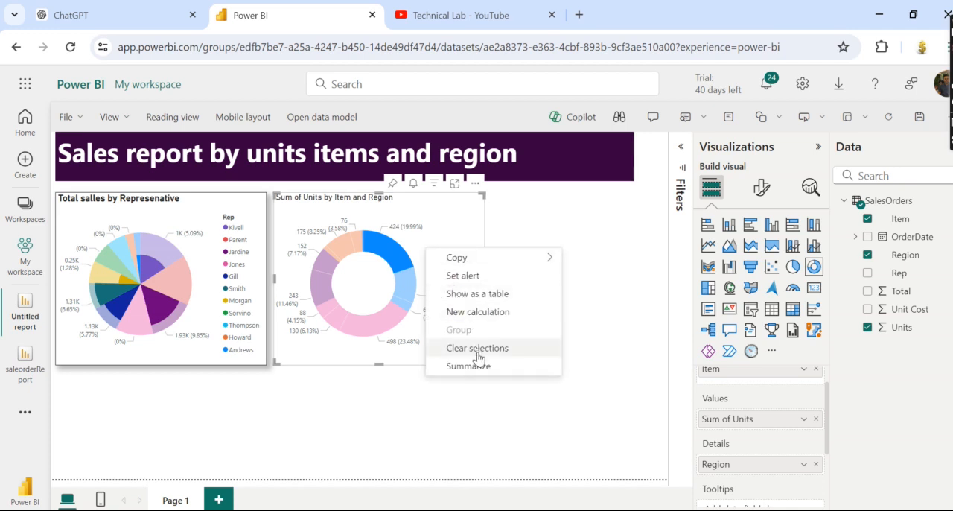
{"action": "left_click", "coordinate": [456, 347]}
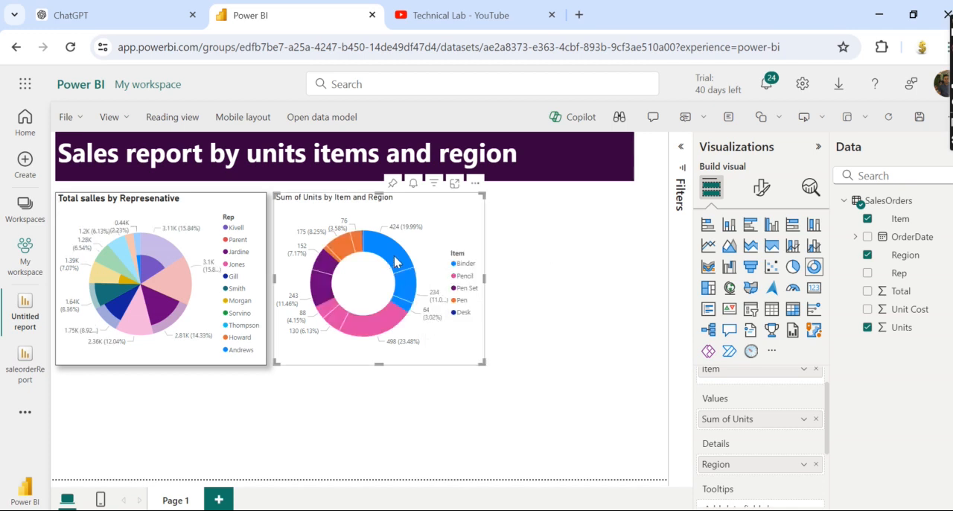
{"action": "mouse_move", "coordinate": [397, 268]}
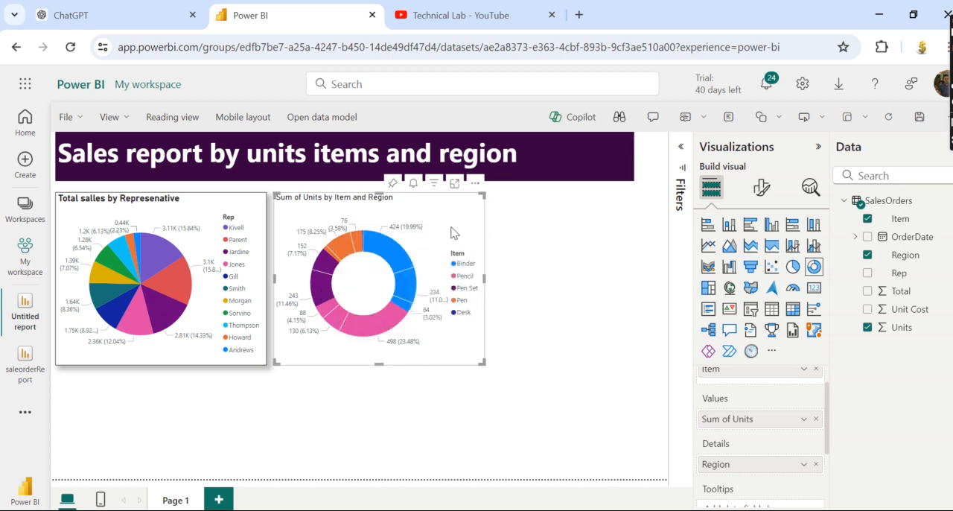
Turn on a visual border and a shadow for the donut chart.
{"action": "left_click", "coordinate": [759, 190]}
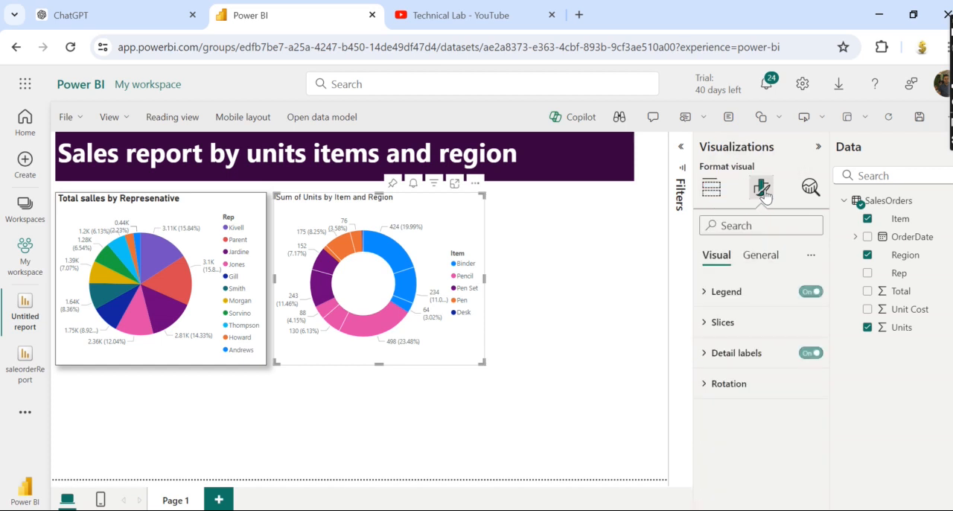
{"action": "left_click", "coordinate": [763, 256]}
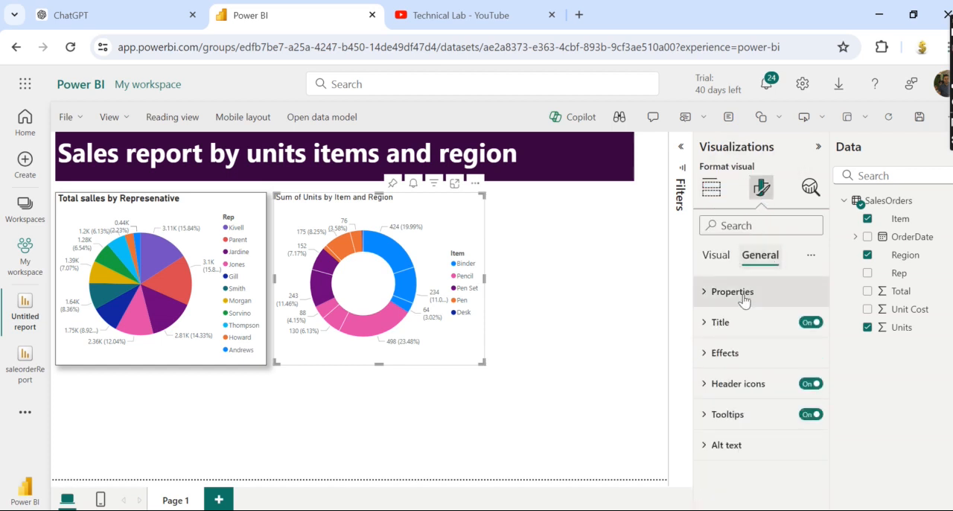
{"action": "left_click", "coordinate": [706, 353]}
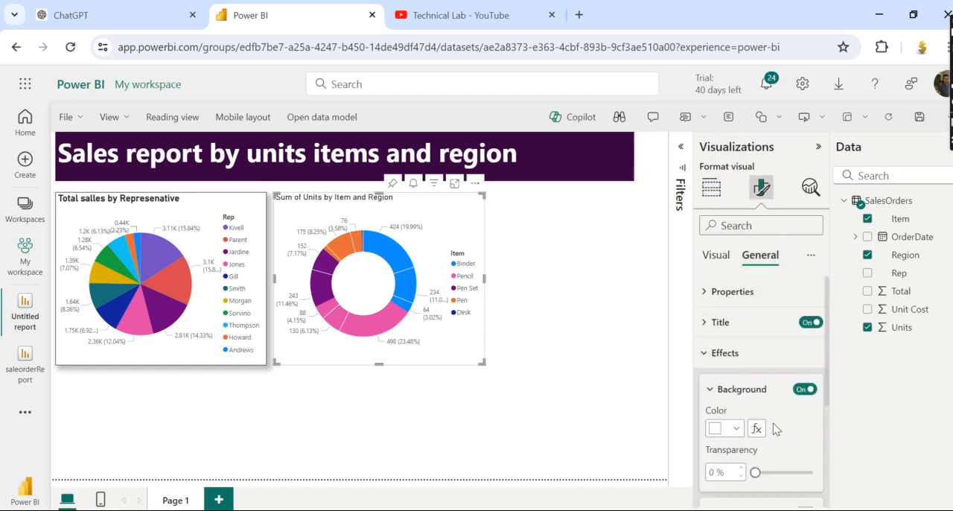
{"action": "scroll", "coordinate": [825, 397], "scroll_direction": "down", "scroll_amount": 2}
{"action": "left_click", "coordinate": [807, 442]}
{"action": "left_click", "coordinate": [806, 478]}
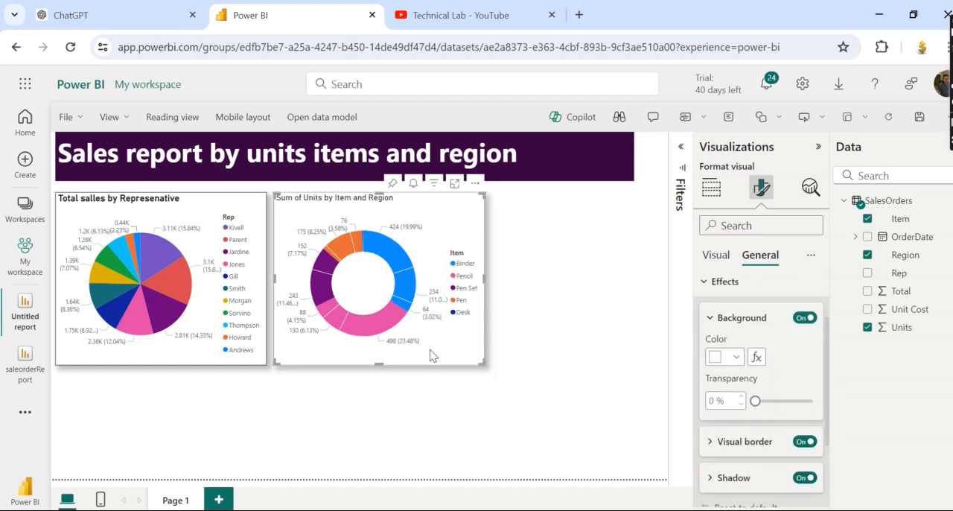
{"action": "left_click", "coordinate": [424, 394]}
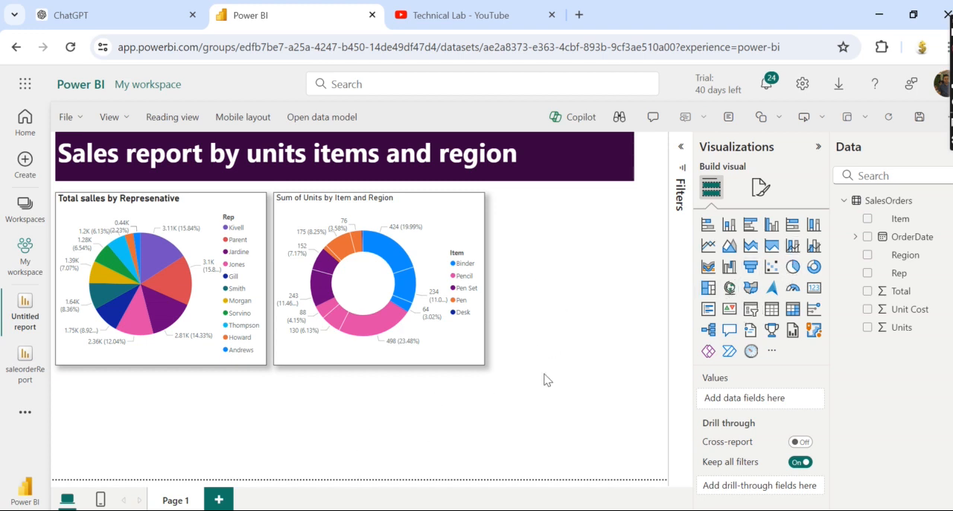
Place a new line and clustered column chart beside the donut chart and nudge the donut chart closer to the pie chart.
{"action": "left_click", "coordinate": [810, 248]}
{"action": "left_click_drag", "start_coordinate": [217, 449], "coordinate": [626, 284]}
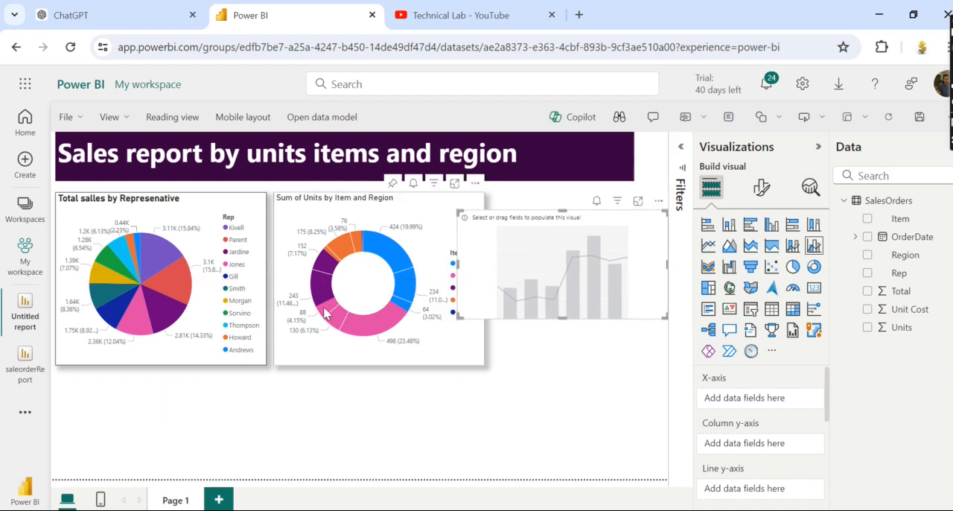
{"action": "left_click", "coordinate": [307, 289]}
{"action": "left_click_drag", "start_coordinate": [307, 285], "coordinate": [302, 285]}
{"action": "left_click", "coordinate": [546, 372]}
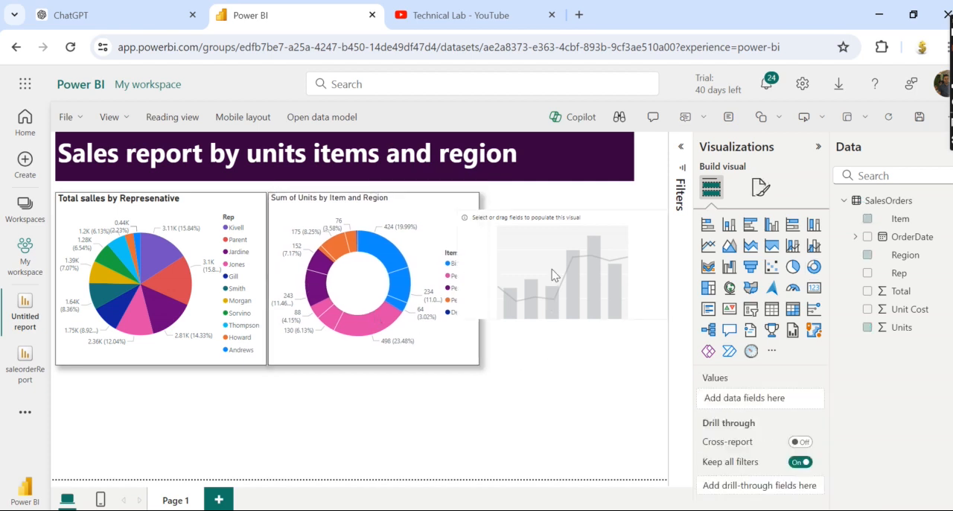
Resize the empty line and clustered column chart to fit the space beside the donut chart and match its height.
{"action": "left_click", "coordinate": [555, 270]}
{"action": "left_click_drag", "start_coordinate": [458, 265], "coordinate": [488, 267]}
{"action": "left_click_drag", "start_coordinate": [577, 212], "coordinate": [575, 200]}
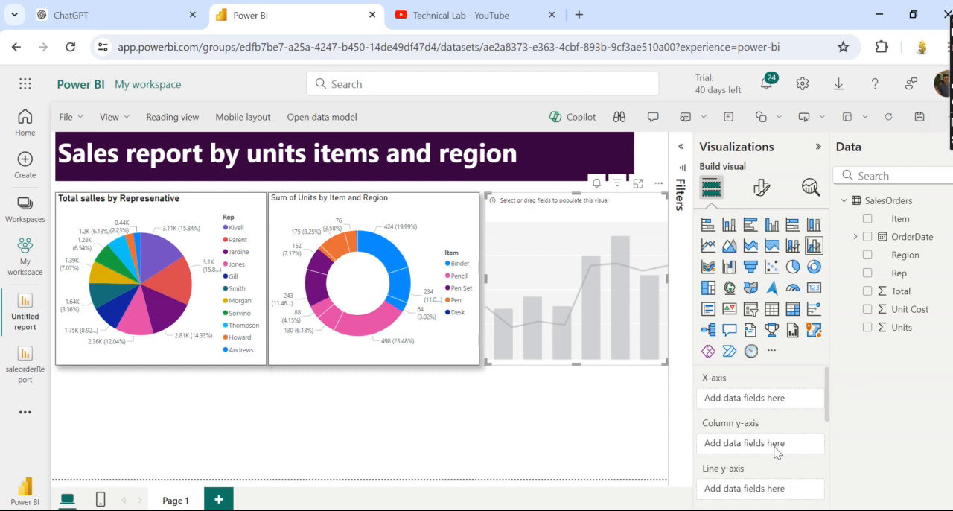
Use the Total field as the combo chart's column y-axis and the Rep field as its x-axis.
{"action": "left_click", "coordinate": [904, 309]}
{"action": "left_click_drag", "start_coordinate": [903, 294], "coordinate": [765, 448]}
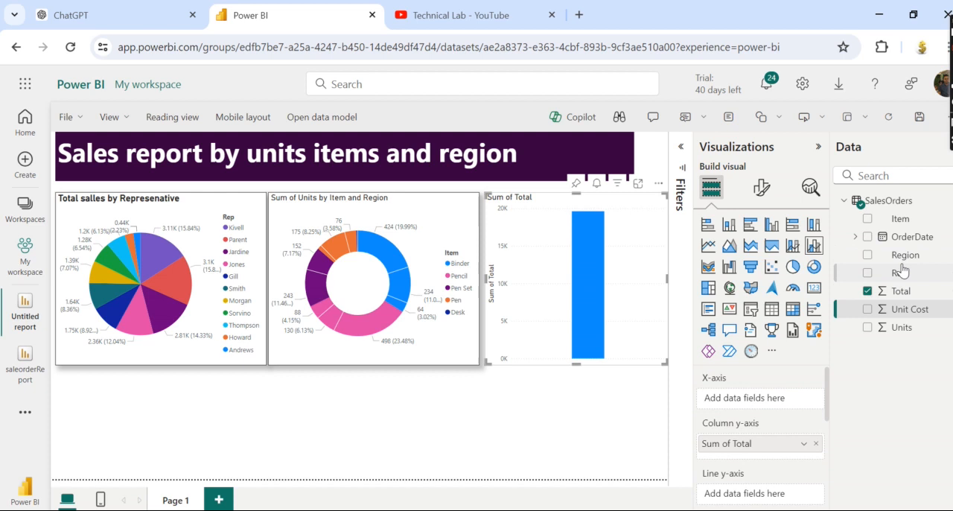
{"action": "left_click_drag", "start_coordinate": [900, 275], "coordinate": [775, 399]}
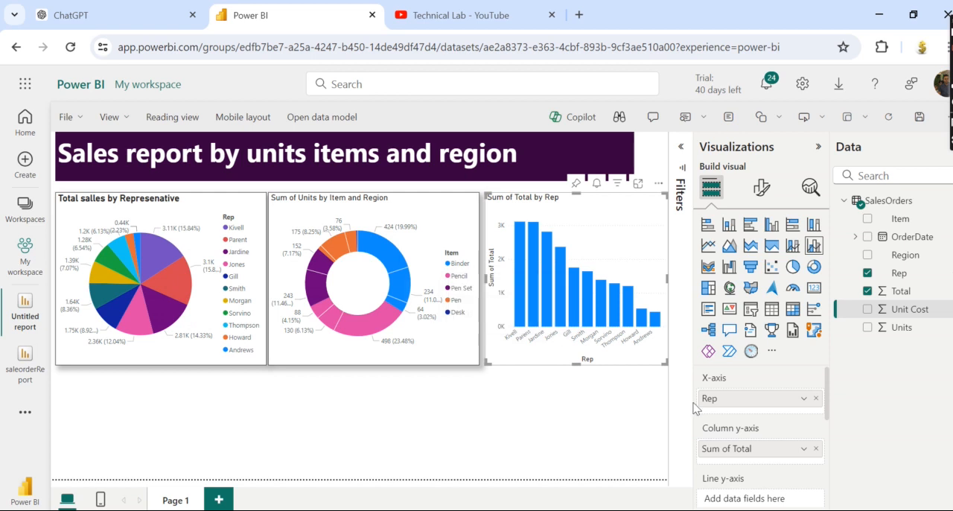
Use the Units field as the combo chart's line y-axis.
{"action": "left_click_drag", "start_coordinate": [825, 384], "coordinate": [822, 399]}
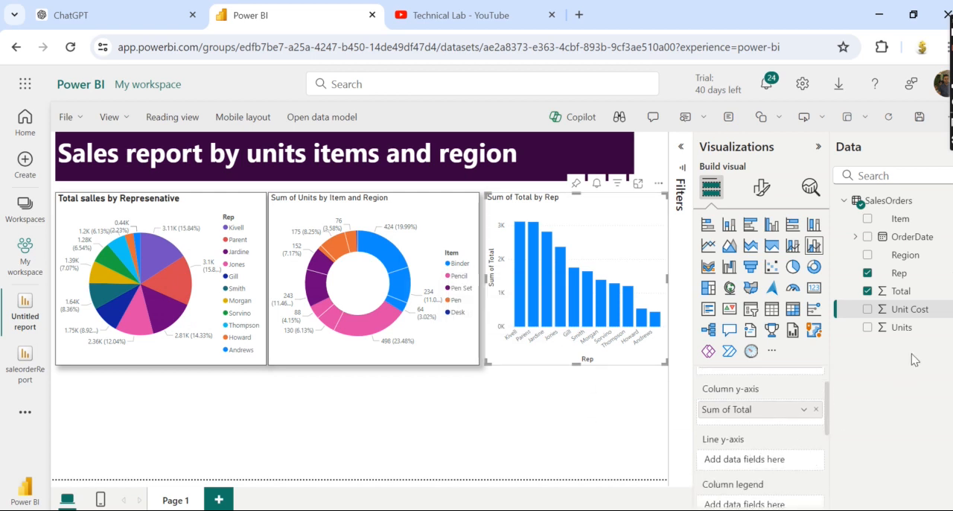
{"action": "left_click_drag", "start_coordinate": [894, 328], "coordinate": [748, 464]}
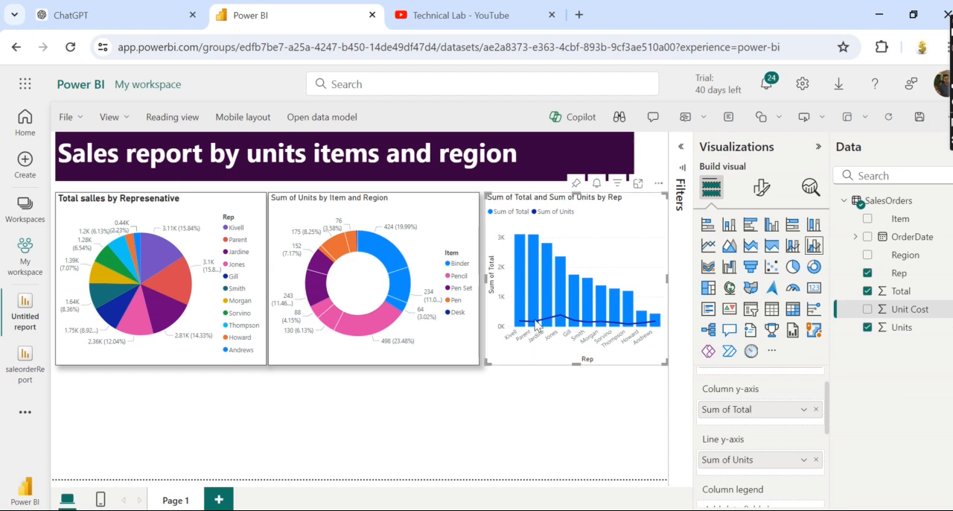
{"action": "mouse_move", "coordinate": [557, 320]}
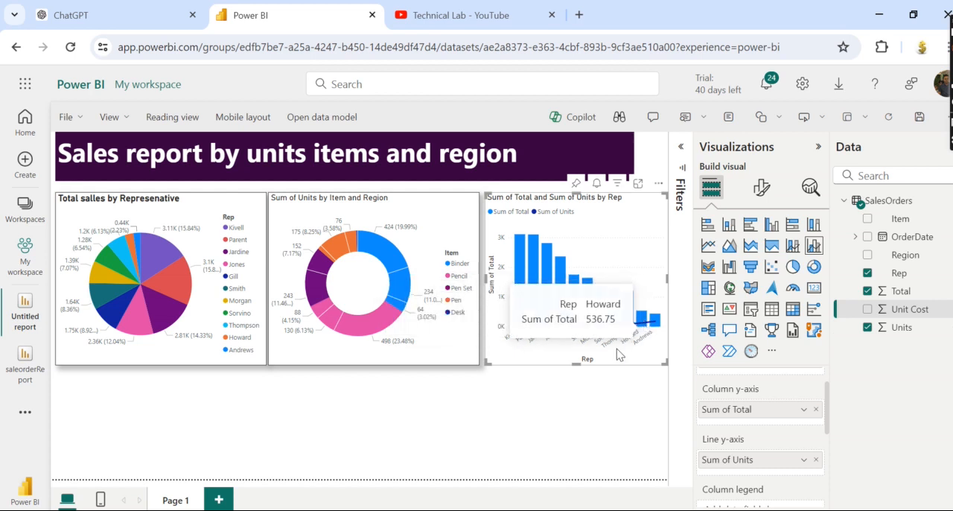
Assign the Region field as the combo chart's column legend.
{"action": "scroll", "coordinate": [825, 416], "scroll_direction": "down", "scroll_amount": 1}
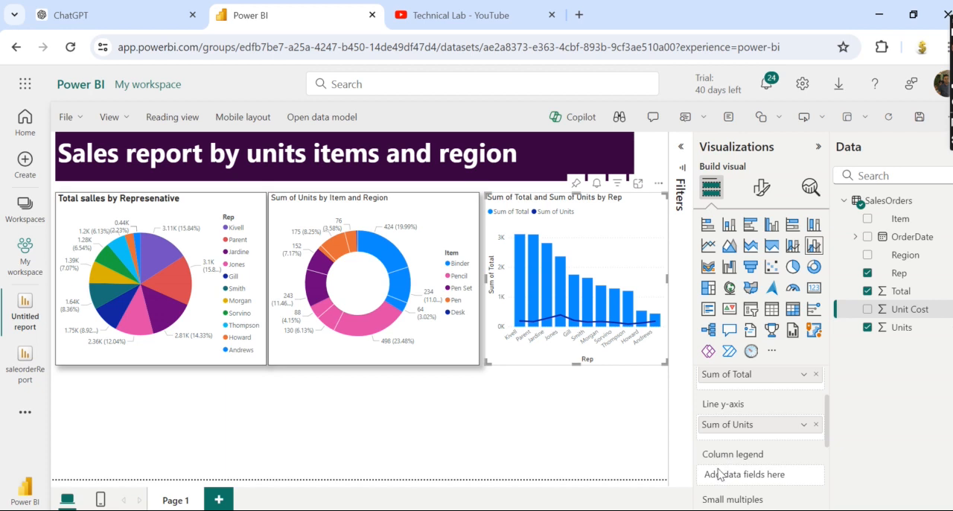
{"action": "left_click_drag", "start_coordinate": [897, 259], "coordinate": [758, 474]}
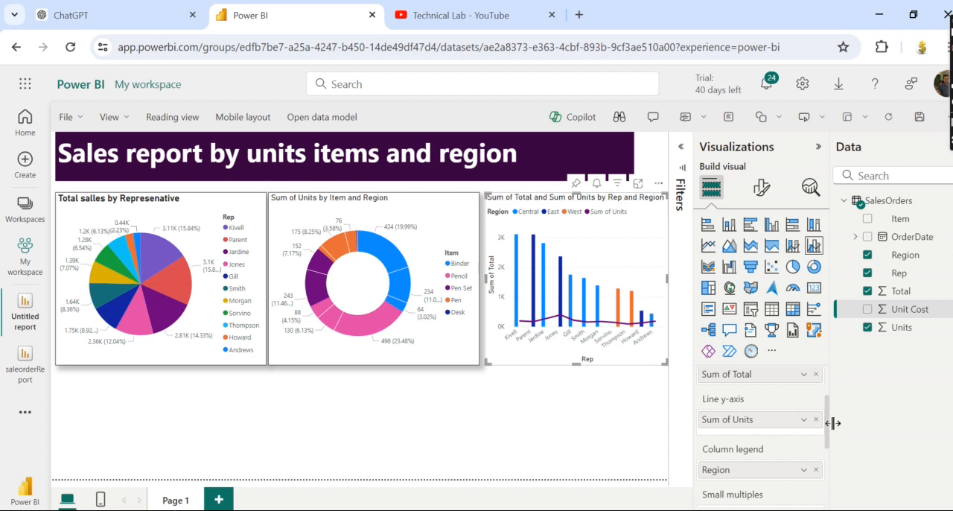
Remove the Region field from the combo chart's column legend and deselect the chart.
{"action": "left_click_drag", "start_coordinate": [829, 420], "coordinate": [830, 374]}
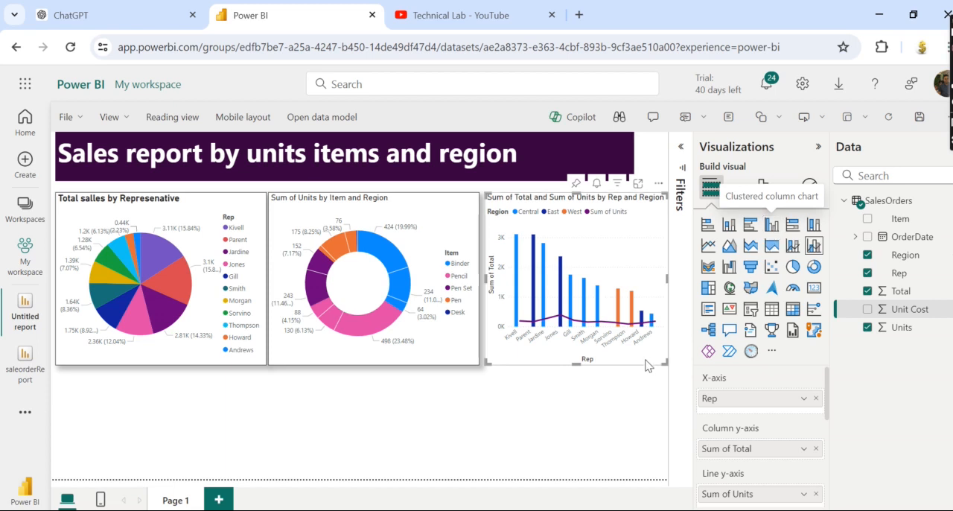
{"action": "scroll", "coordinate": [831, 409], "scroll_direction": "down", "scroll_amount": 1}
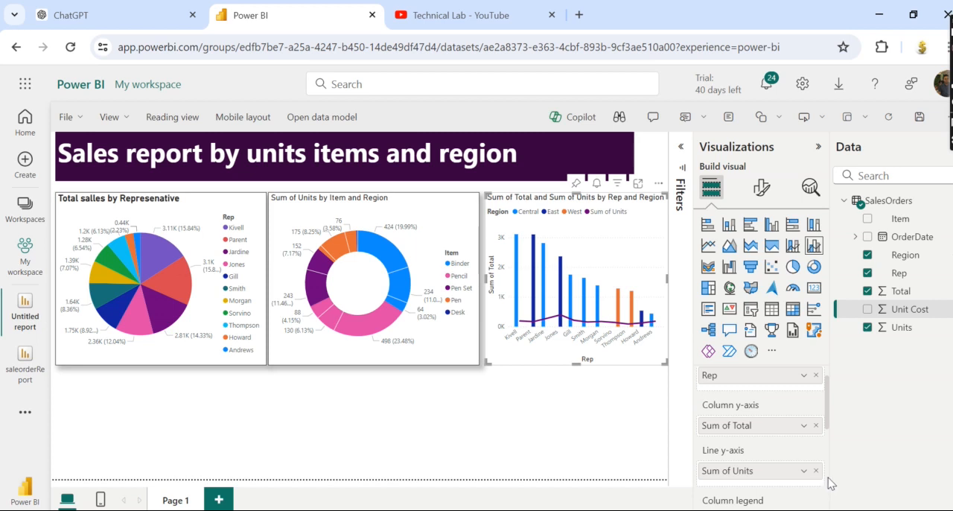
{"action": "scroll", "coordinate": [826, 419], "scroll_direction": "down", "scroll_amount": 2}
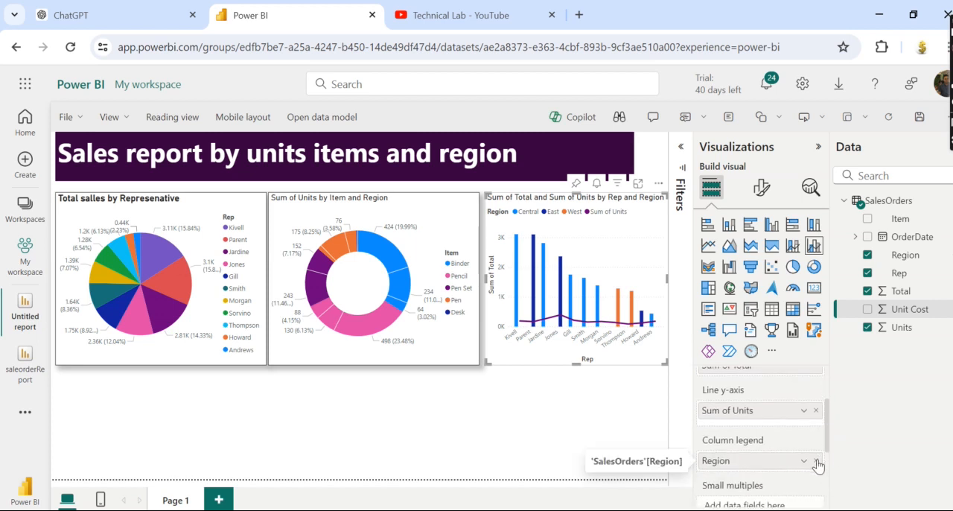
{"action": "left_click", "coordinate": [815, 461]}
{"action": "left_click", "coordinate": [487, 440]}
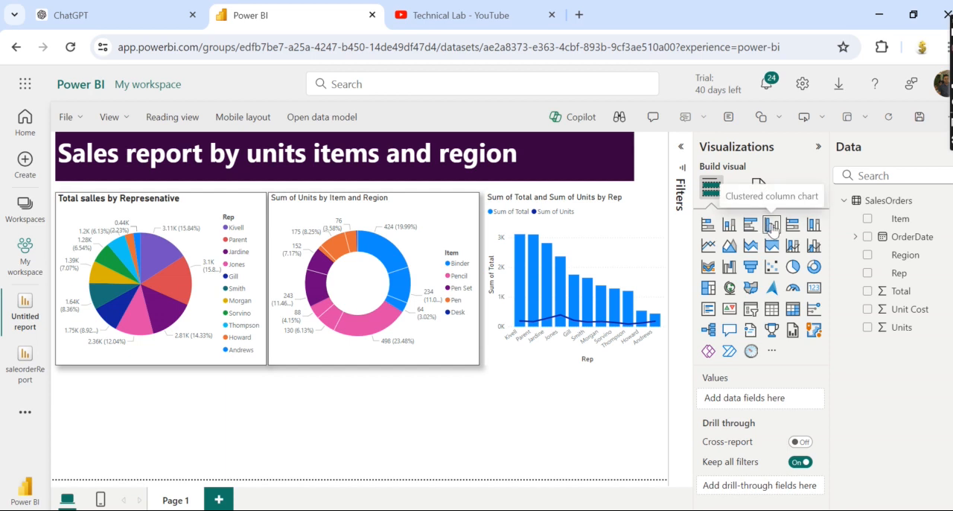
Turn on the visual border and shadow for the combo chart, then deselect it.
{"action": "left_click", "coordinate": [592, 277]}
{"action": "left_click", "coordinate": [761, 188]}
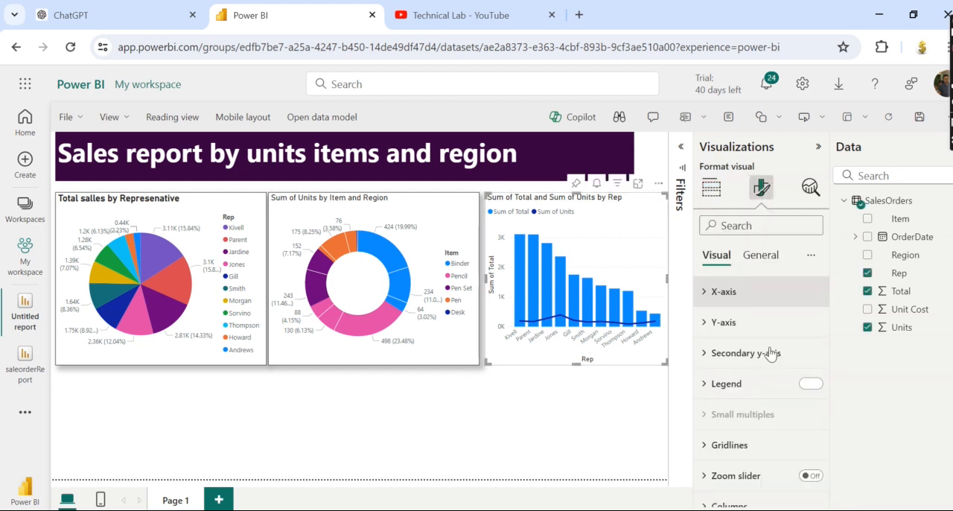
{"action": "left_click", "coordinate": [811, 384]}
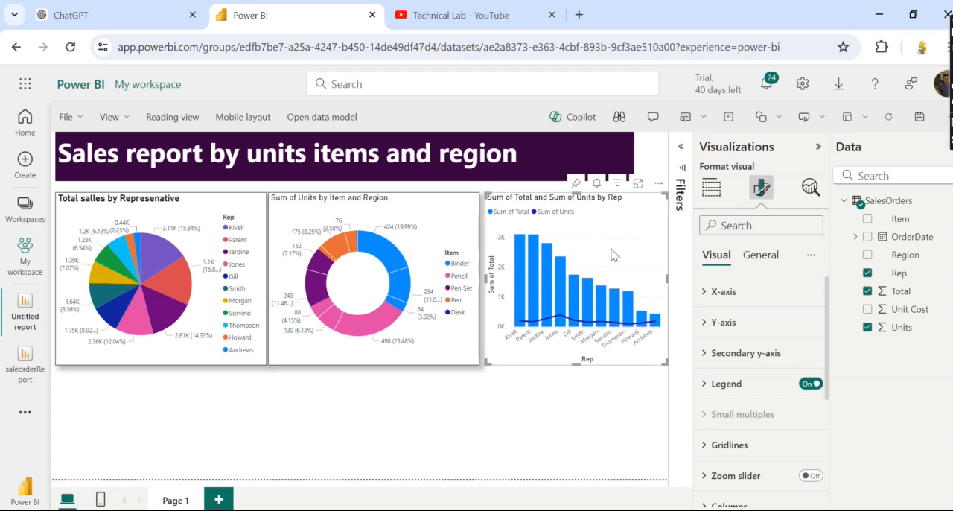
{"action": "left_click", "coordinate": [760, 254]}
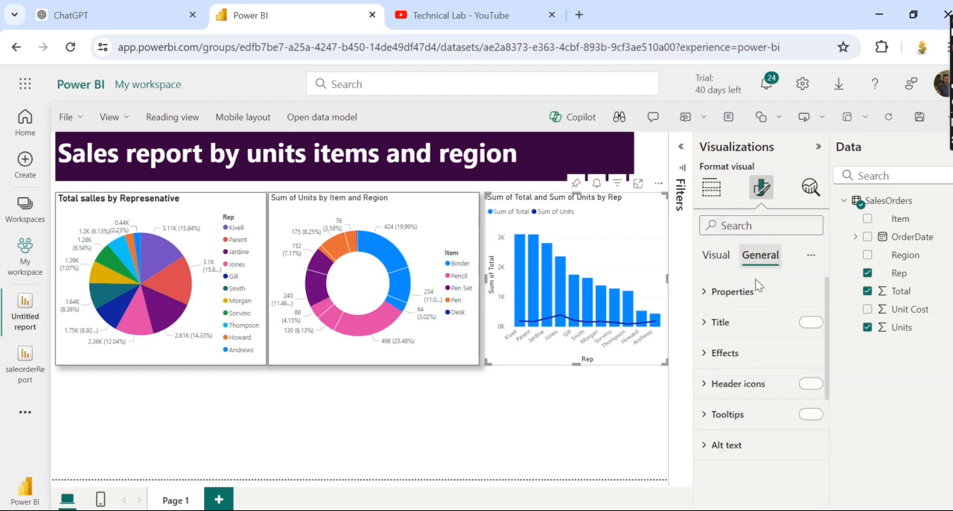
{"action": "left_click", "coordinate": [703, 363]}
{"action": "left_click_drag", "start_coordinate": [825, 388], "coordinate": [826, 406]}
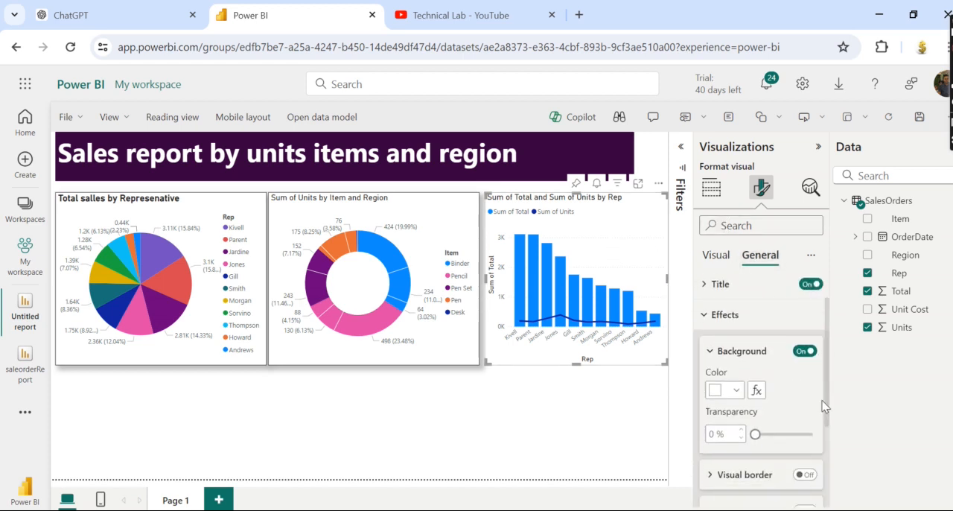
{"action": "scroll", "coordinate": [825, 406], "scroll_direction": "down", "scroll_amount": 1}
{"action": "left_click", "coordinate": [805, 461]}
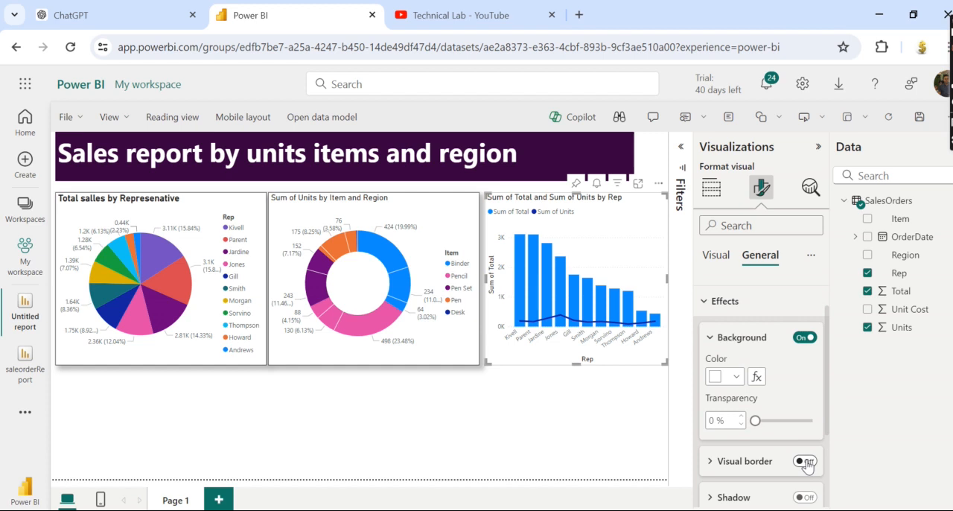
{"action": "left_click", "coordinate": [804, 497]}
{"action": "left_click", "coordinate": [523, 444]}
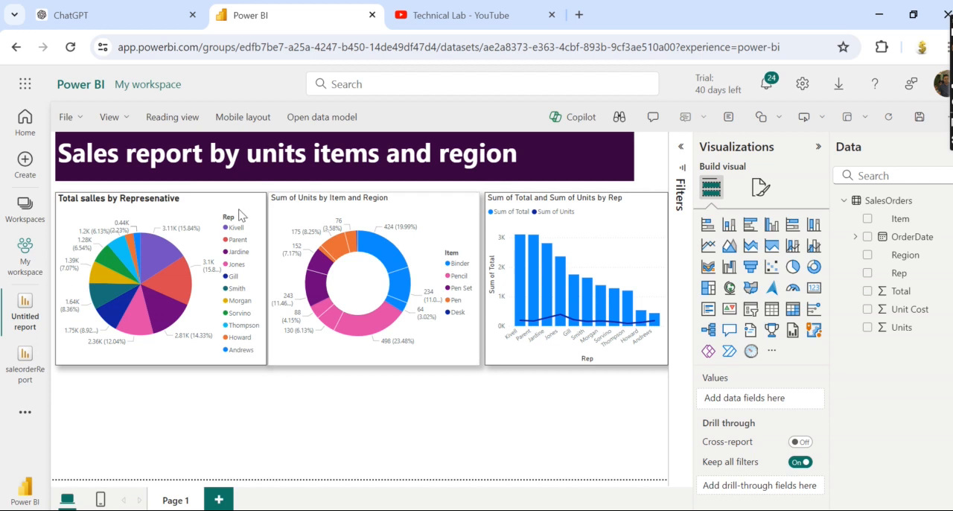
Make the donut chart's title bold and set its font size to 17.
{"action": "left_click", "coordinate": [395, 212]}
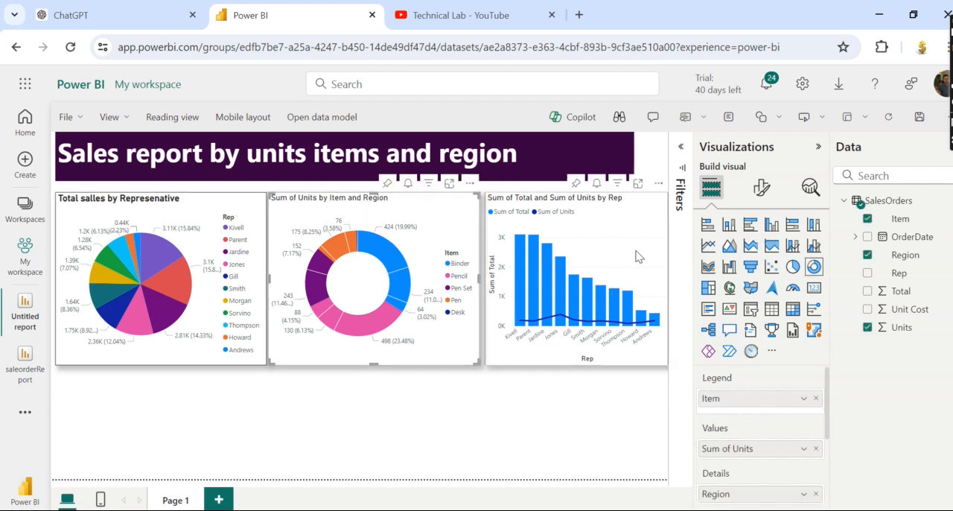
{"action": "left_click", "coordinate": [761, 187]}
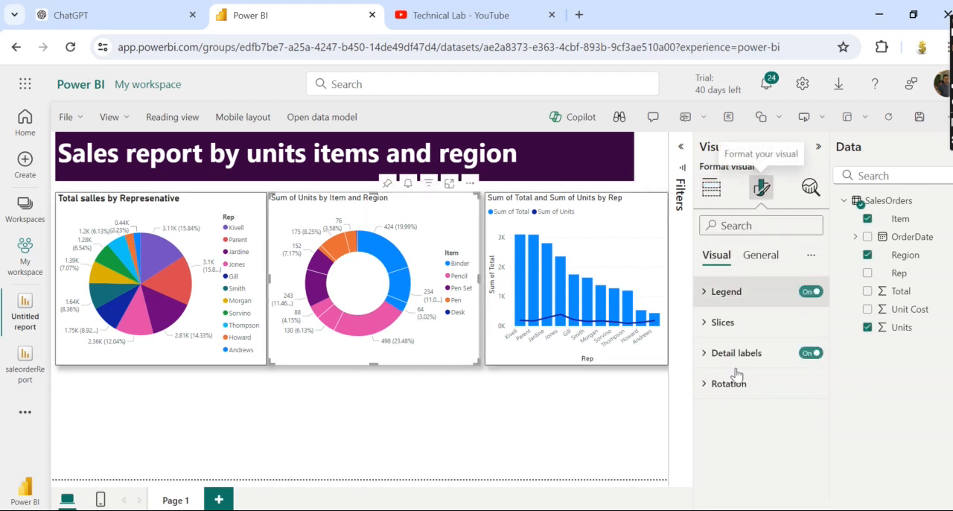
{"action": "left_click", "coordinate": [761, 255]}
{"action": "left_click", "coordinate": [703, 321]}
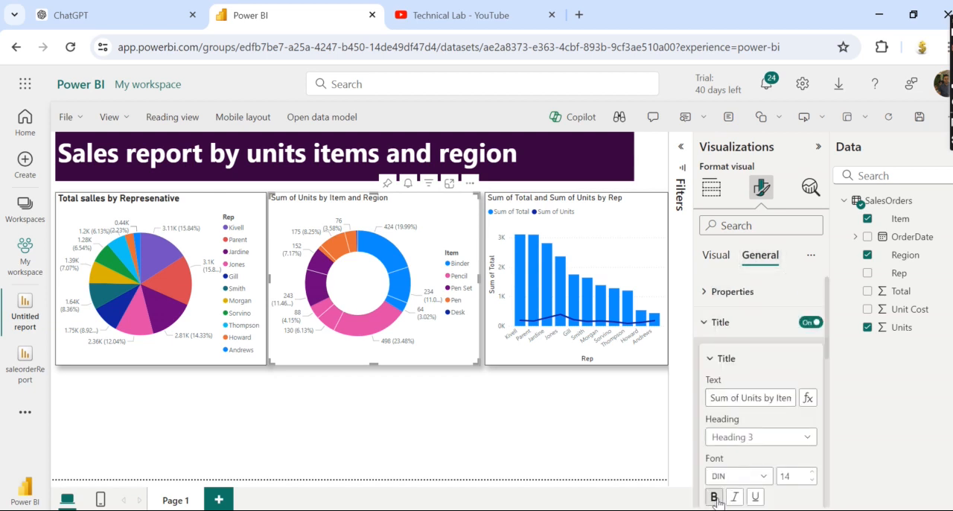
{"action": "left_click", "coordinate": [813, 472]}
{"action": "left_click", "coordinate": [812, 472]}
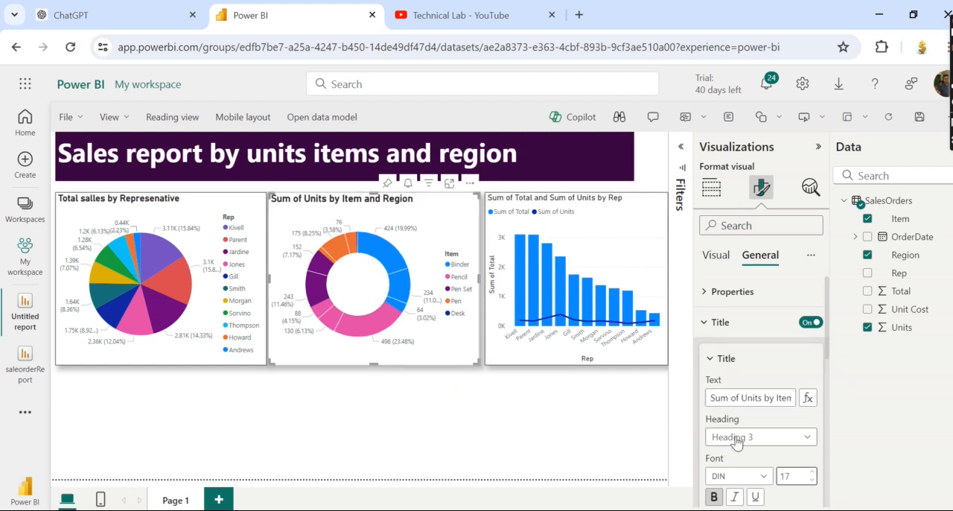
Make the combo chart's title bold and set its font size to 17.
{"action": "left_click", "coordinate": [616, 249]}
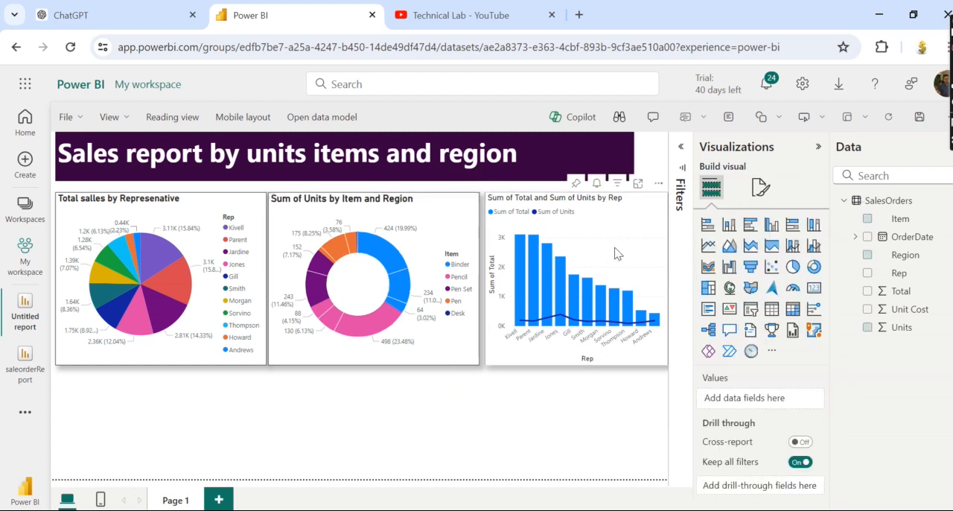
{"action": "left_click", "coordinate": [761, 189]}
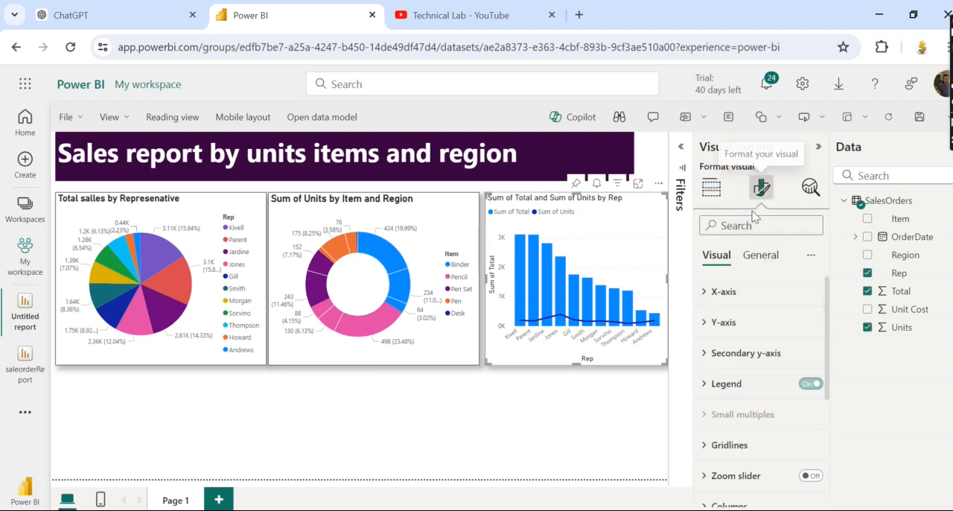
{"action": "left_click", "coordinate": [760, 255]}
{"action": "left_click", "coordinate": [704, 322]}
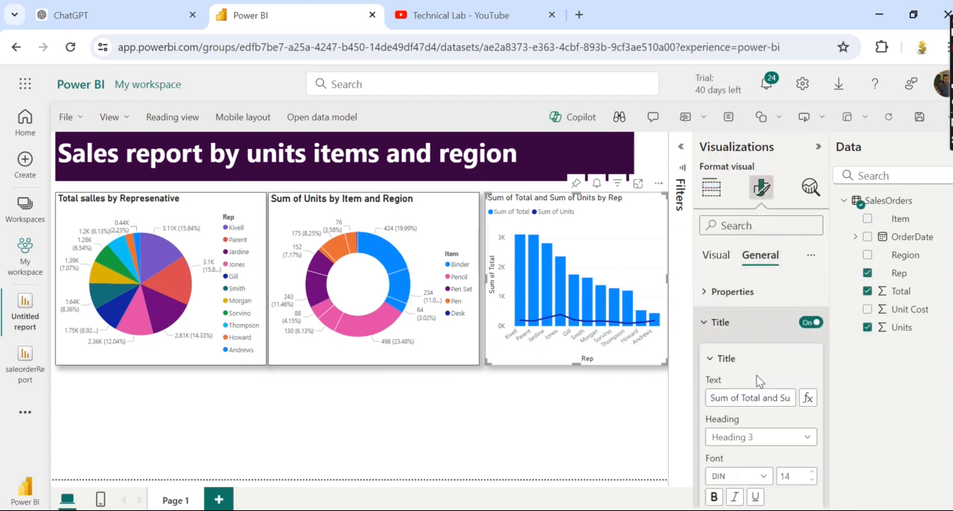
{"action": "left_click", "coordinate": [714, 496]}
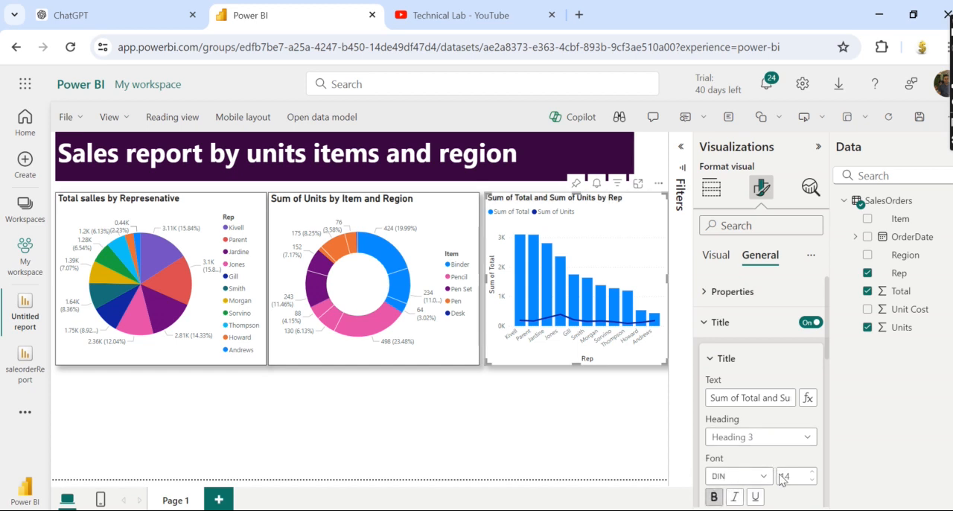
{"action": "left_click", "coordinate": [812, 472]}
{"action": "left_click", "coordinate": [815, 473]}
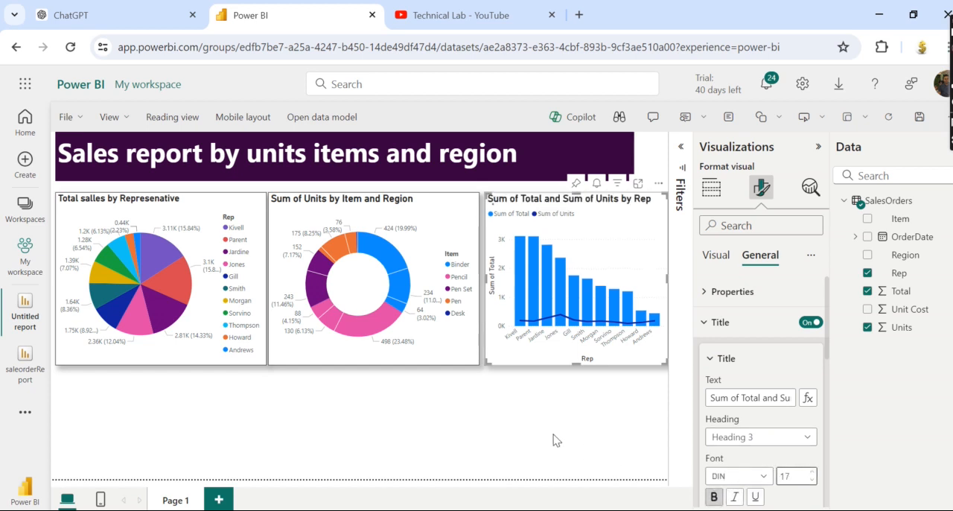
Add an empty clustered column chart to the report page below the pie chart.
{"action": "left_click", "coordinate": [473, 429]}
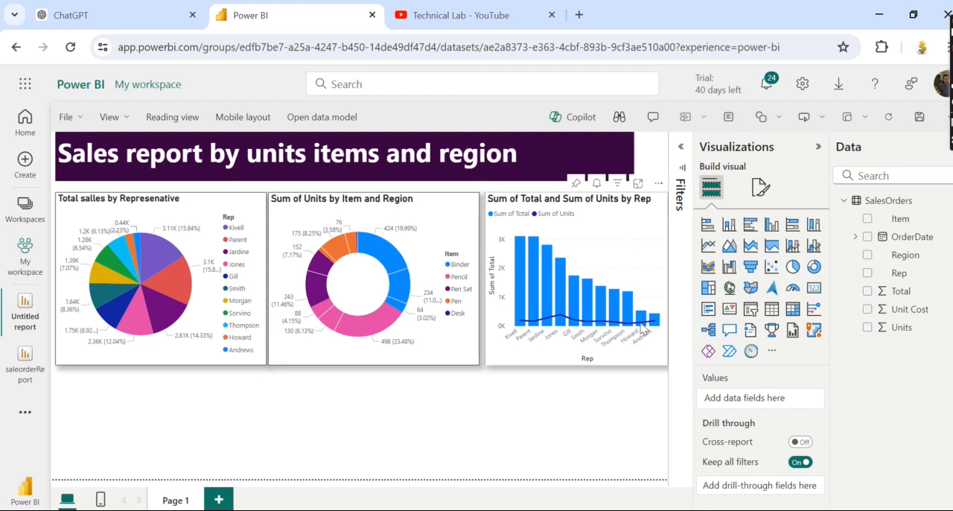
{"action": "left_click", "coordinate": [772, 225]}
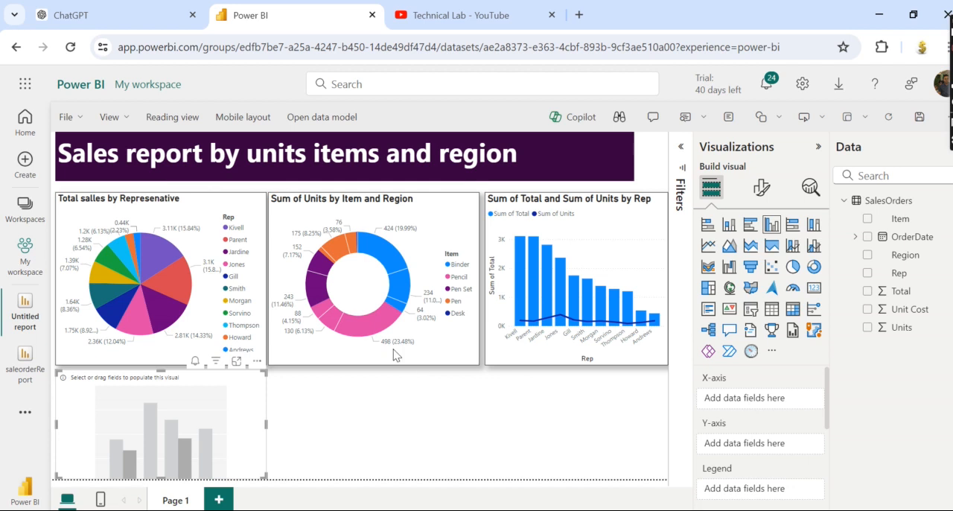
Shift the pie, donut and combo charts up beneath the heading and extend the empty column chart upward to meet the pie chart.
{"action": "left_click", "coordinate": [216, 211]}
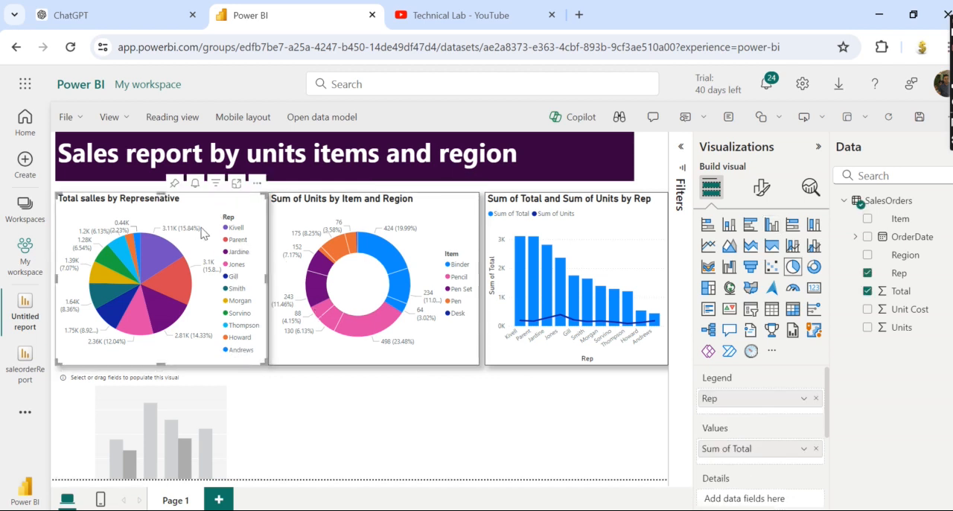
{"action": "key", "text": "Up"}
{"action": "key", "text": "Up"}
{"action": "key", "text": "Up"}
{"action": "key", "text": "Up"}
{"action": "key", "text": "Up"}
{"action": "key", "text": "Up"}
{"action": "key", "text": "Up"}
{"action": "key", "text": "Up"}
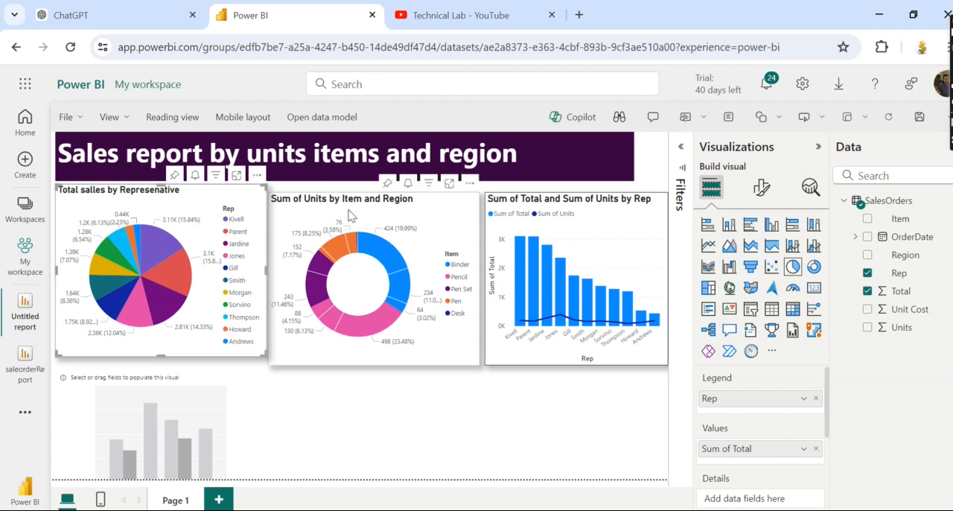
{"action": "left_click_drag", "start_coordinate": [349, 213], "coordinate": [350, 212]}
{"action": "mouse_move", "coordinate": [584, 222]}
{"action": "left_mouse_down"}
{"action": "mouse_move", "coordinate": [585, 210]}
{"action": "mouse_move", "coordinate": [584, 220]}
{"action": "left_mouse_up"}
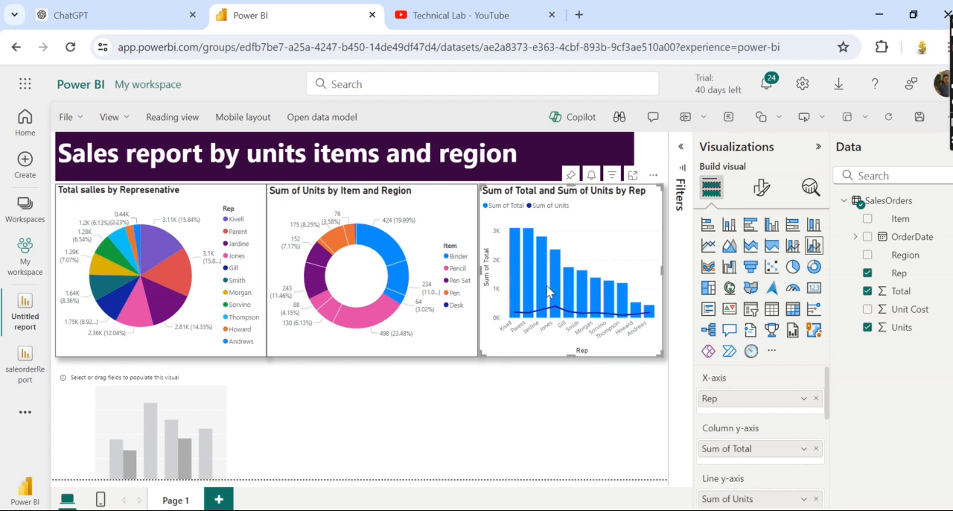
{"action": "left_click", "coordinate": [142, 409]}
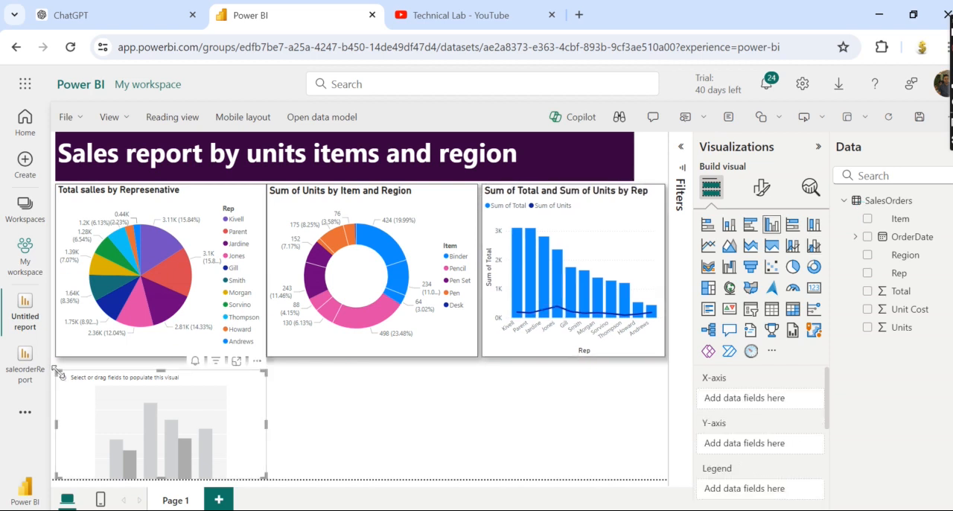
{"action": "left_click_drag", "start_coordinate": [58, 372], "coordinate": [58, 360]}
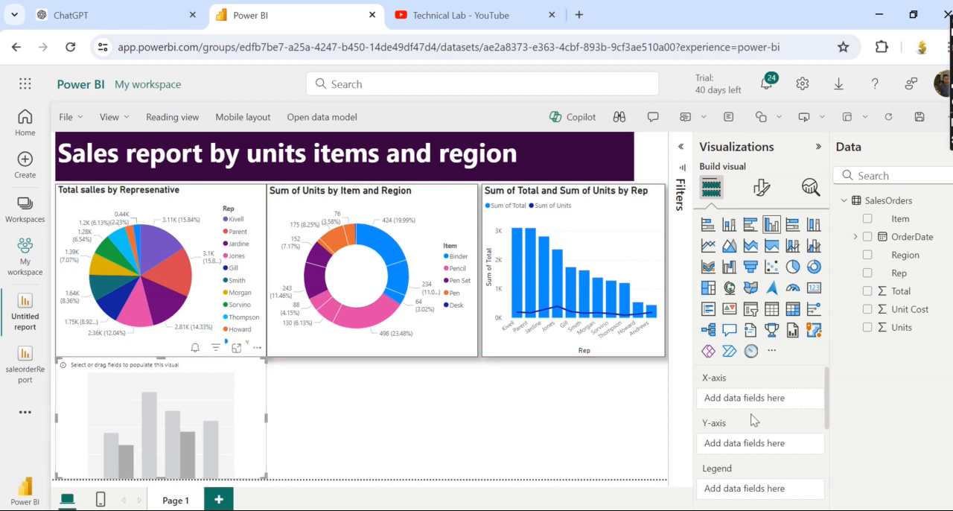
Use the Total field as the column chart's y-axis and the Item field as its x-axis.
{"action": "scroll", "coordinate": [828, 424], "scroll_direction": "down", "scroll_amount": 2}
{"action": "scroll", "coordinate": [827, 414], "scroll_direction": "up", "scroll_amount": 2}
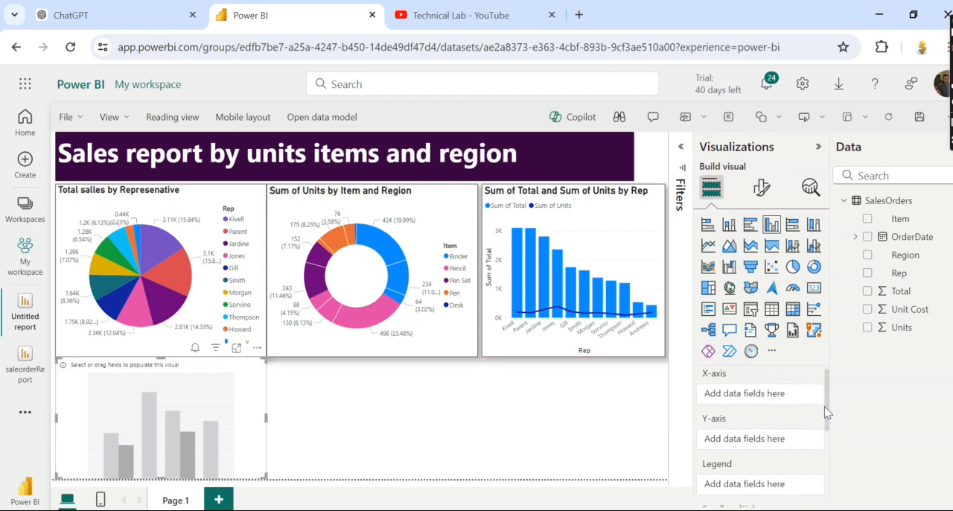
{"action": "left_click", "coordinate": [902, 328]}
{"action": "left_click_drag", "start_coordinate": [901, 292], "coordinate": [741, 447]}
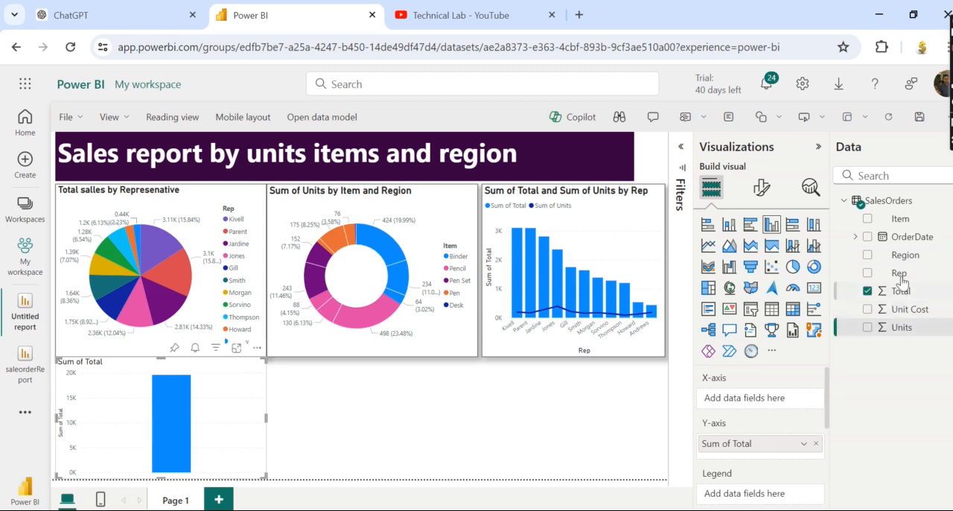
{"action": "left_click_drag", "start_coordinate": [901, 219], "coordinate": [760, 401]}
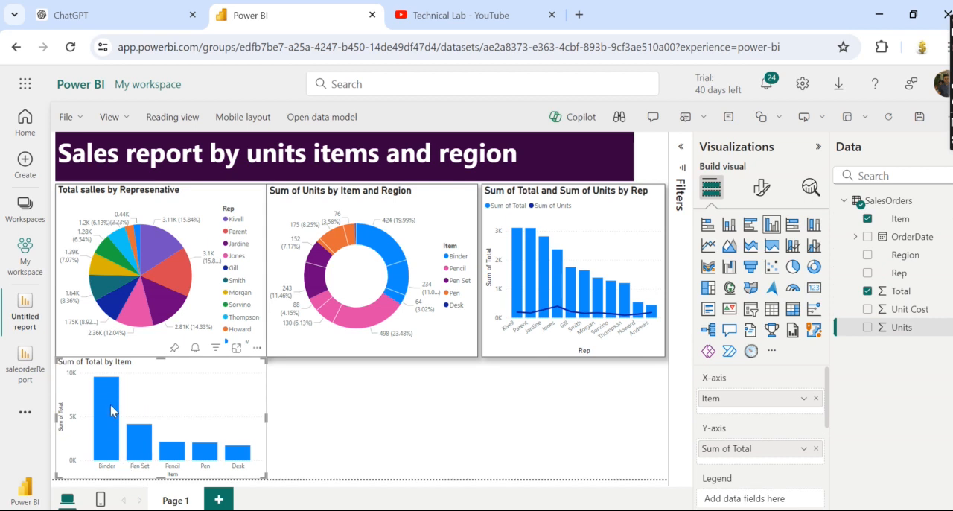
Assign the Region field as the column chart's legend.
{"action": "mouse_move", "coordinate": [109, 392]}
{"action": "scroll", "coordinate": [827, 417], "scroll_direction": "down", "scroll_amount": 2}
{"action": "left_click_drag", "start_coordinate": [899, 256], "coordinate": [764, 458]}
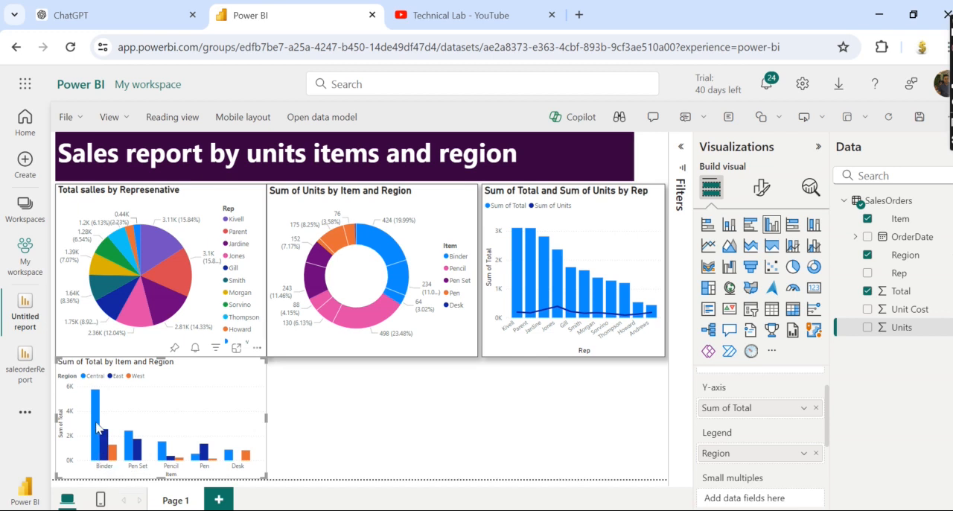
Inspect the sales totals by item and region in the column chart and expand the chart to focus mode.
{"action": "mouse_move", "coordinate": [96, 417]}
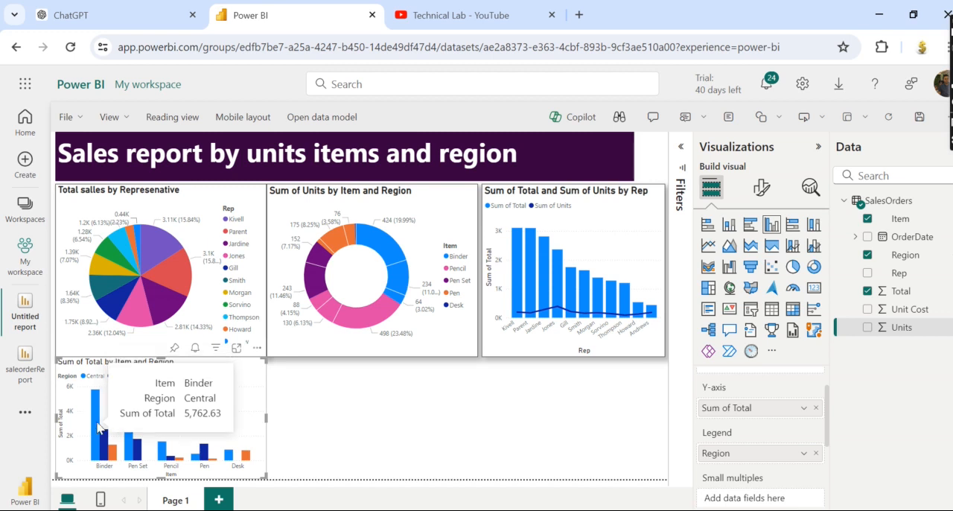
{"action": "mouse_move", "coordinate": [114, 456]}
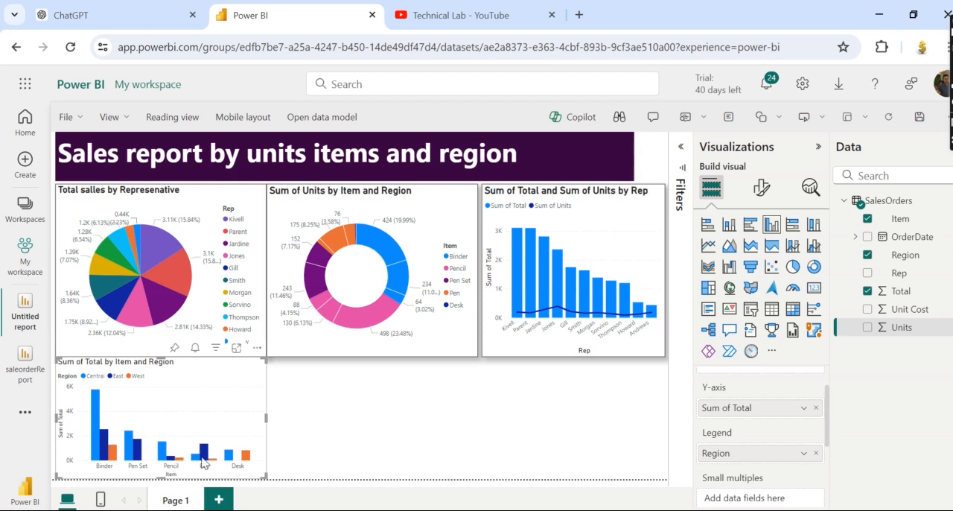
{"action": "mouse_move", "coordinate": [215, 467]}
{"action": "left_click", "coordinate": [237, 349]}
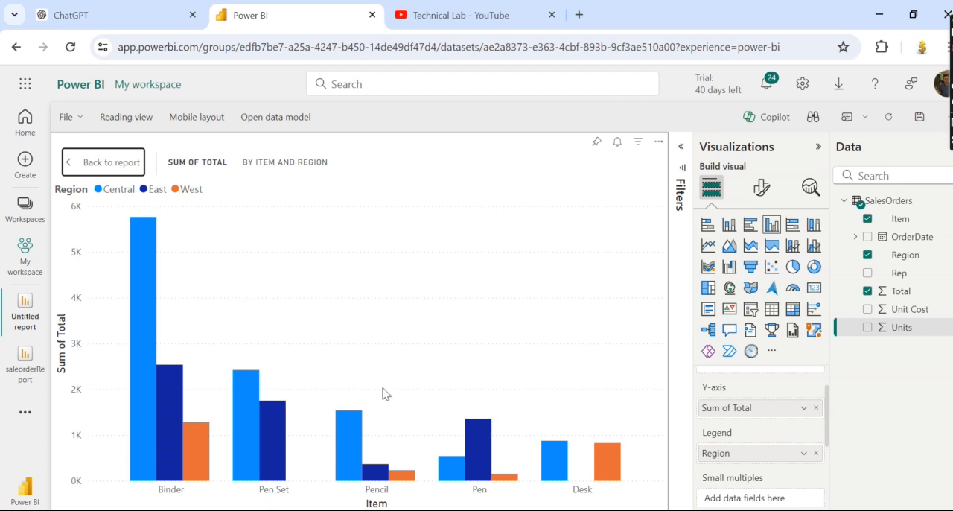
Add the Units field to the column chart's tooltips.
{"action": "scroll", "coordinate": [825, 378], "scroll_direction": "up", "scroll_amount": 1}
{"action": "scroll", "coordinate": [825, 402], "scroll_direction": "down", "scroll_amount": 3}
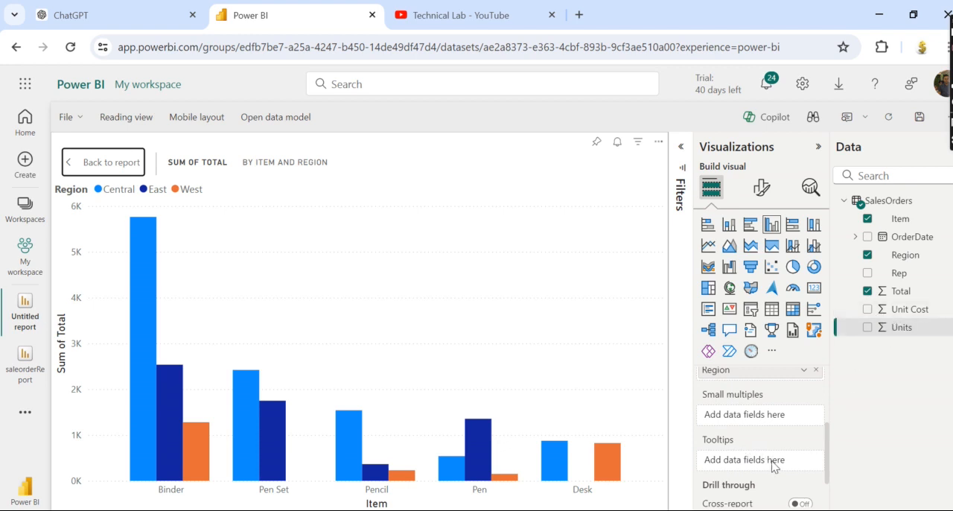
{"action": "left_click_drag", "start_coordinate": [898, 327], "coordinate": [773, 457]}
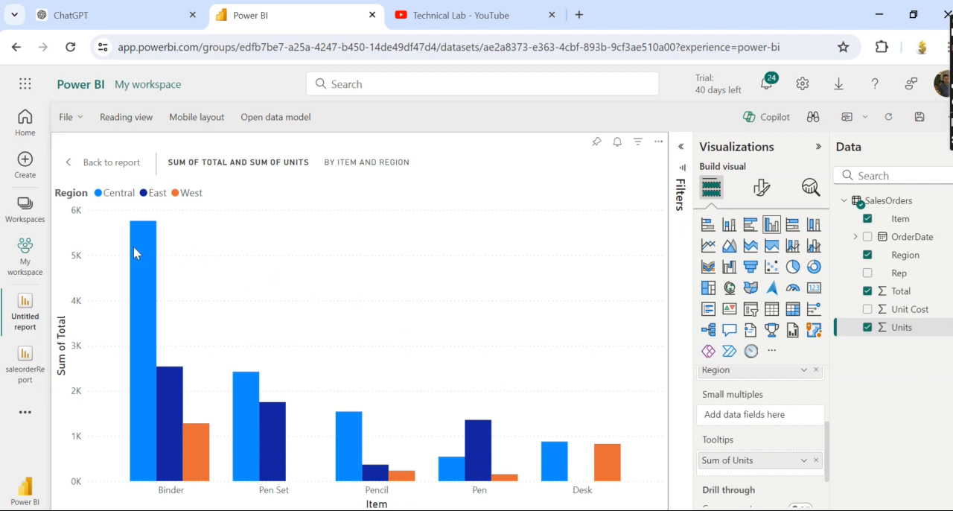
Examine the totals and units in the columns' tooltips, highlighting the Central Binder column and clearing that selection.
{"action": "mouse_move", "coordinate": [135, 252]}
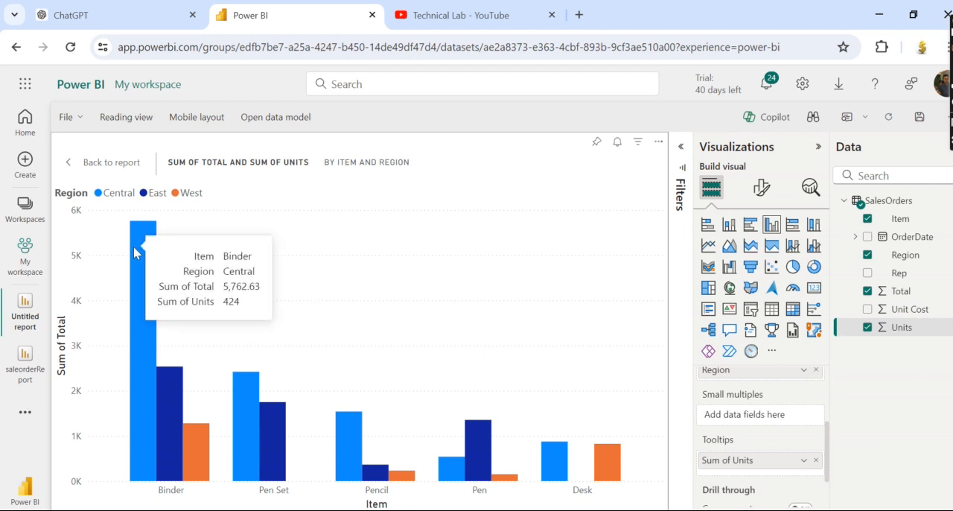
{"action": "left_click", "coordinate": [134, 253]}
{"action": "right_click", "coordinate": [193, 246]}
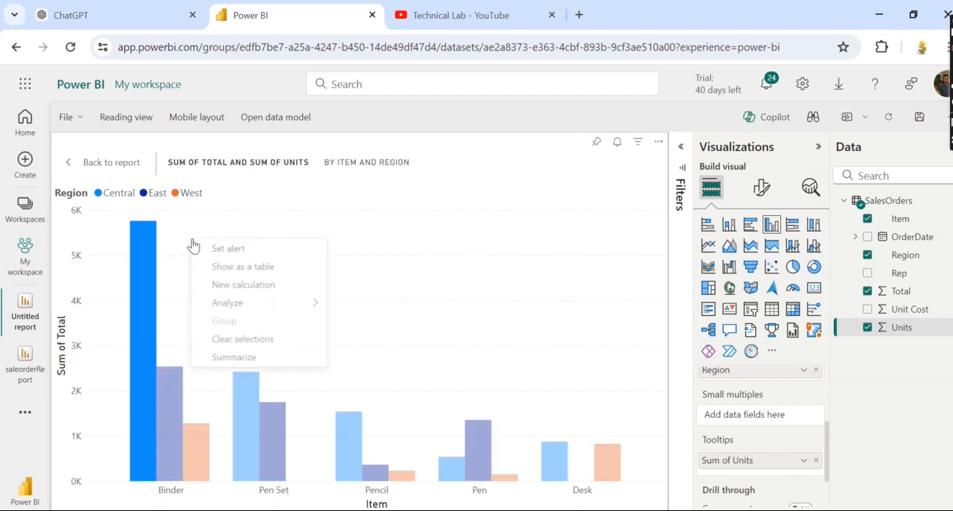
{"action": "left_click", "coordinate": [241, 339]}
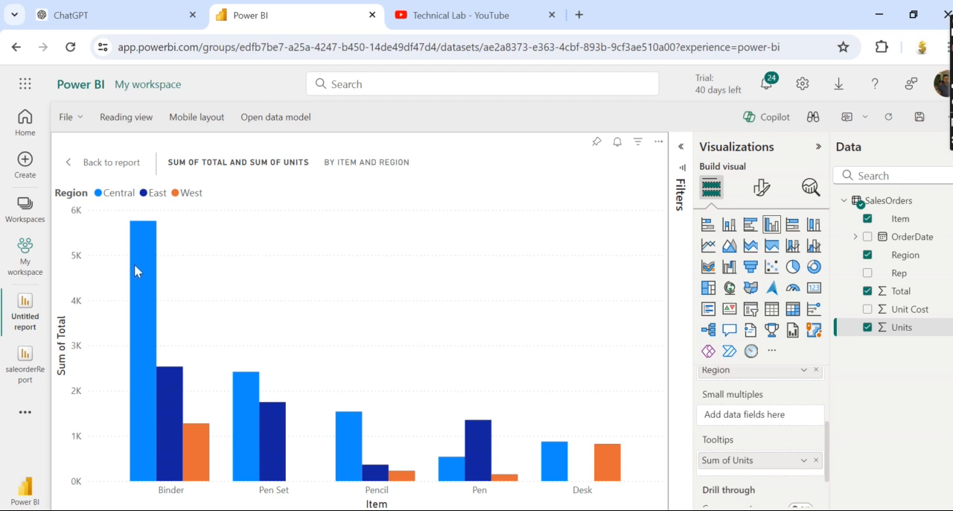
{"action": "mouse_move", "coordinate": [353, 437]}
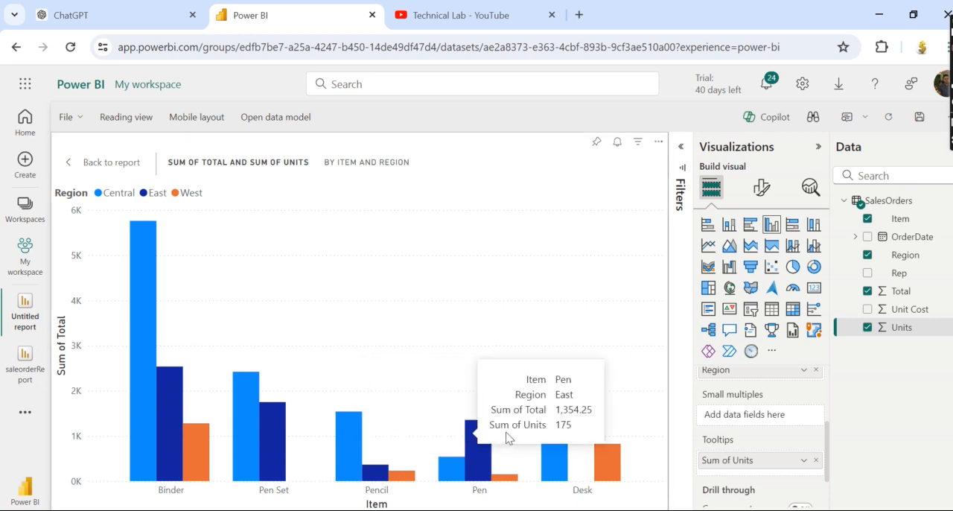
{"action": "mouse_move", "coordinate": [564, 455]}
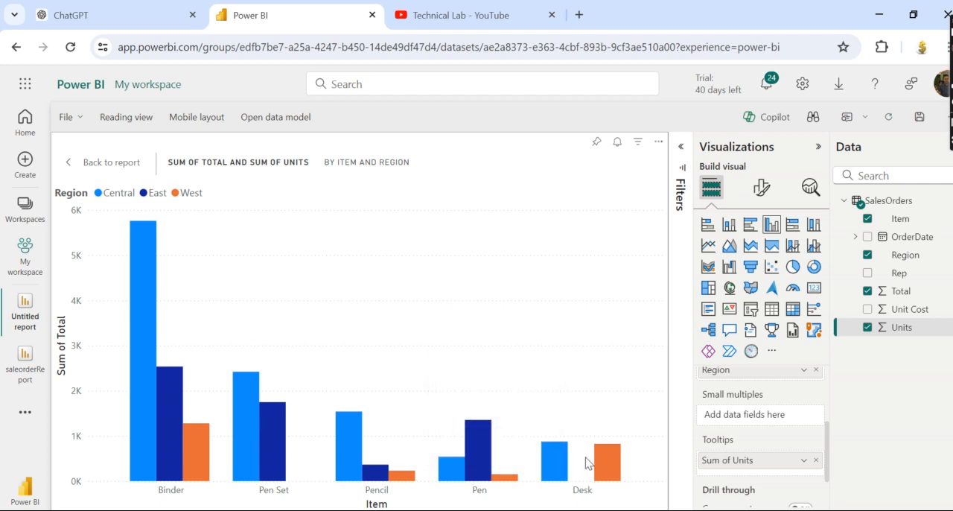
Leave the column chart's focus mode and turn on its visual border.
{"action": "mouse_move", "coordinate": [612, 460]}
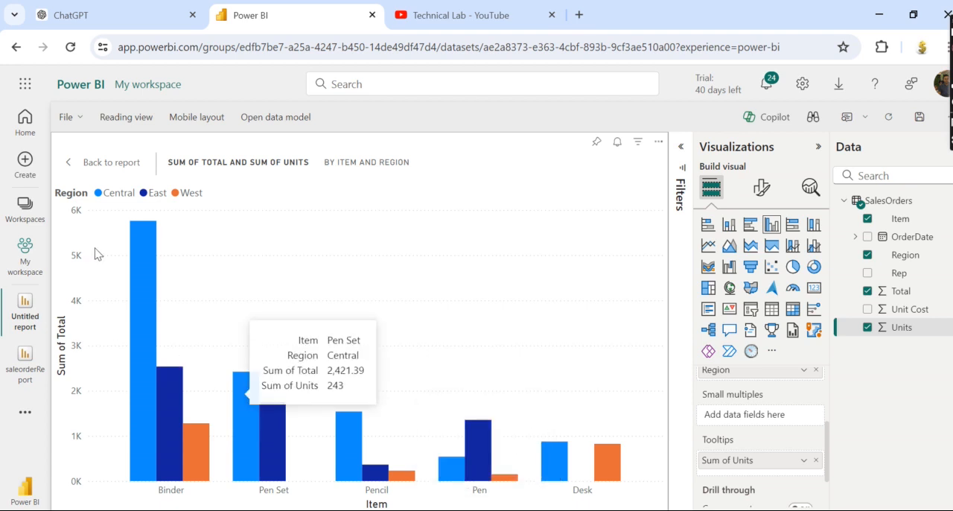
{"action": "left_click", "coordinate": [119, 162]}
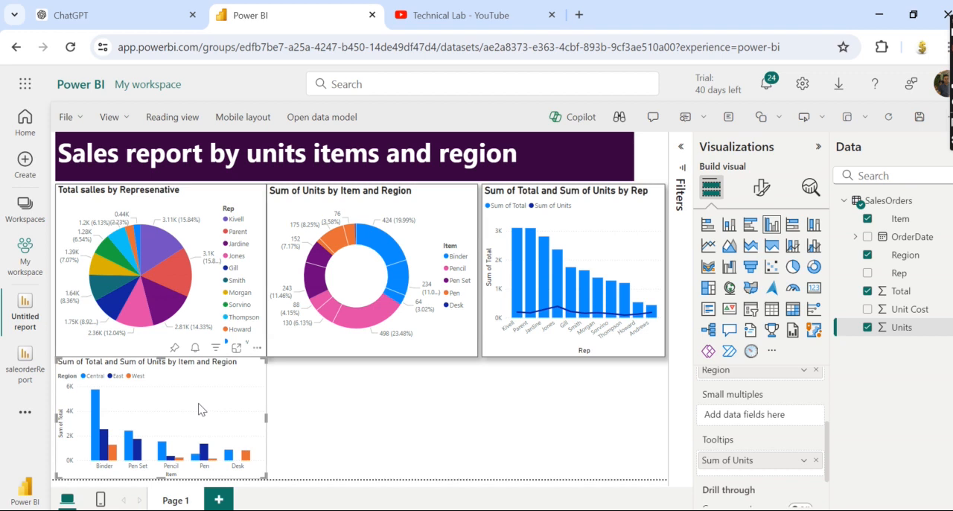
{"action": "left_click", "coordinate": [761, 187]}
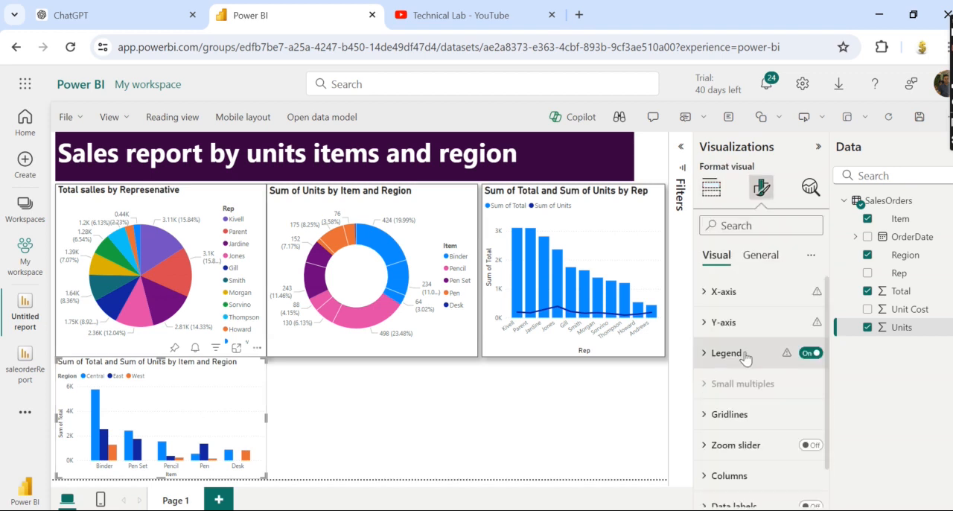
{"action": "left_click", "coordinate": [760, 258]}
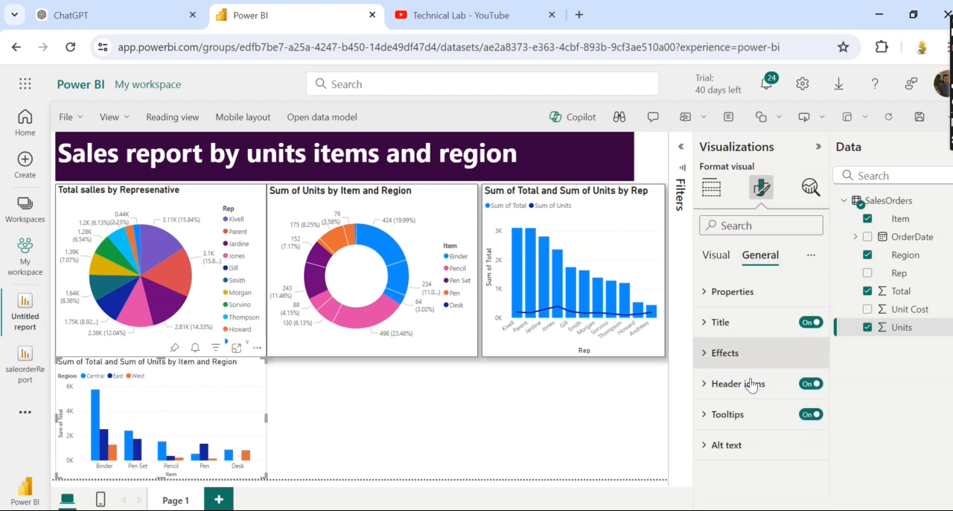
{"action": "scroll", "coordinate": [816, 435], "scroll_direction": "down", "scroll_amount": 3}
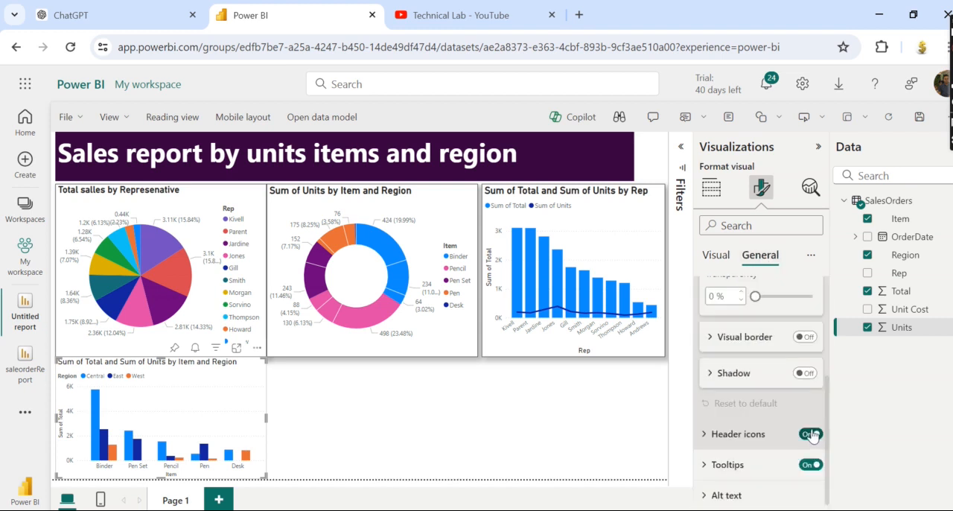
{"action": "left_click", "coordinate": [805, 336]}
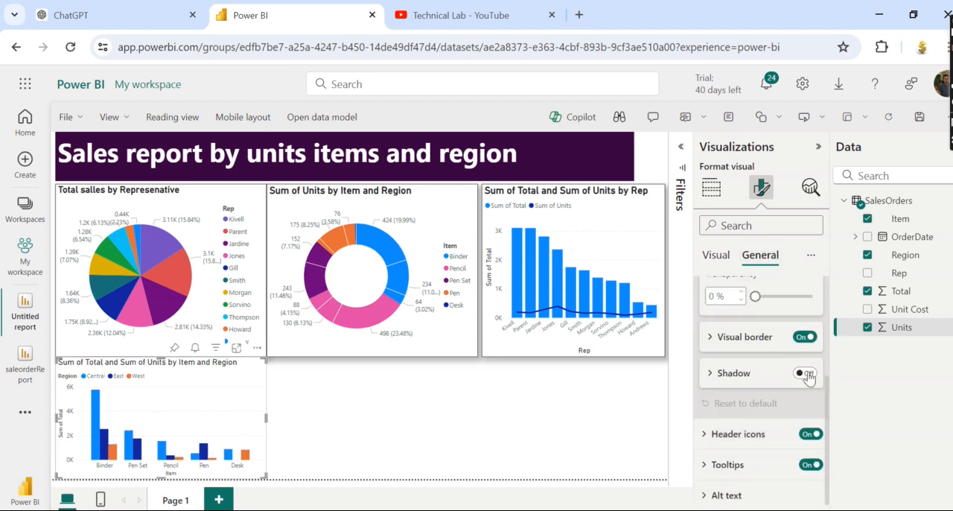
{"action": "left_click", "coordinate": [628, 387]}
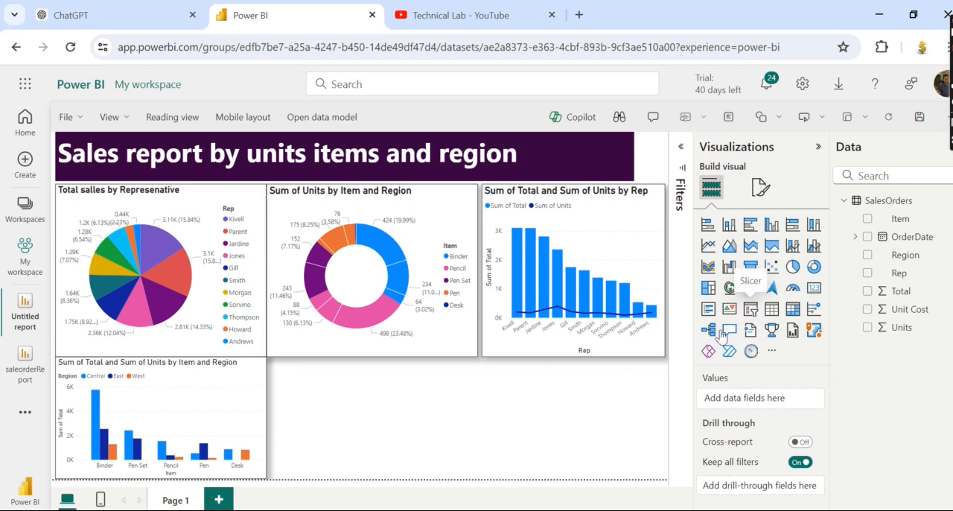
Add a slicer for the Item field in the empty area below the combo chart, reducing its height to leave a gap.
{"action": "left_click", "coordinate": [751, 308]}
{"action": "left_click_drag", "start_coordinate": [404, 415], "coordinate": [579, 397]}
{"action": "left_click_drag", "start_coordinate": [444, 397], "coordinate": [587, 418]}
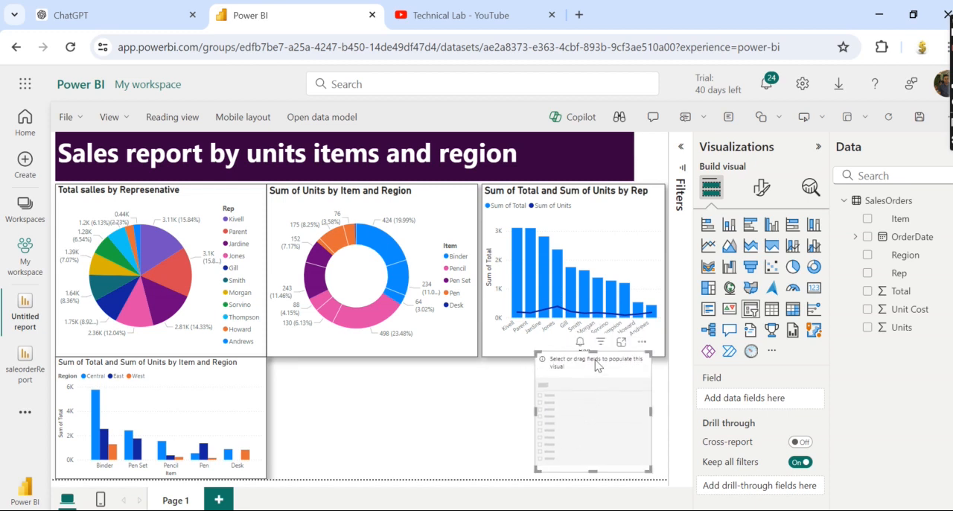
{"action": "left_click_drag", "start_coordinate": [594, 354], "coordinate": [593, 377]}
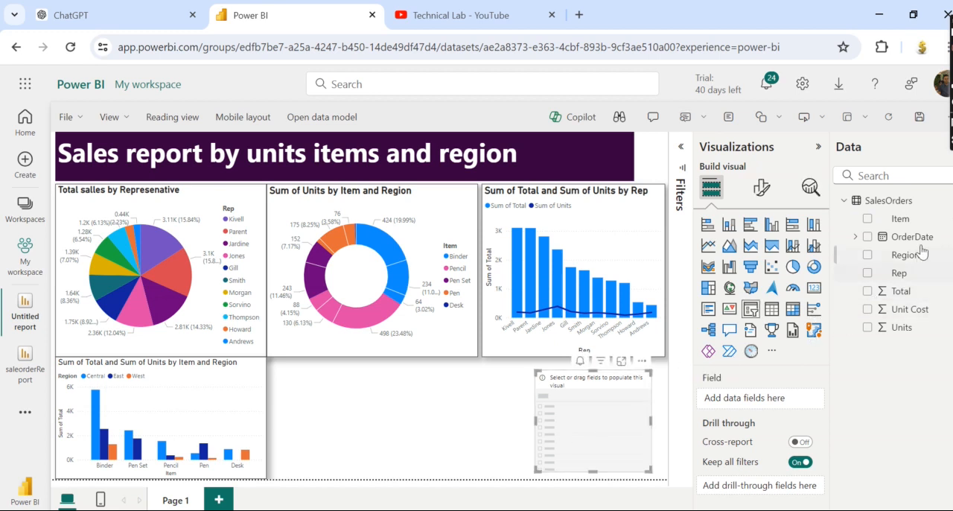
{"action": "left_click", "coordinate": [868, 219]}
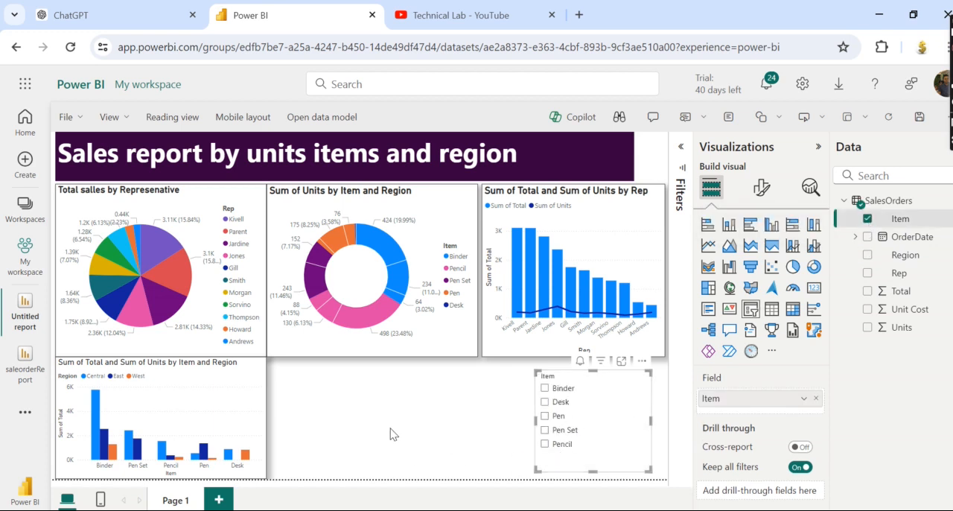
Test the Item slicer with Pen, highlight the Central slice in the donut chart, and clear both selections.
{"action": "left_click", "coordinate": [546, 417]}
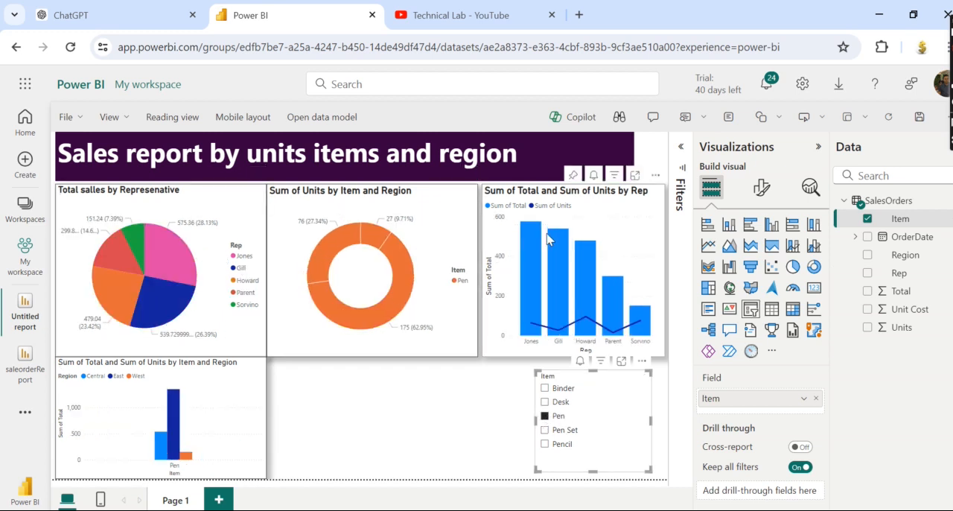
{"action": "mouse_move", "coordinate": [399, 272]}
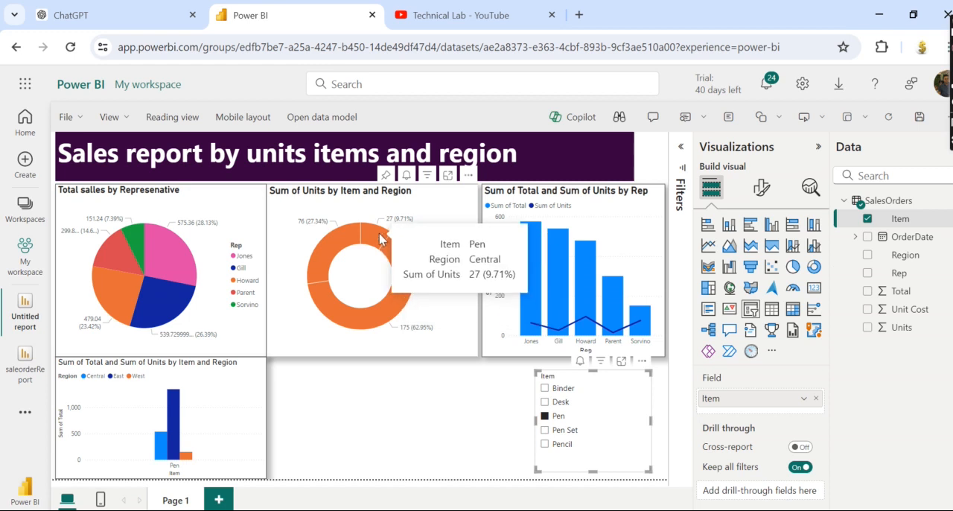
{"action": "left_click", "coordinate": [354, 245]}
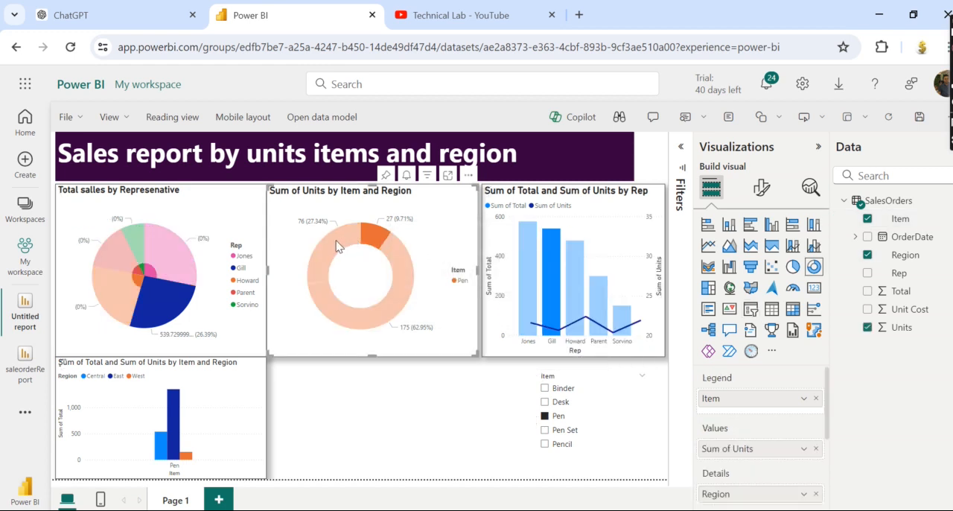
{"action": "right_click", "coordinate": [437, 301]}
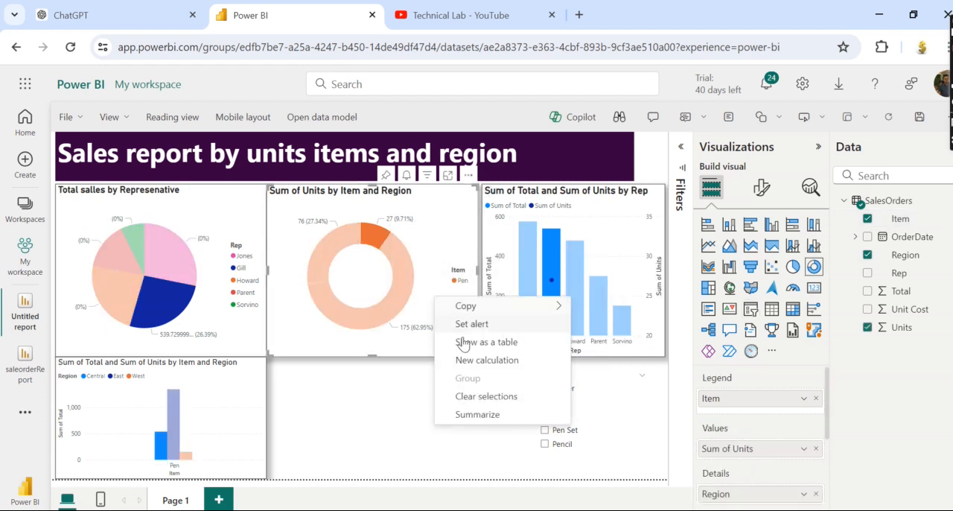
{"action": "left_click", "coordinate": [484, 396]}
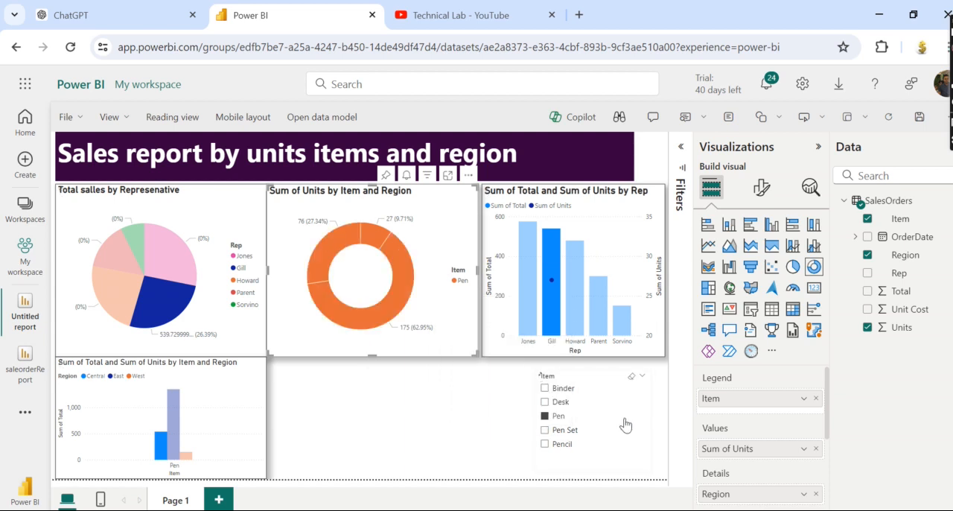
{"action": "left_click", "coordinate": [557, 418]}
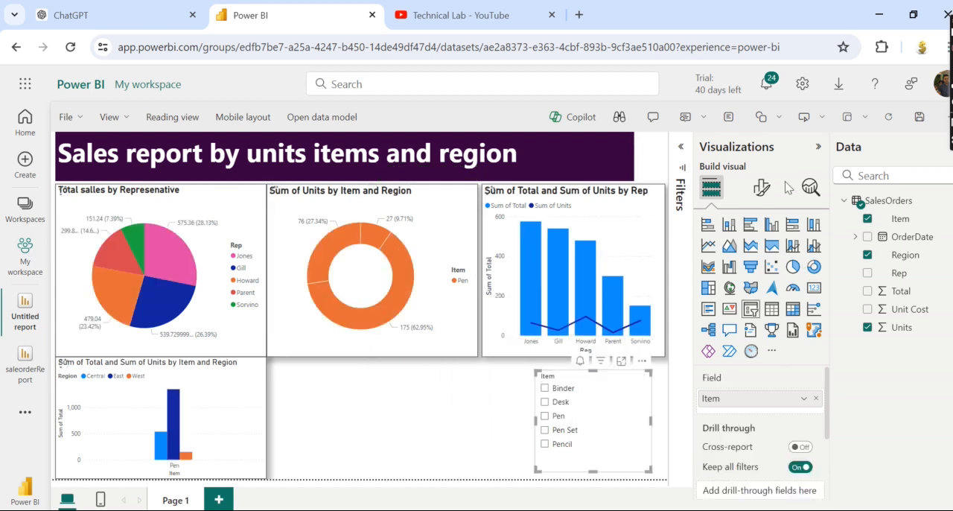
Turn on the visual border and shadow for the Item slicer.
{"action": "left_click", "coordinate": [762, 189]}
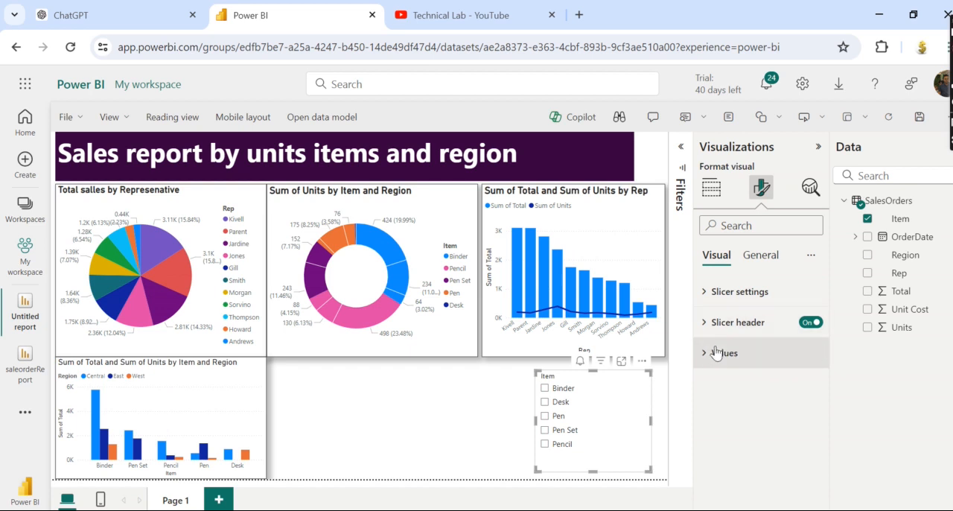
{"action": "left_click", "coordinate": [760, 255]}
{"action": "left_click", "coordinate": [715, 354]}
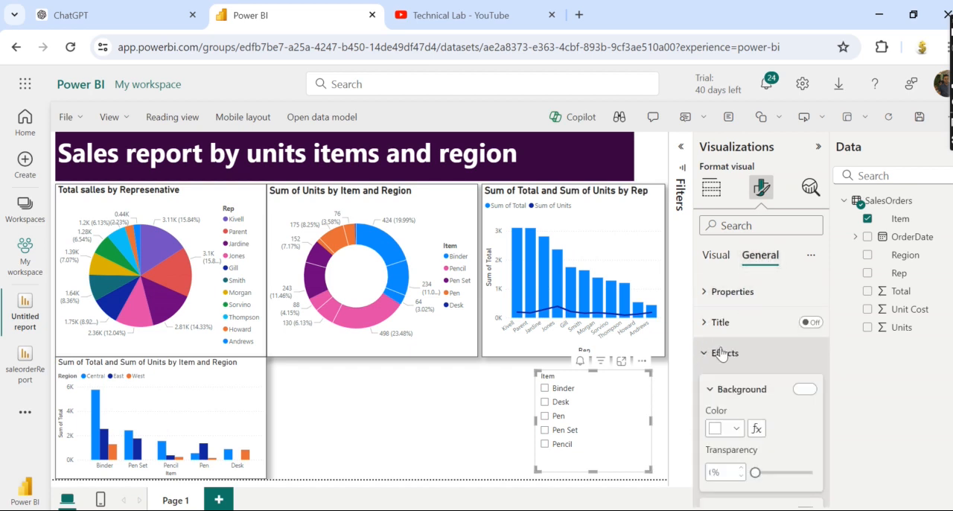
{"action": "scroll", "coordinate": [829, 391], "scroll_direction": "down", "scroll_amount": 1}
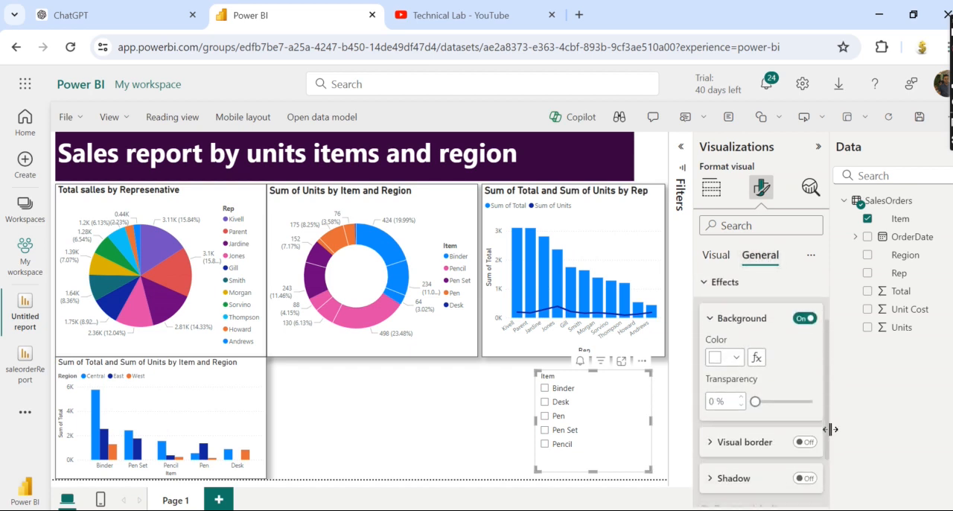
{"action": "left_click", "coordinate": [807, 438]}
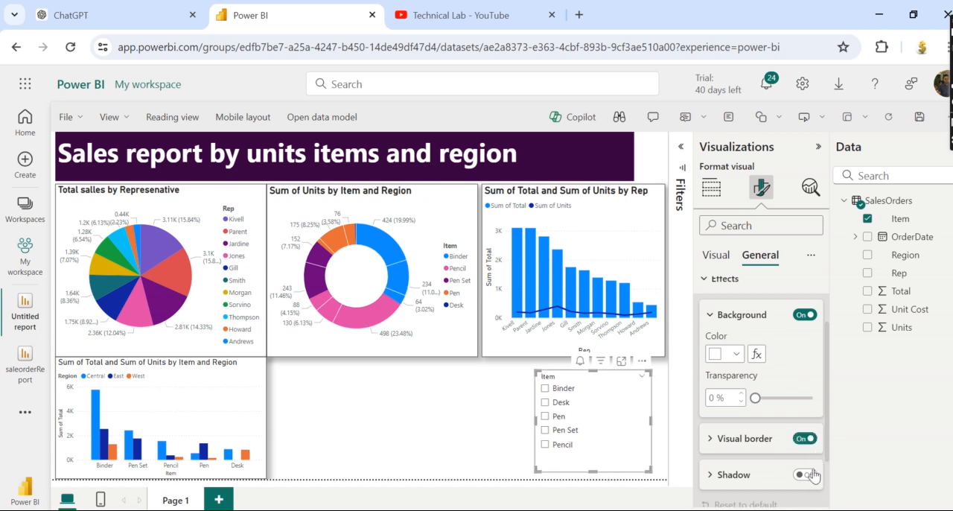
Add a card showing the sum of Total beside the column chart and filter the report to Binder.
{"action": "left_click", "coordinate": [451, 430]}
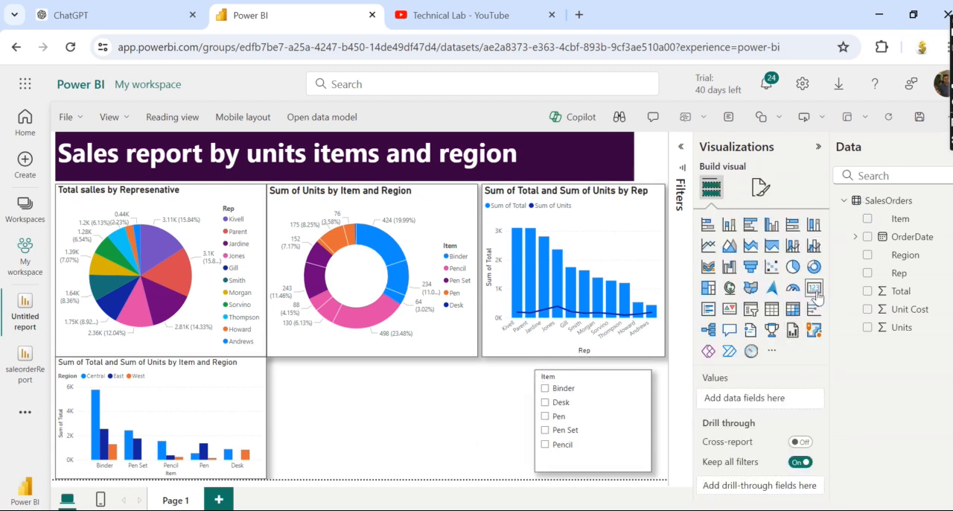
{"action": "left_click", "coordinate": [815, 290]}
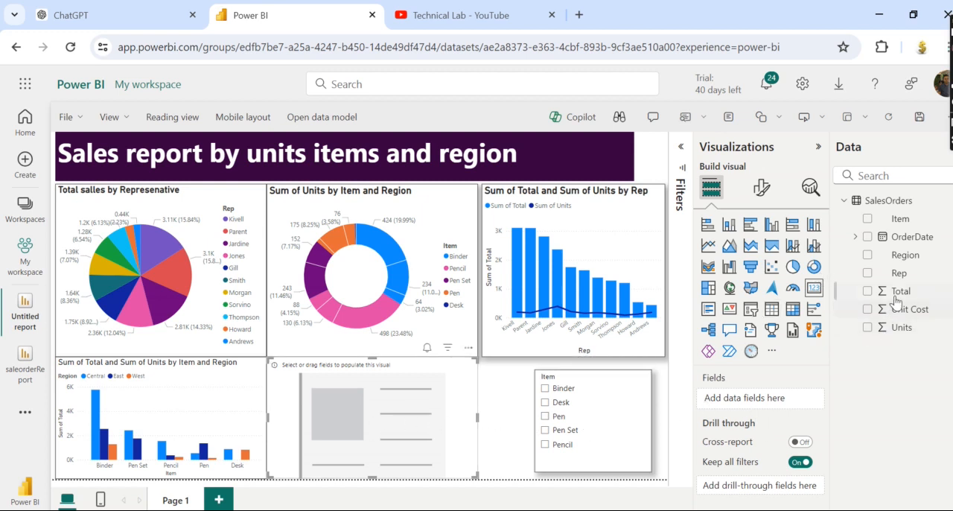
{"action": "left_click_drag", "start_coordinate": [895, 295], "coordinate": [441, 419]}
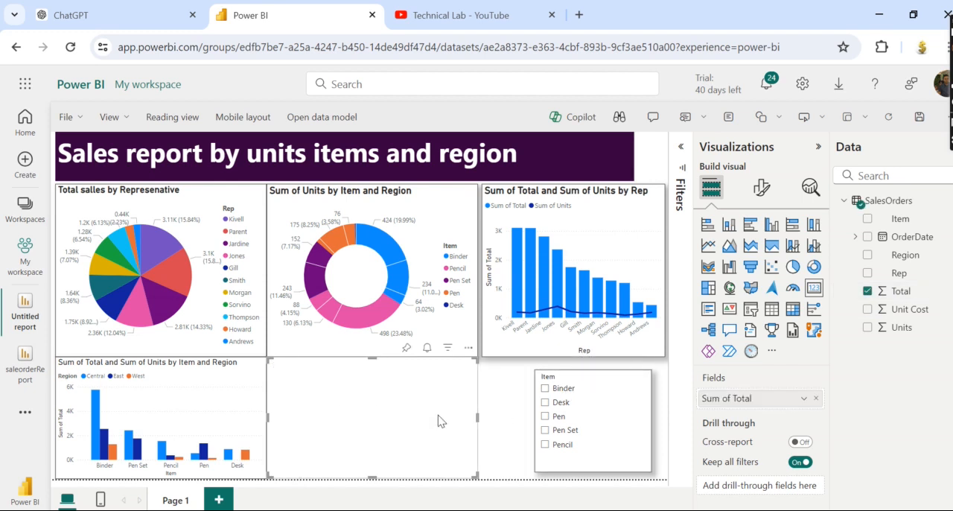
{"action": "left_click", "coordinate": [548, 393]}
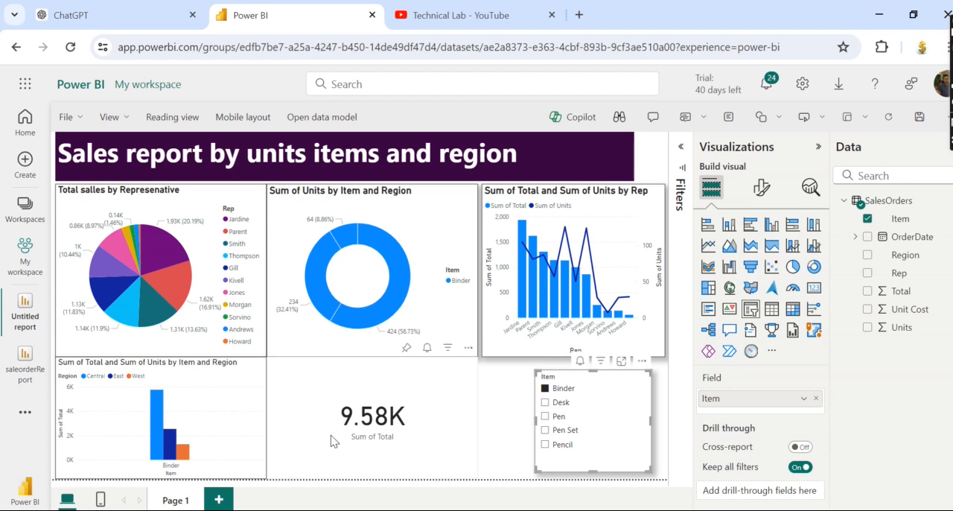
Narrow the Total card slightly and turn on its shadow and visual border.
{"action": "left_click", "coordinate": [436, 421]}
{"action": "left_click_drag", "start_coordinate": [477, 416], "coordinate": [452, 417]}
{"action": "left_click", "coordinate": [762, 189]}
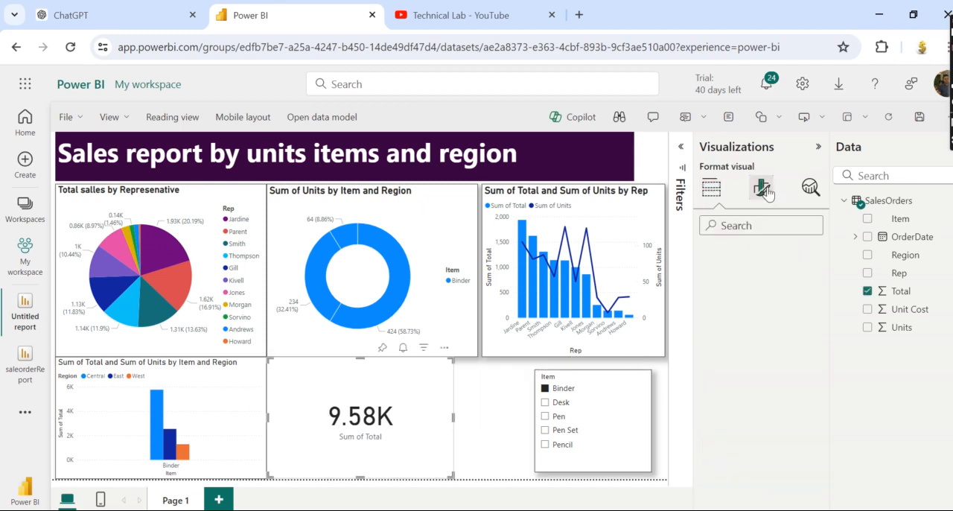
{"action": "left_click", "coordinate": [760, 254]}
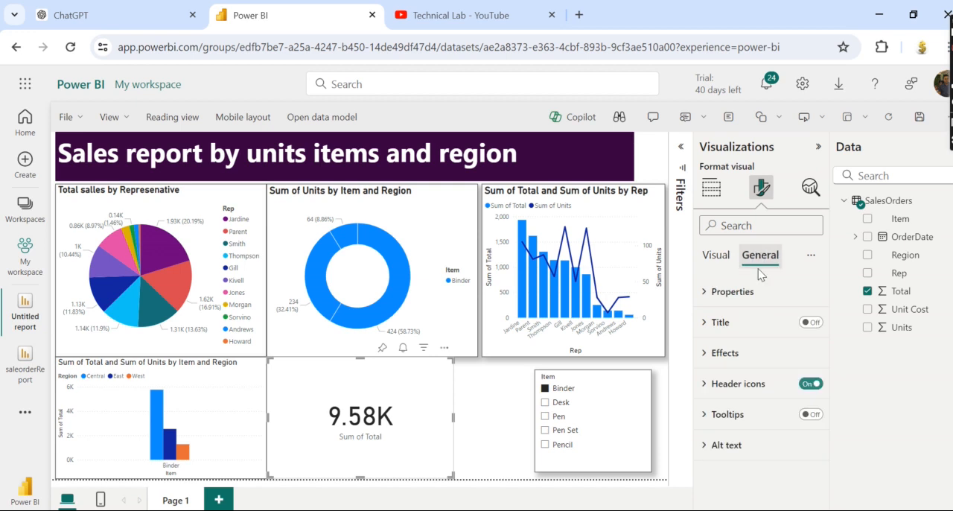
{"action": "left_click", "coordinate": [721, 361]}
{"action": "scroll", "coordinate": [785, 415], "scroll_direction": "down", "scroll_amount": 2}
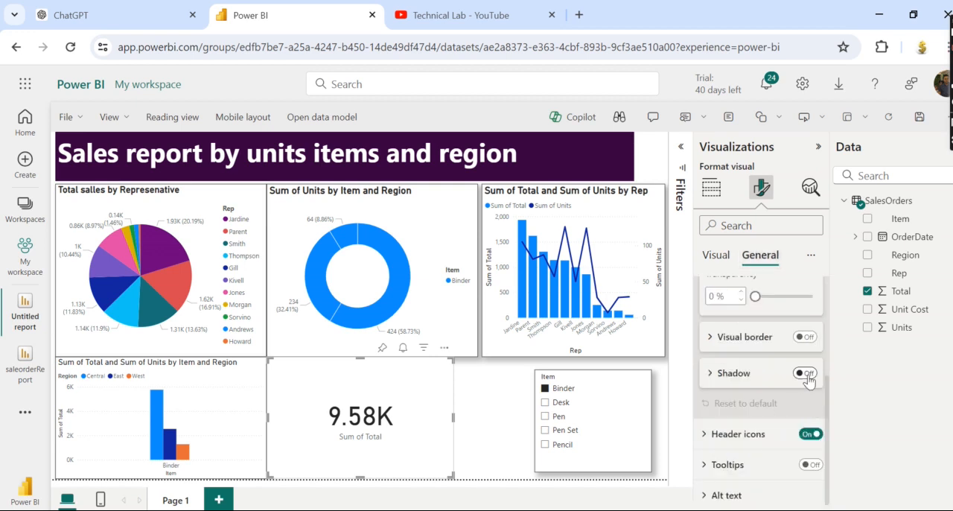
{"action": "left_click", "coordinate": [806, 373]}
{"action": "left_click", "coordinate": [805, 336]}
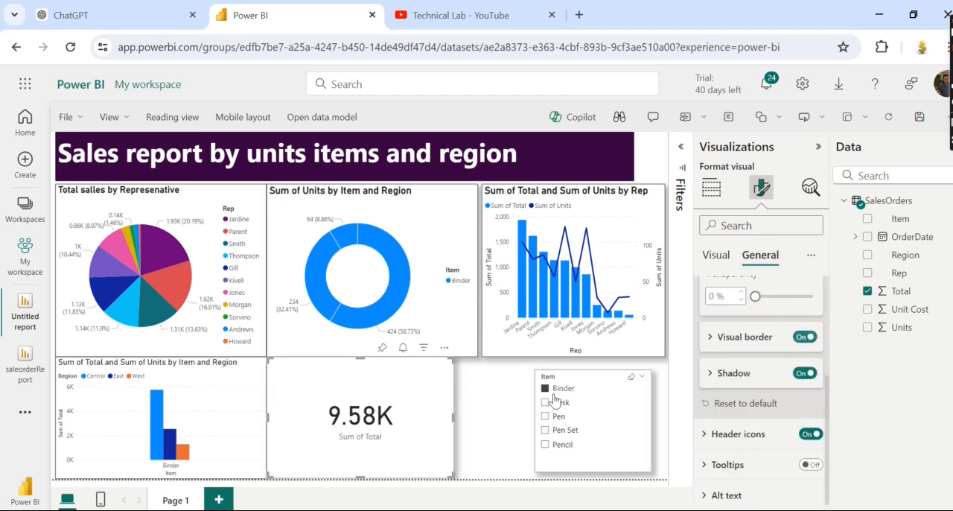
{"action": "left_click", "coordinate": [505, 406]}
Shift the Item slicer slightly right and narrow the Total card further to widen the gap between them.
{"action": "left_click", "coordinate": [618, 414]}
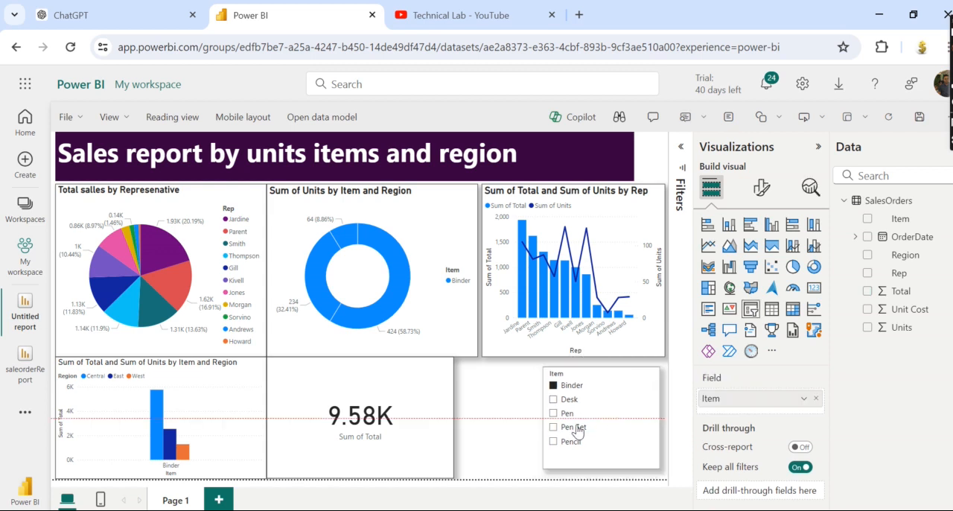
{"action": "left_click", "coordinate": [436, 426]}
{"action": "left_click_drag", "start_coordinate": [451, 421], "coordinate": [415, 423]}
{"action": "left_click", "coordinate": [469, 424]}
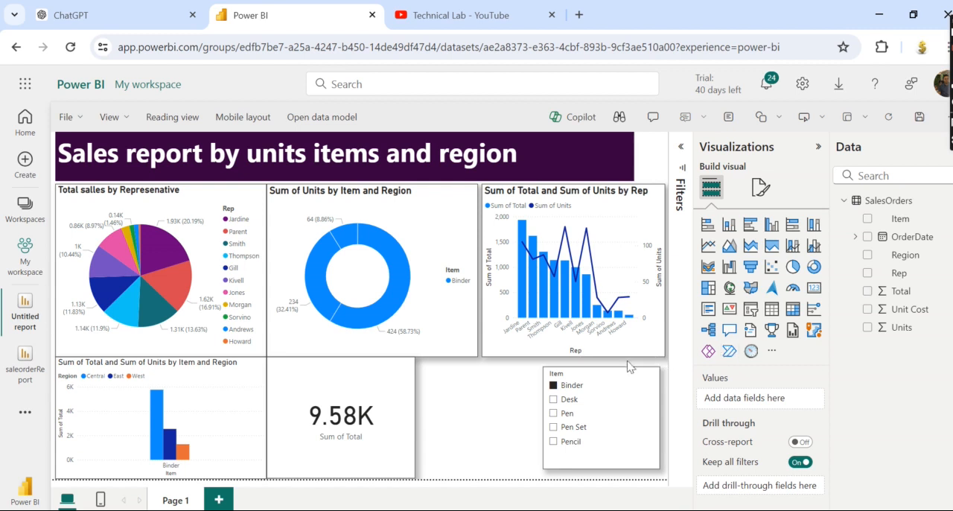
Add a slicer for the Rep field between the Total card and the Item slicer and shrink it to fit the gap.
{"action": "left_click", "coordinate": [751, 308]}
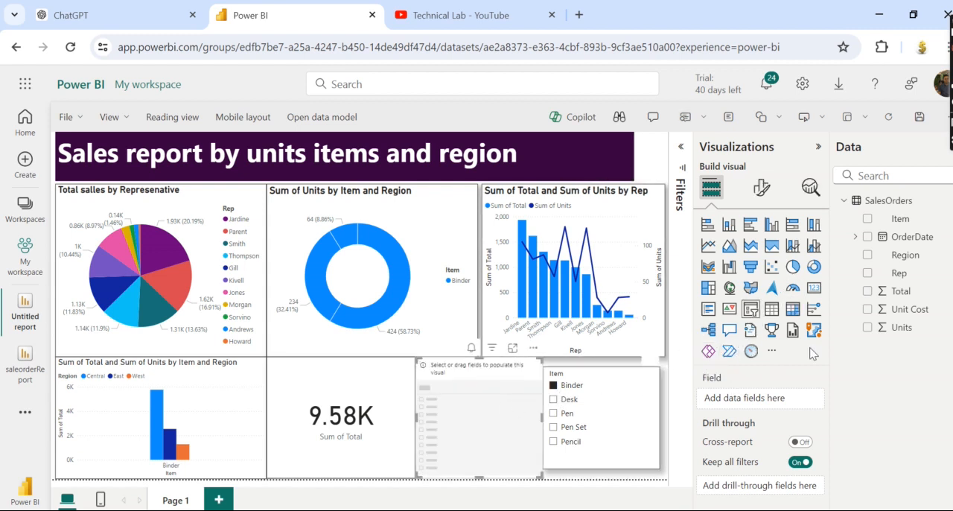
{"action": "left_click_drag", "start_coordinate": [901, 274], "coordinate": [472, 437]}
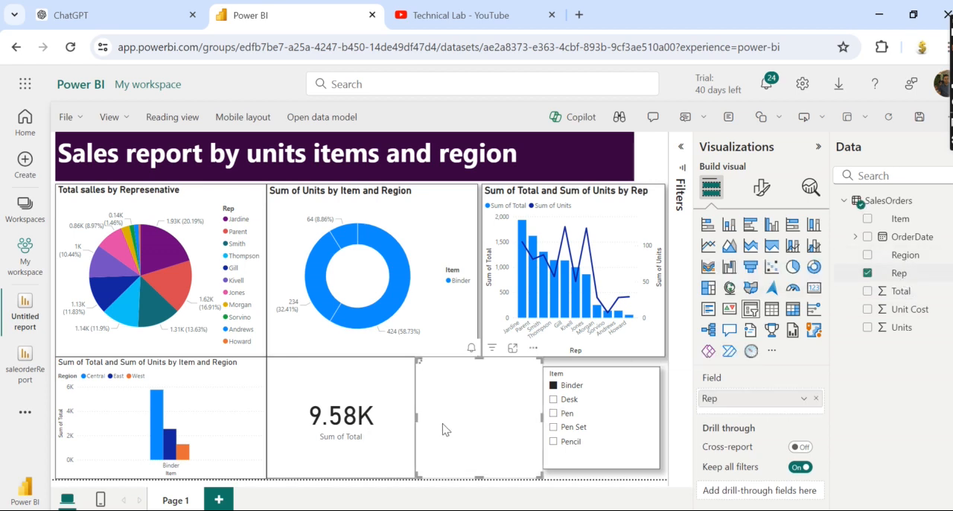
{"action": "left_click_drag", "start_coordinate": [414, 417], "coordinate": [426, 417]}
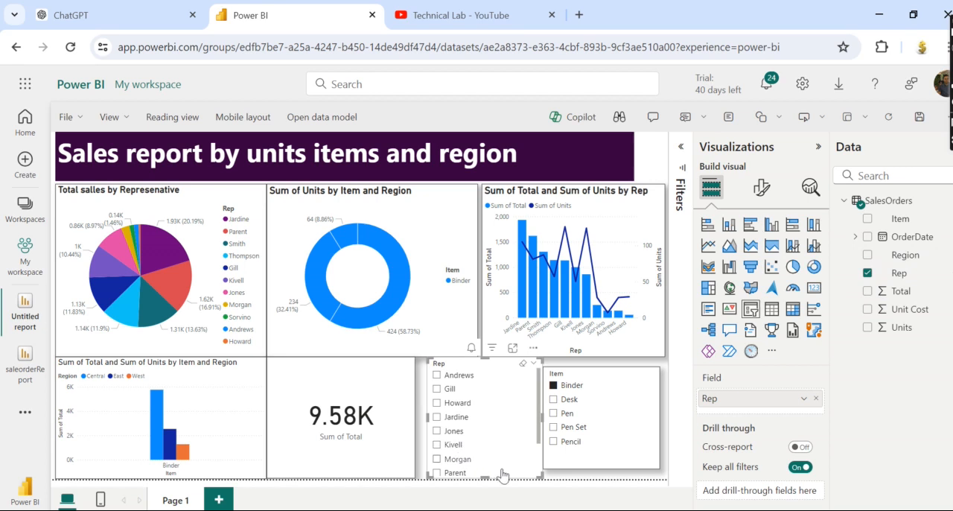
{"action": "left_click_drag", "start_coordinate": [532, 476], "coordinate": [521, 466]}
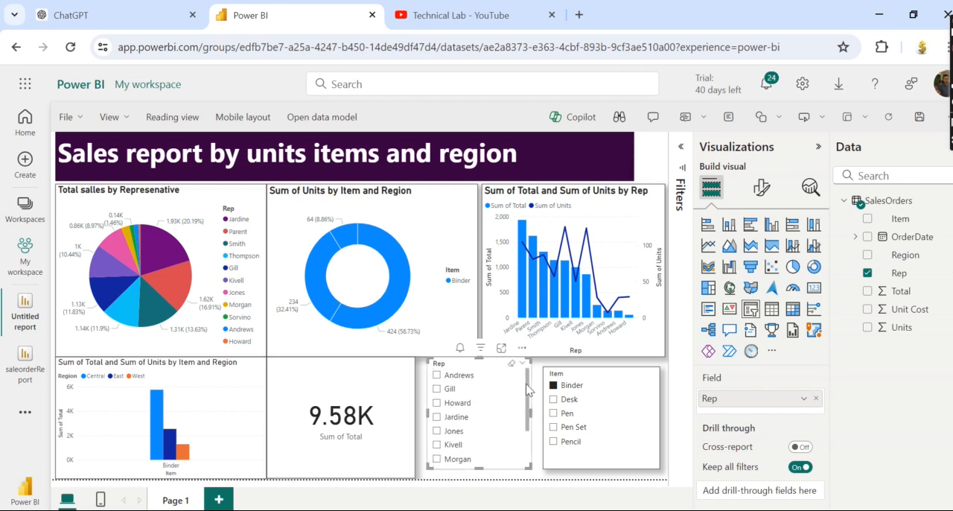
Enable search in the Rep slicer and turn on its visual border and shadow.
{"action": "left_click", "coordinate": [521, 350]}
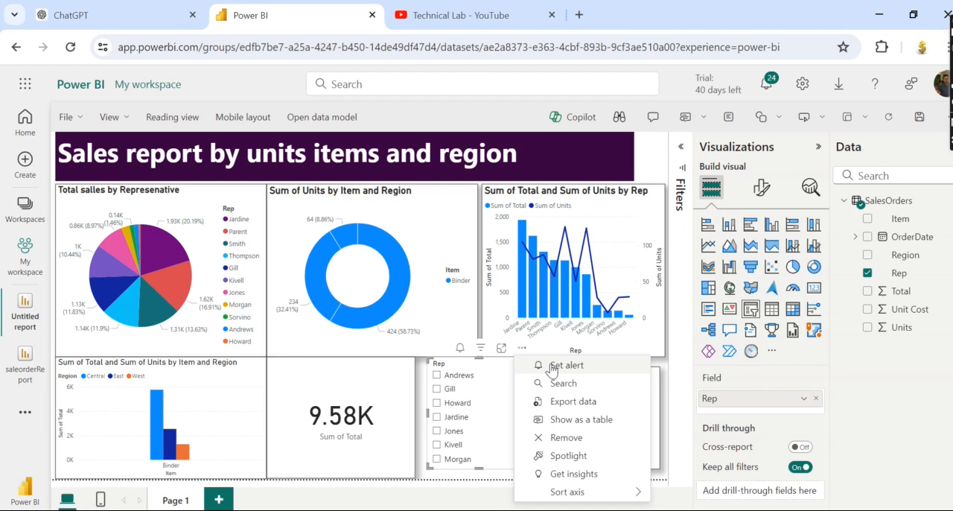
{"action": "left_click", "coordinate": [564, 384]}
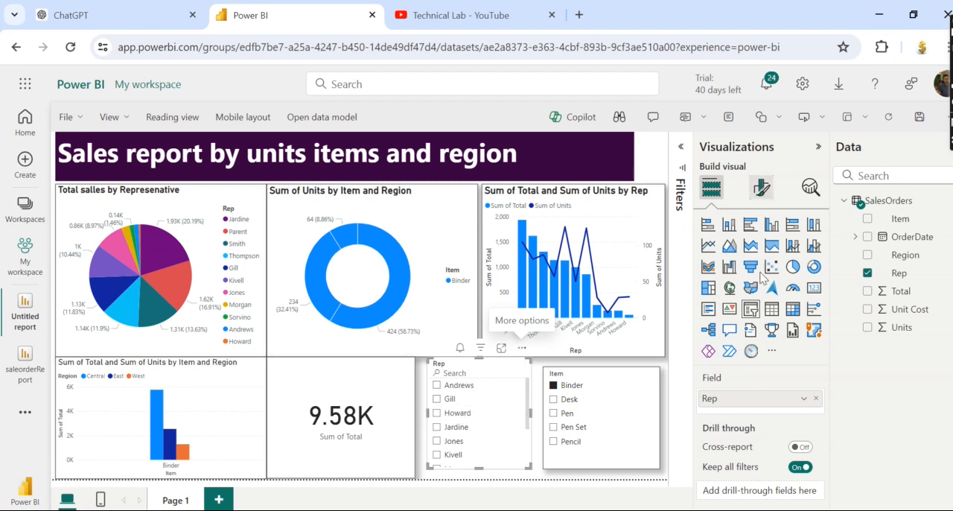
{"action": "left_click", "coordinate": [761, 187]}
{"action": "left_click", "coordinate": [760, 254]}
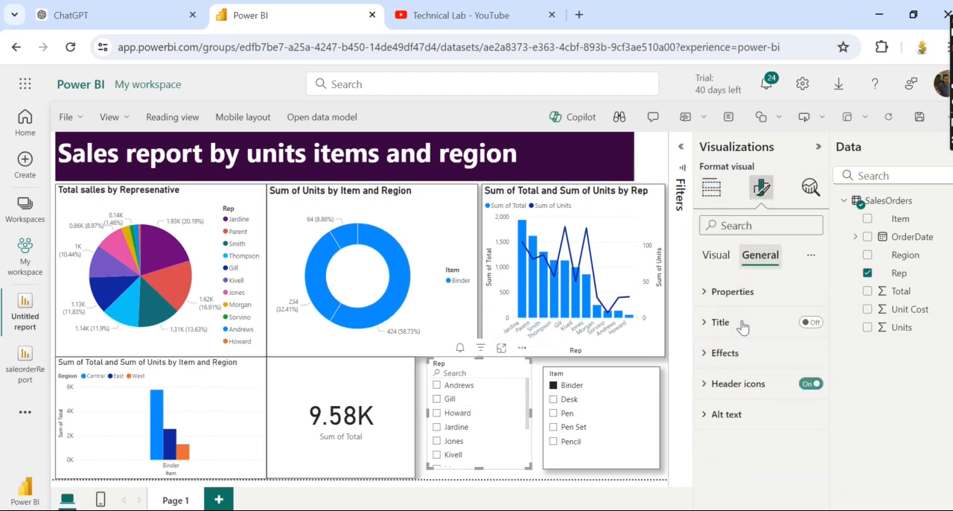
{"action": "left_click", "coordinate": [712, 362]}
{"action": "scroll", "coordinate": [801, 383], "scroll_direction": "down", "scroll_amount": 2}
{"action": "left_click", "coordinate": [805, 364]}
{"action": "left_click", "coordinate": [807, 400]}
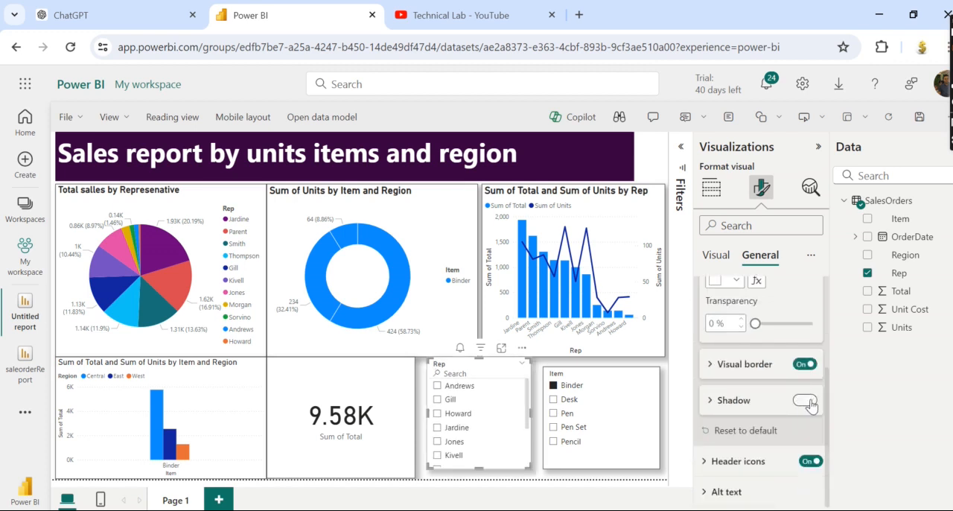
{"action": "left_click", "coordinate": [423, 404]}
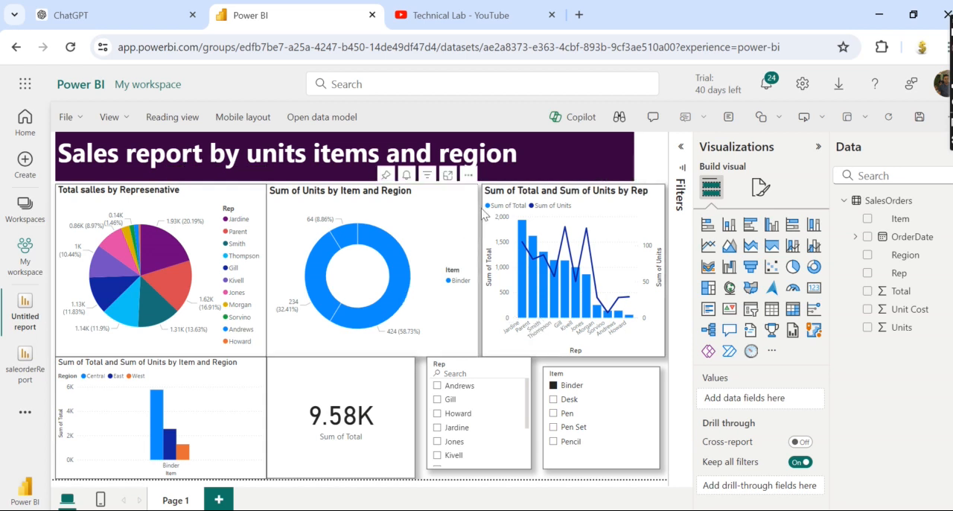
Save the report to My workspace as salesReportFinal and close the link-sharing dialog.
{"action": "left_click", "coordinate": [919, 117]}
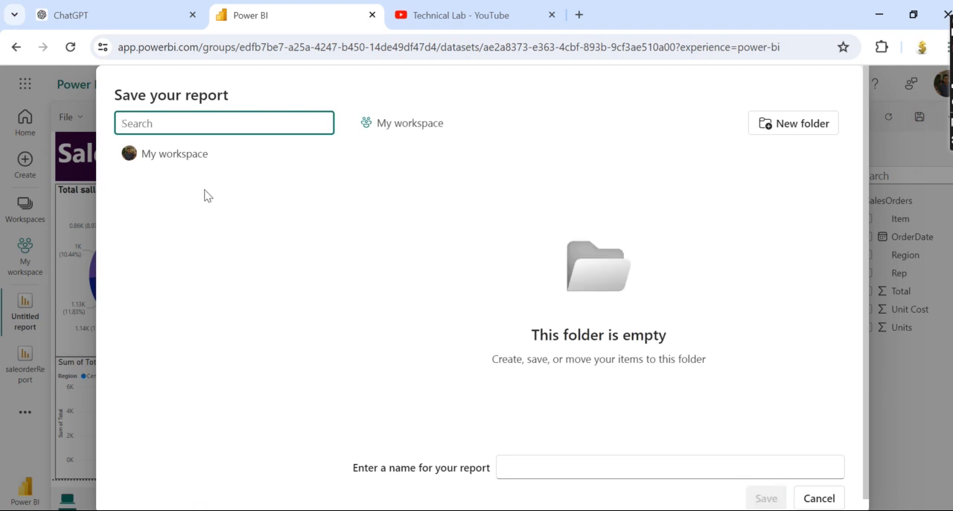
{"action": "type", "text": "salesRepor"}
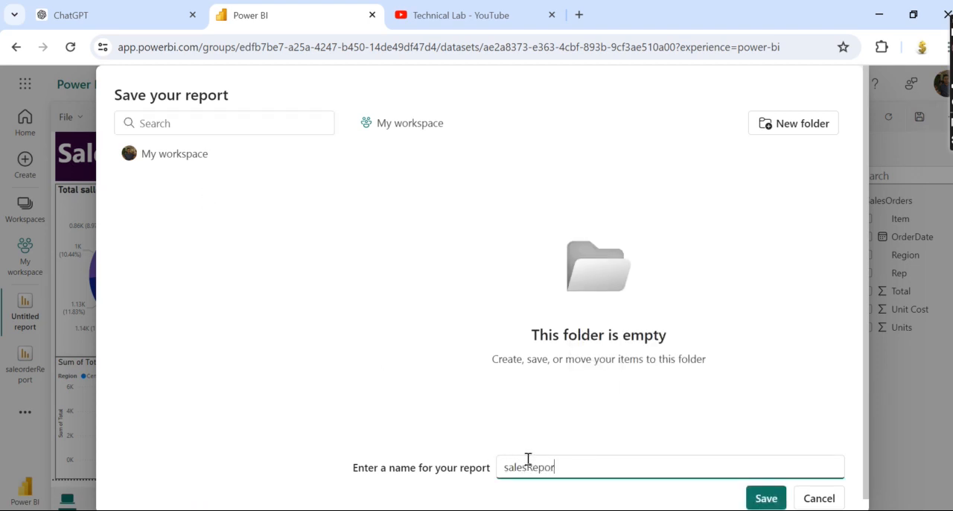
{"action": "type", "text": "tFinal"}
{"action": "left_click", "coordinate": [767, 500]}
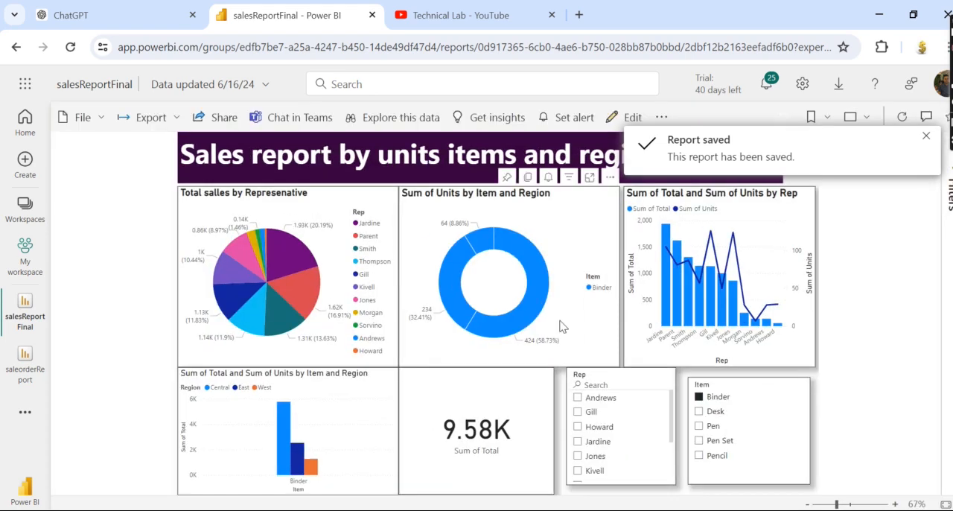
{"action": "left_click", "coordinate": [926, 142]}
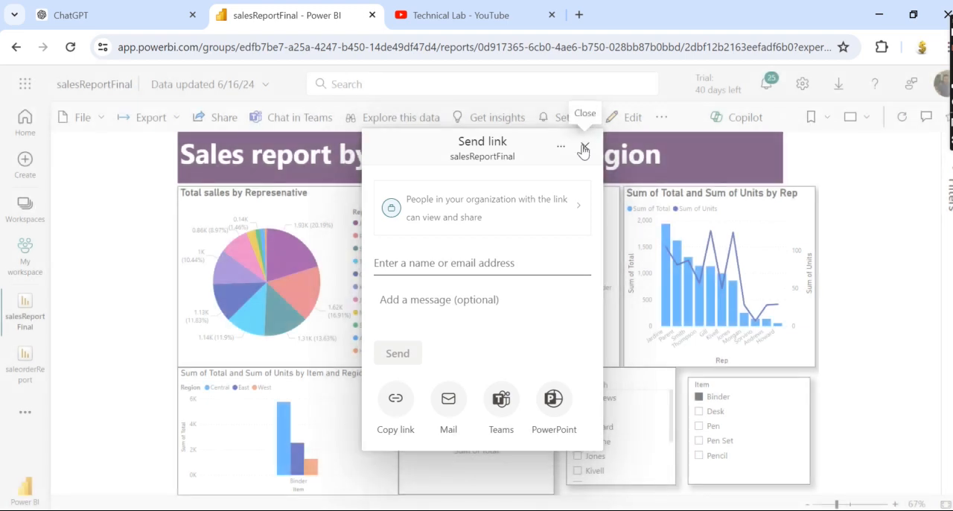
{"action": "left_click", "coordinate": [585, 147]}
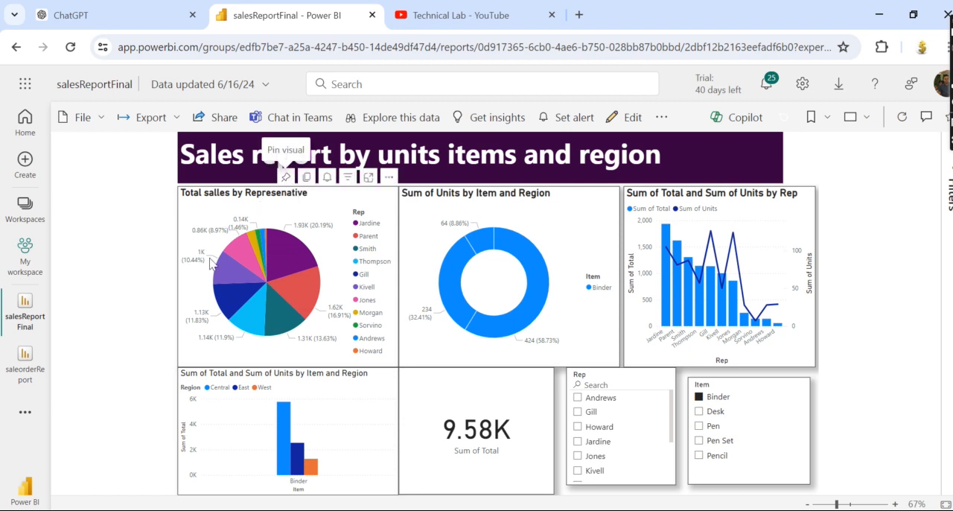
Pin the pie chart of sales by representative to a new dashboard named TechnicalLab.
{"action": "left_click", "coordinate": [286, 178]}
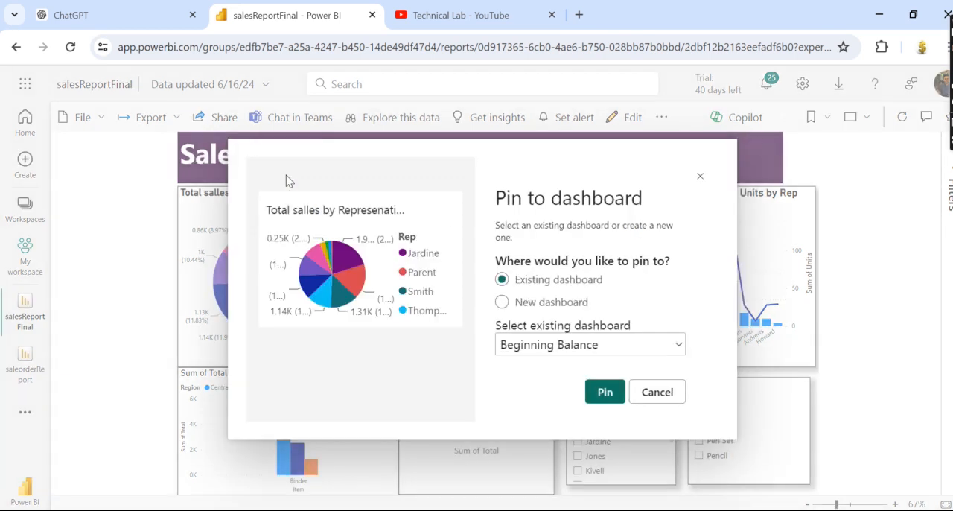
{"action": "left_click", "coordinate": [534, 306]}
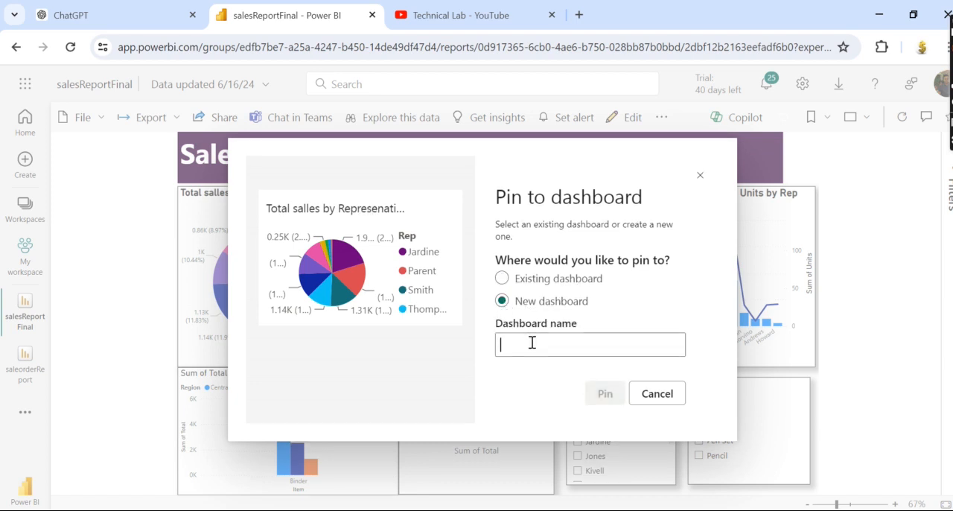
{"action": "type", "text": "TechnicalLab"}
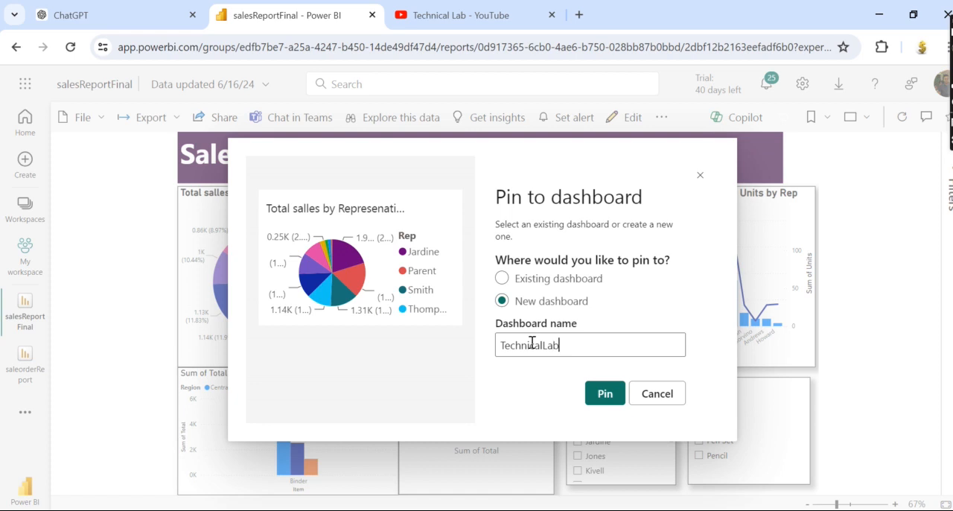
{"action": "left_click", "coordinate": [606, 391]}
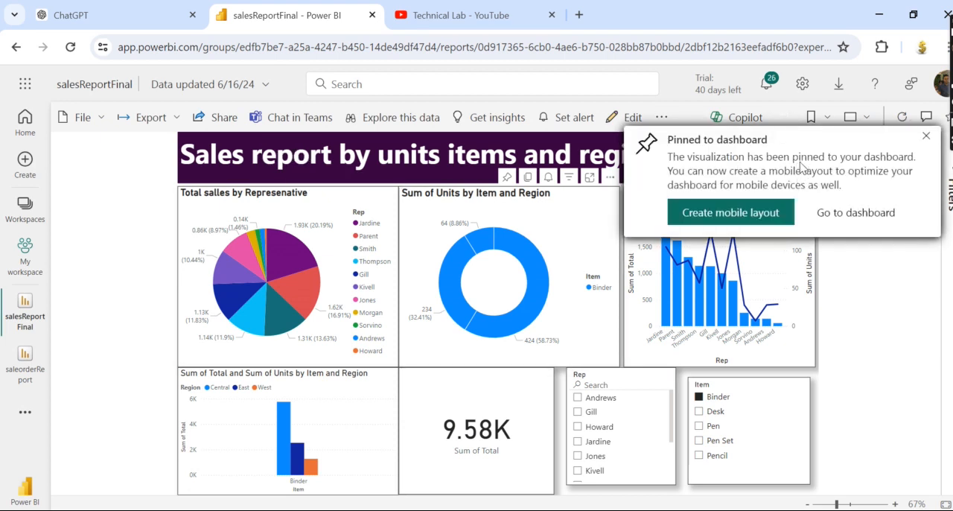
Pin the Sum of Units by Item and Region donut chart to a new dashboard named TechnicalLab and open that dashboard.
{"action": "left_click", "coordinate": [506, 181]}
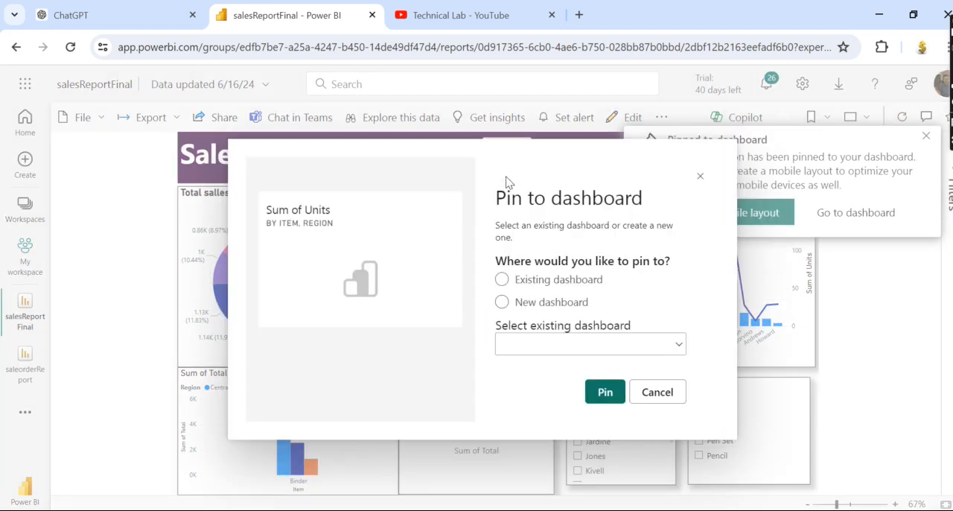
{"action": "left_click", "coordinate": [633, 346]}
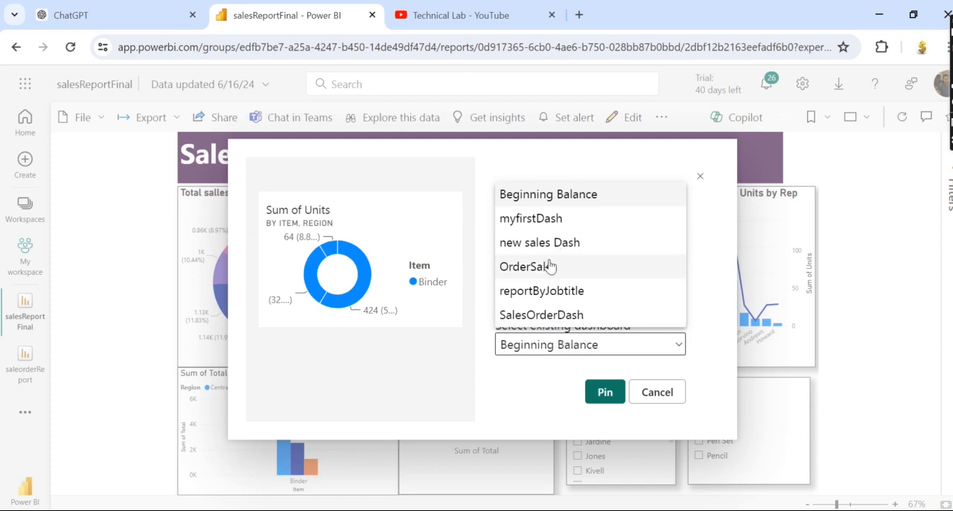
{"action": "left_click", "coordinate": [700, 181]}
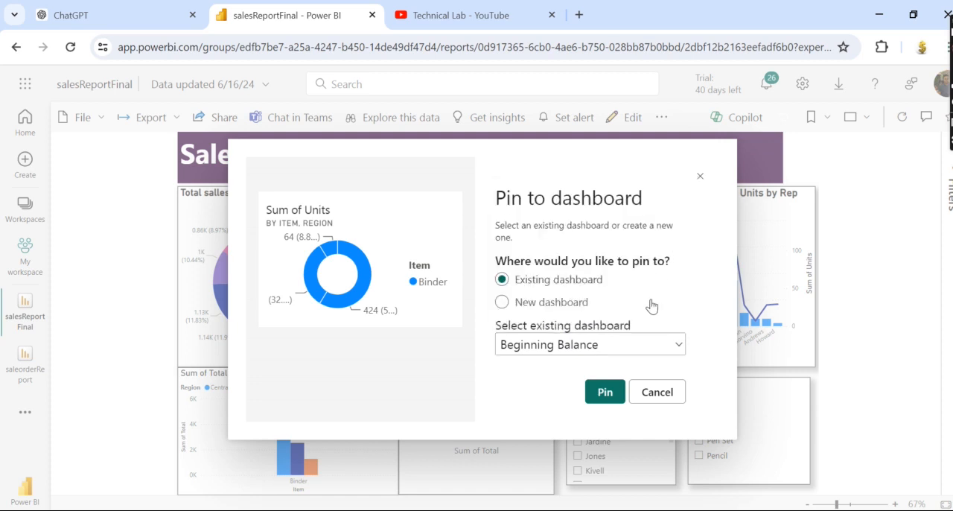
{"action": "left_click", "coordinate": [503, 302]}
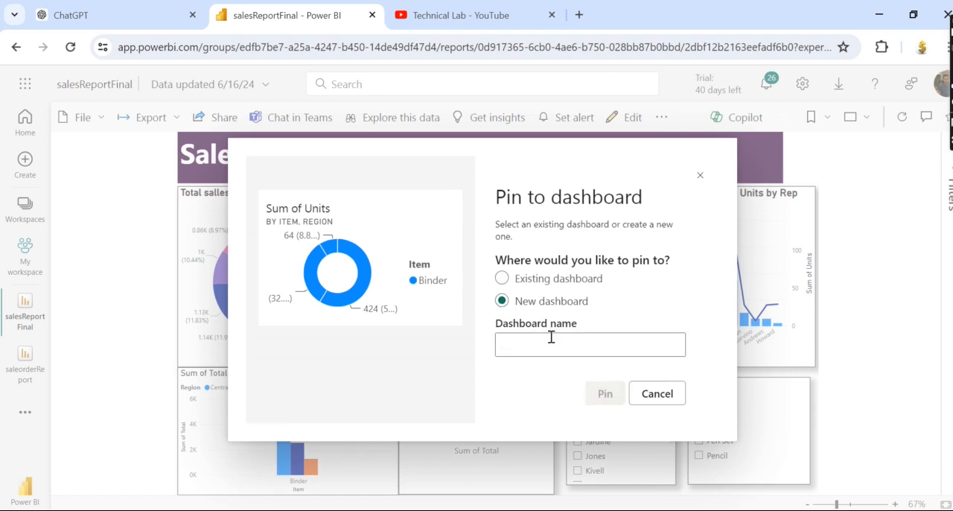
{"action": "type", "text": "TechnicalLab"}
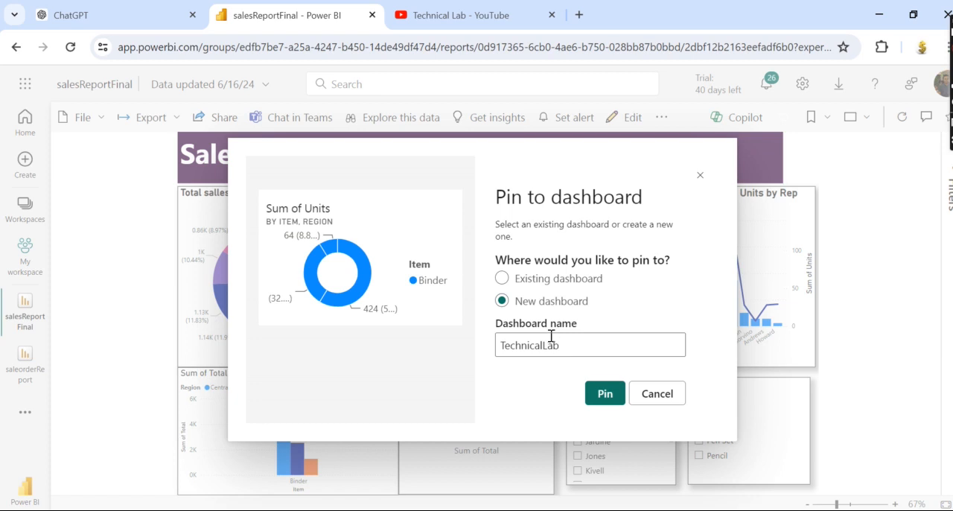
{"action": "left_click", "coordinate": [605, 394]}
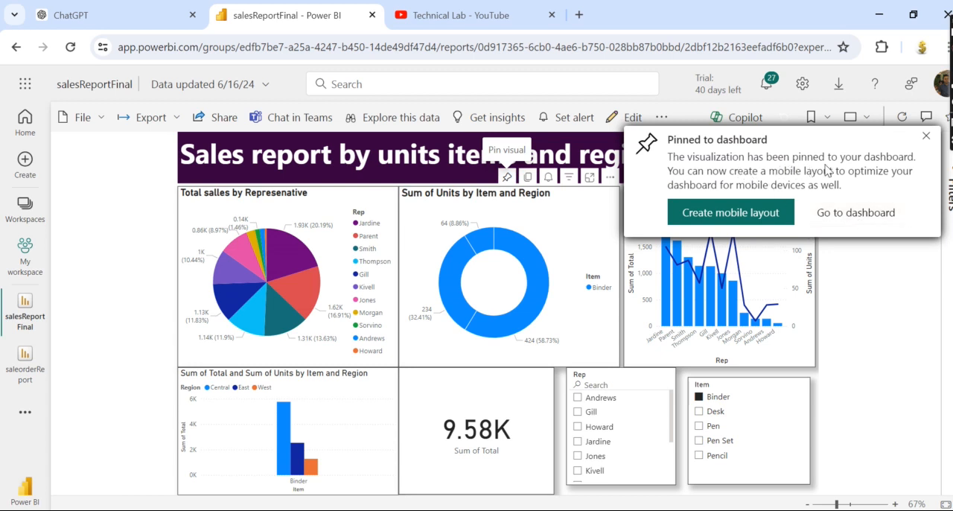
{"action": "left_click", "coordinate": [854, 213]}
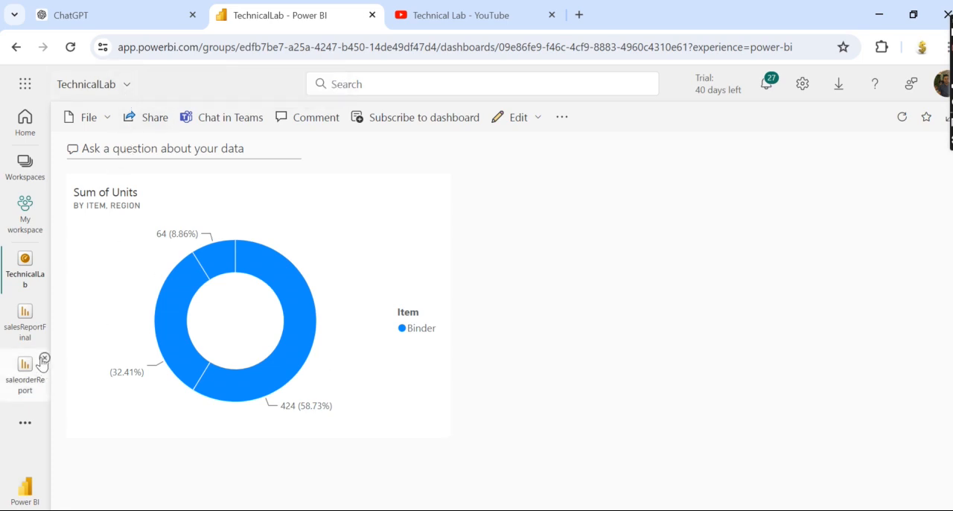
Return to the salesReportFinal report and pin its pie chart to the existing reportByJobtitle dashboard.
{"action": "left_click", "coordinate": [25, 327]}
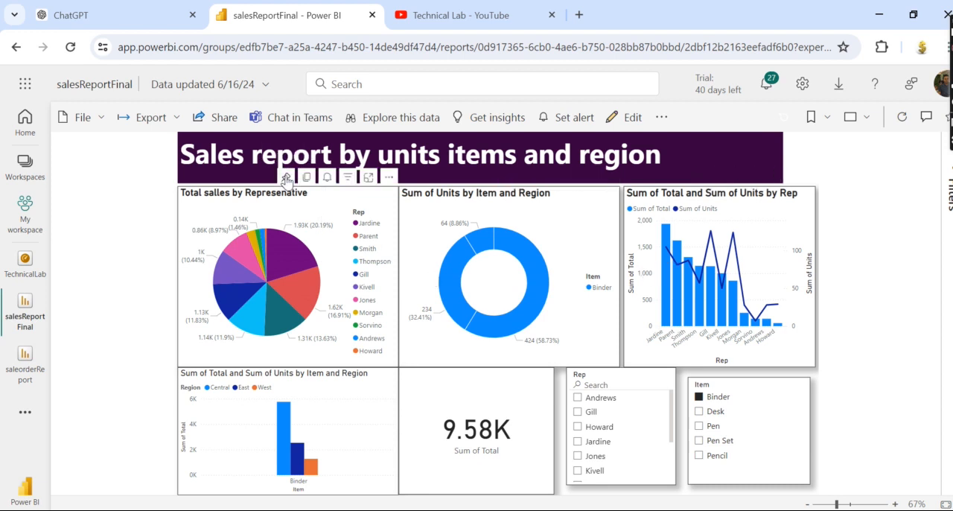
{"action": "left_click", "coordinate": [287, 178]}
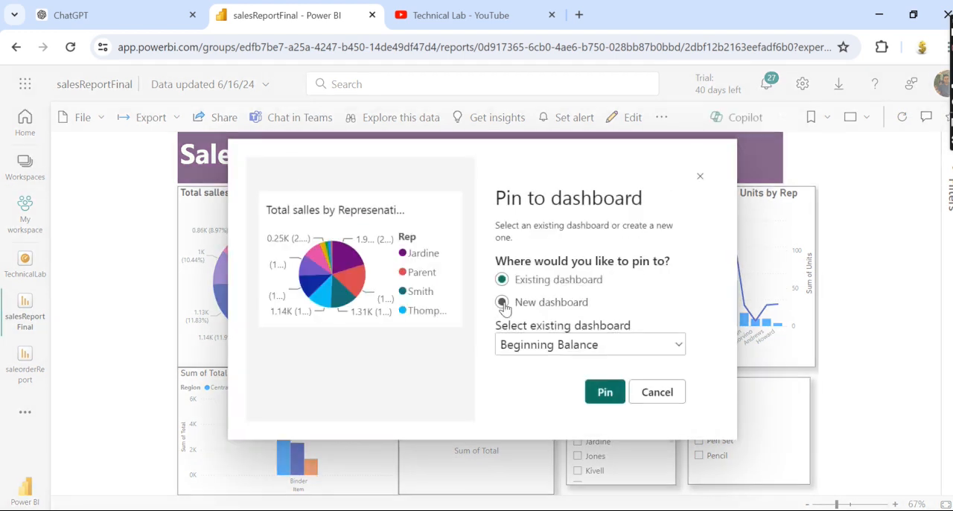
{"action": "left_click", "coordinate": [600, 352]}
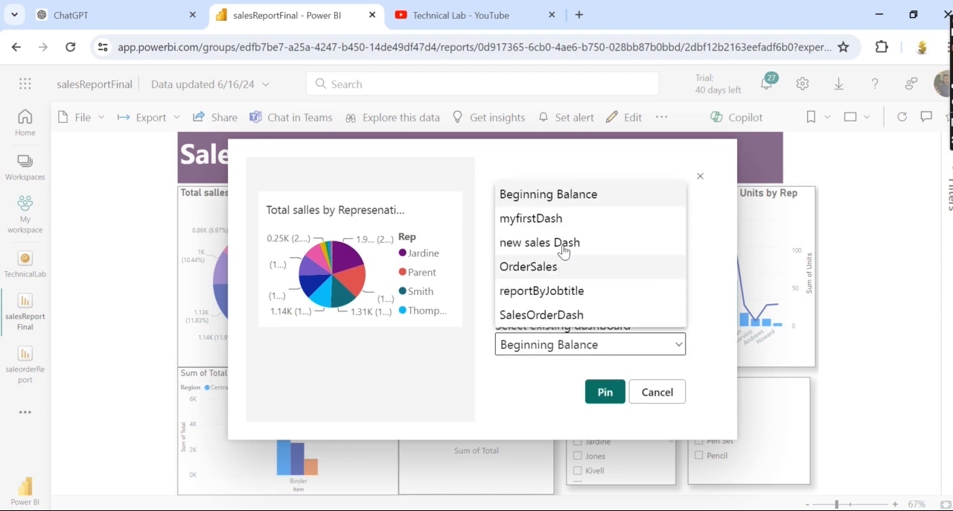
{"action": "left_click_drag", "start_coordinate": [668, 294], "coordinate": [633, 216]}
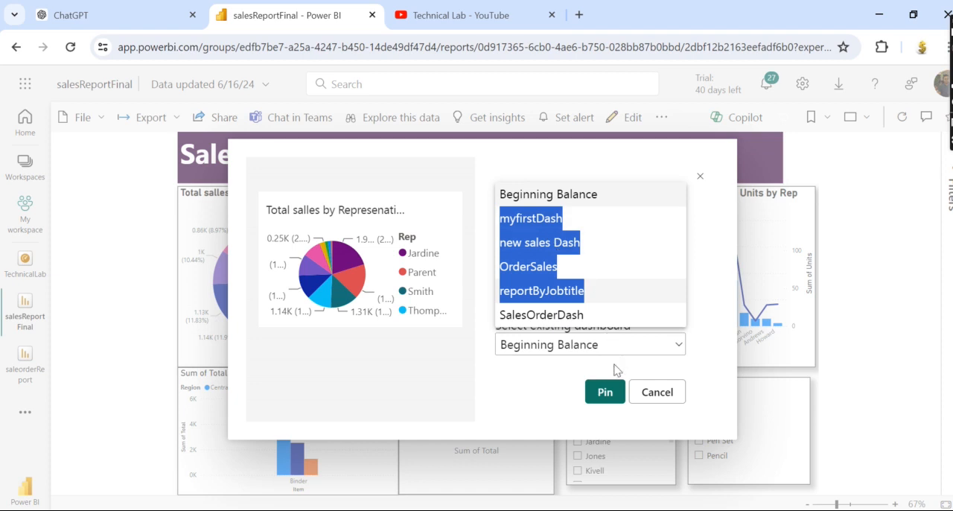
{"action": "left_click", "coordinate": [702, 289]}
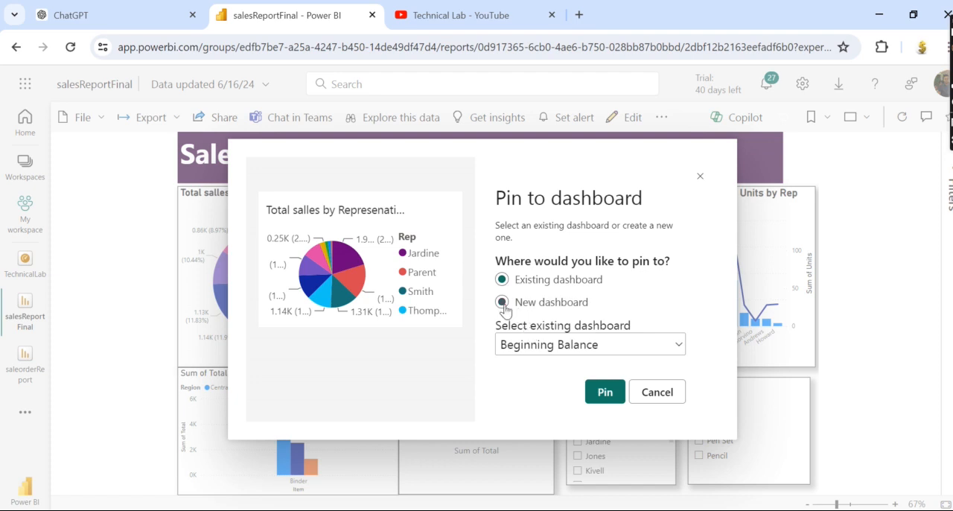
{"action": "left_click", "coordinate": [678, 346]}
{"action": "left_click", "coordinate": [584, 292]}
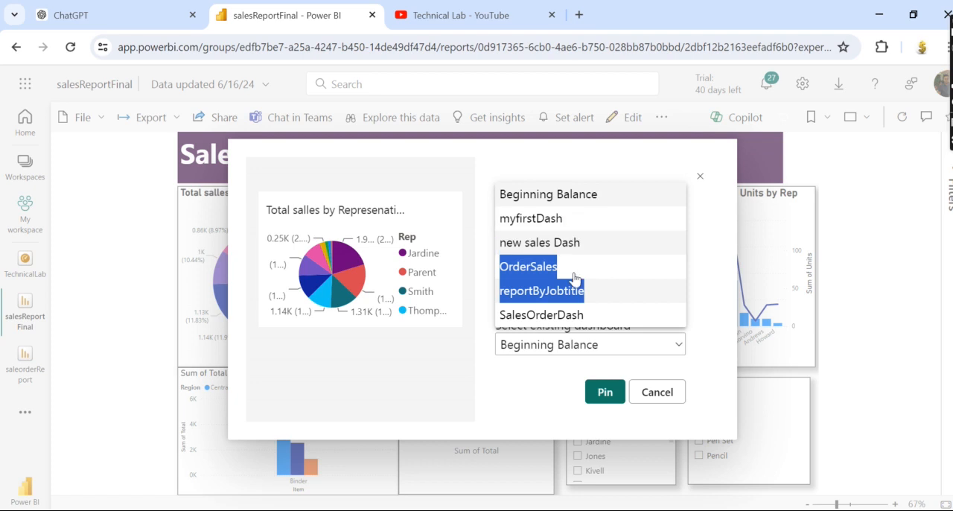
{"action": "left_click", "coordinate": [674, 346]}
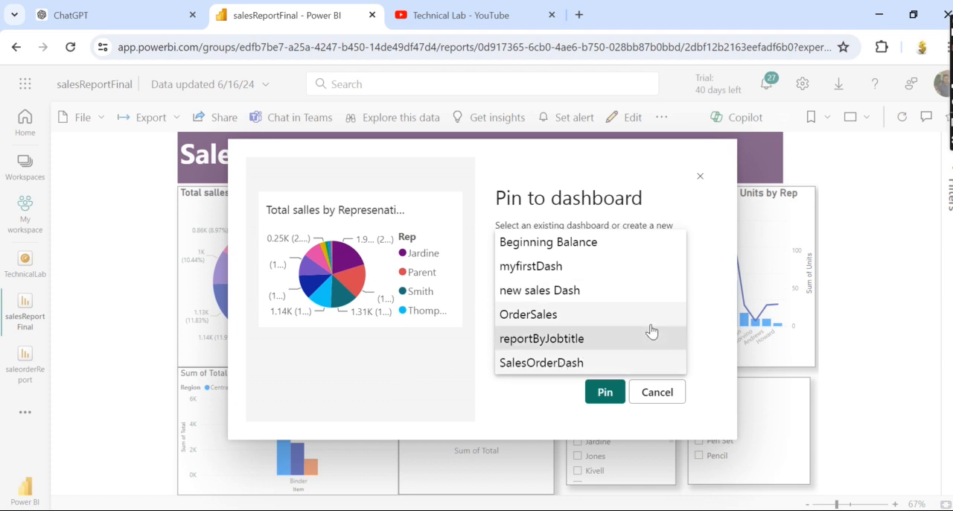
{"action": "left_click", "coordinate": [707, 295]}
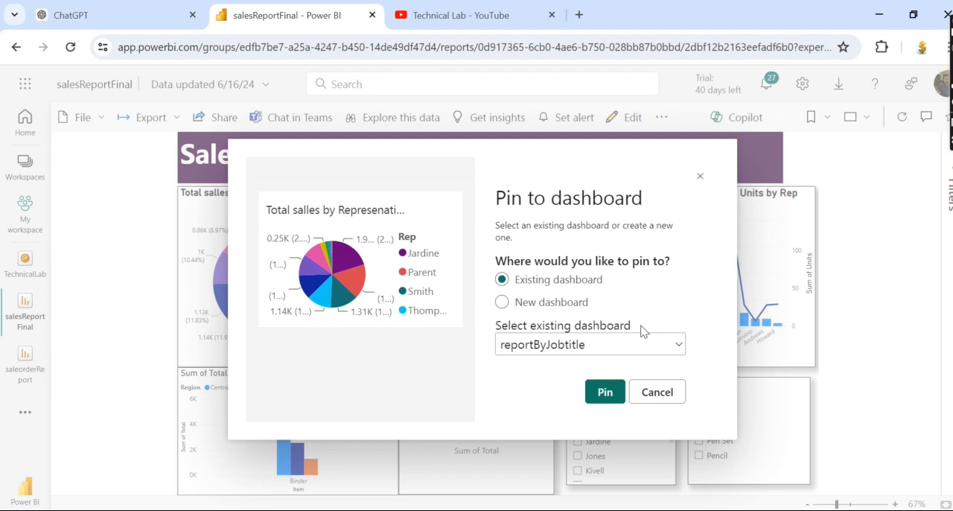
{"action": "left_click", "coordinate": [605, 394]}
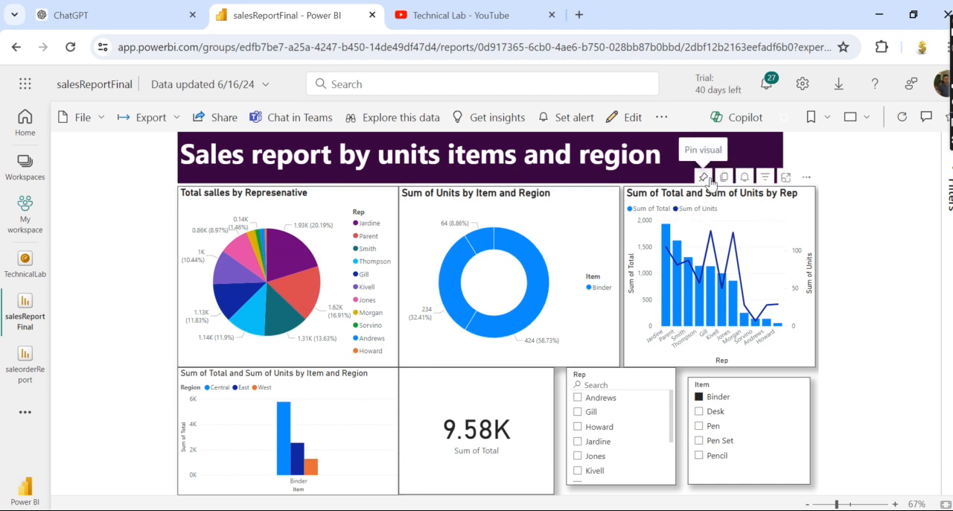
Pin the Sum of Total and Sum of Units by Rep combo chart to the existing SalesOrderDash dashboard.
{"action": "left_click", "coordinate": [709, 178]}
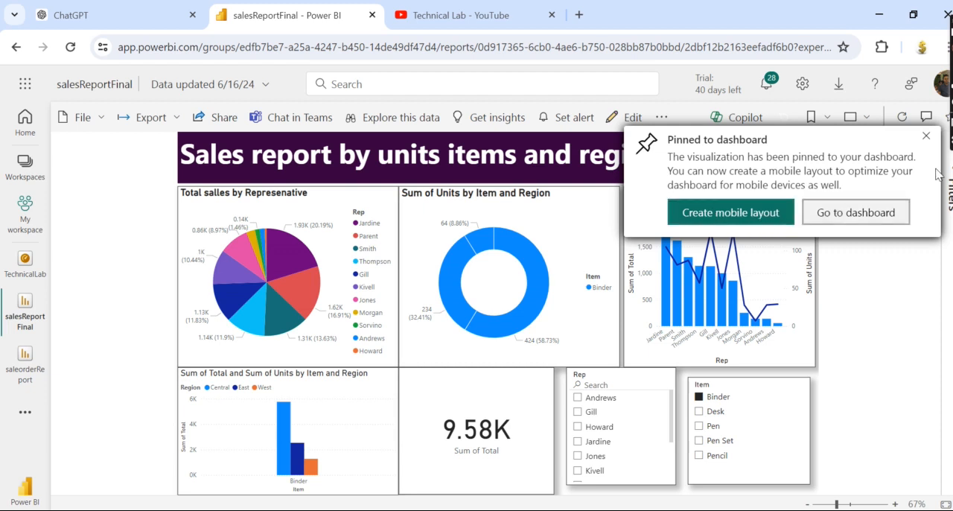
{"action": "left_click", "coordinate": [927, 139]}
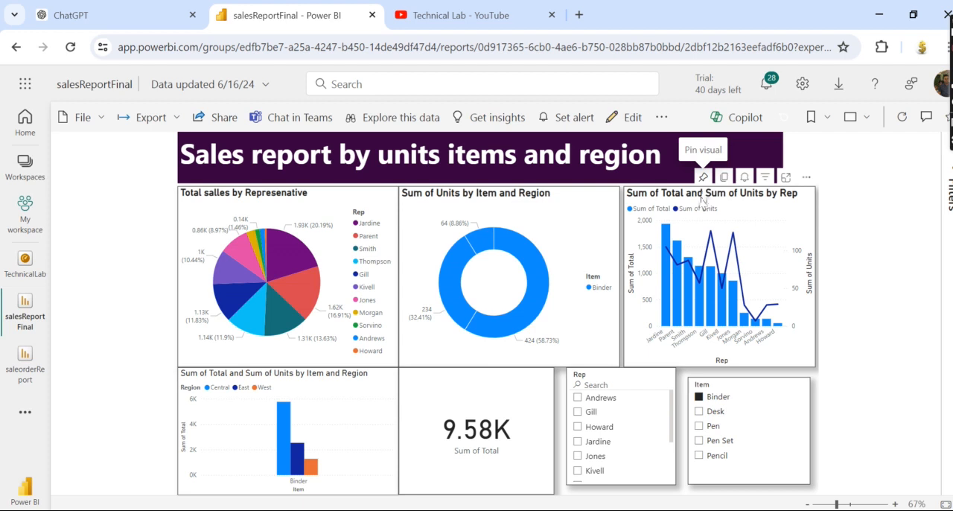
{"action": "left_click", "coordinate": [703, 176]}
{"action": "left_click", "coordinate": [631, 350]}
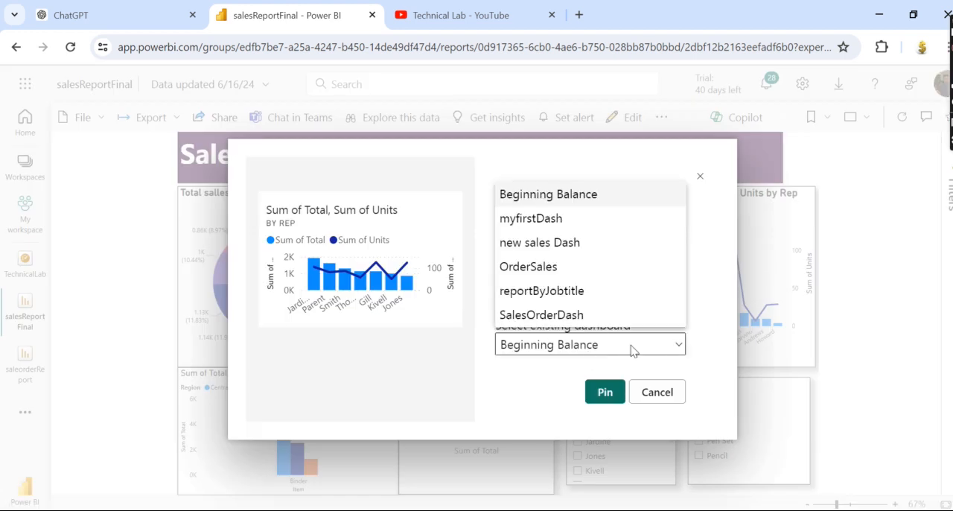
{"action": "left_click", "coordinate": [546, 298]}
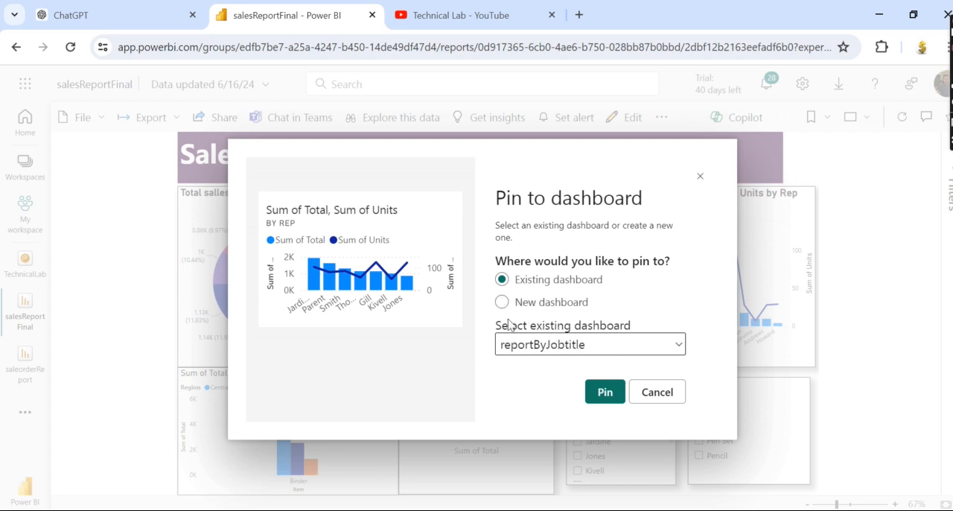
{"action": "left_click", "coordinate": [624, 345]}
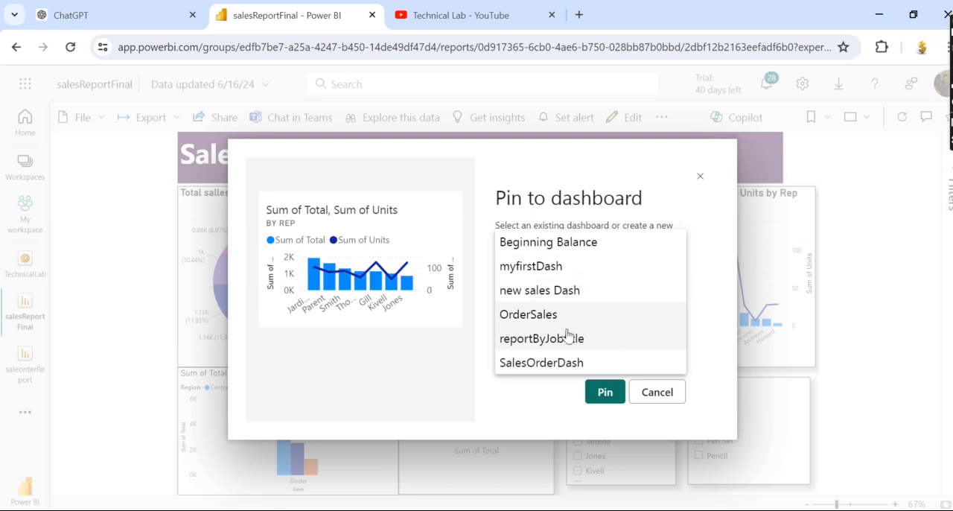
{"action": "left_click", "coordinate": [554, 365]}
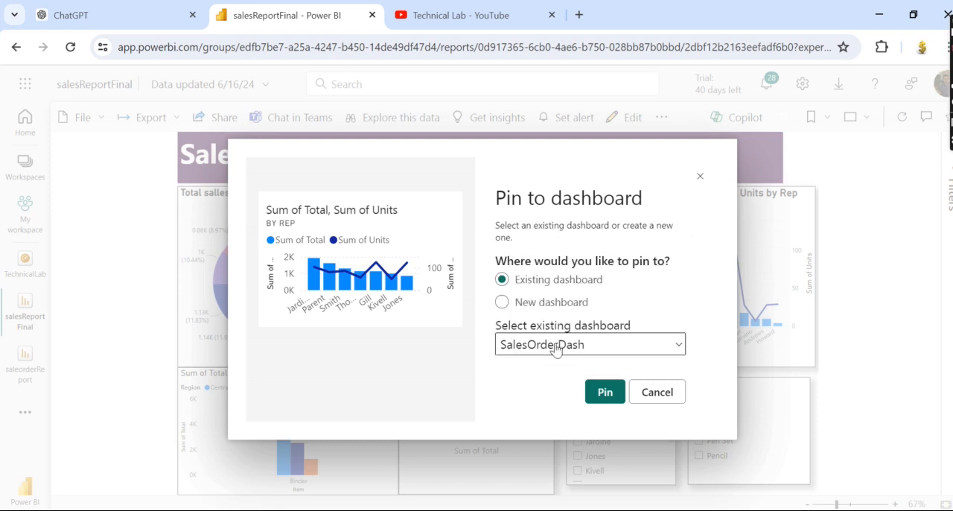
{"action": "left_click", "coordinate": [604, 394]}
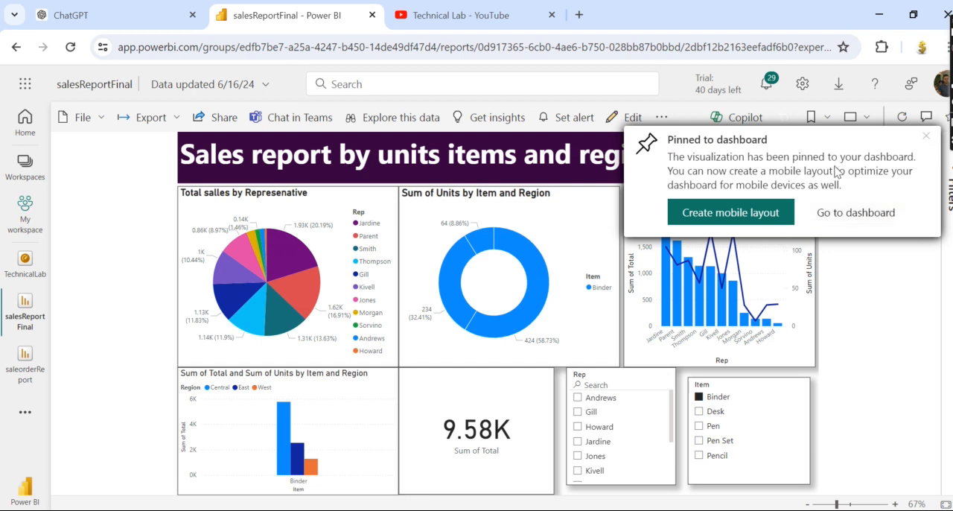
Pin the Sum of Units by Item and Region donut chart to the existing SalesOrderDash dashboard.
{"action": "left_click", "coordinate": [506, 178]}
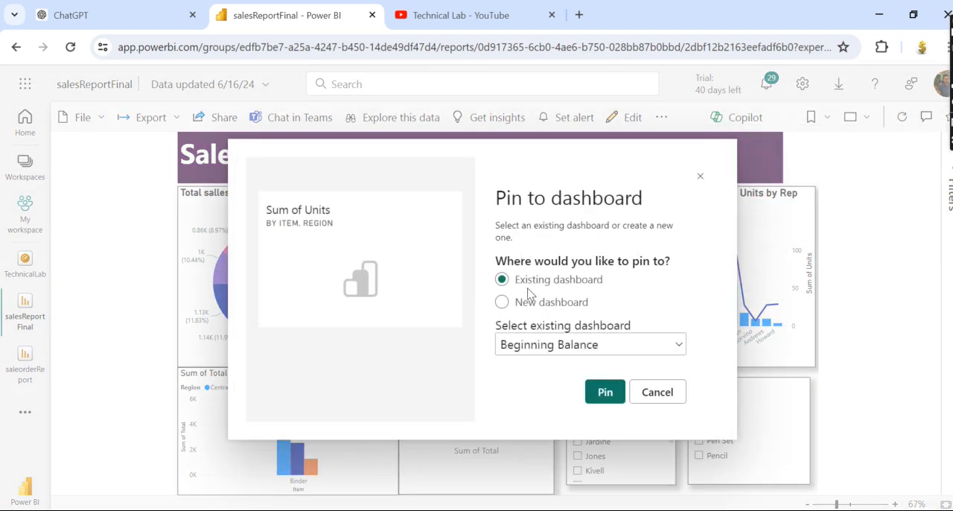
{"action": "left_click", "coordinate": [502, 298]}
{"action": "left_click", "coordinate": [502, 280]}
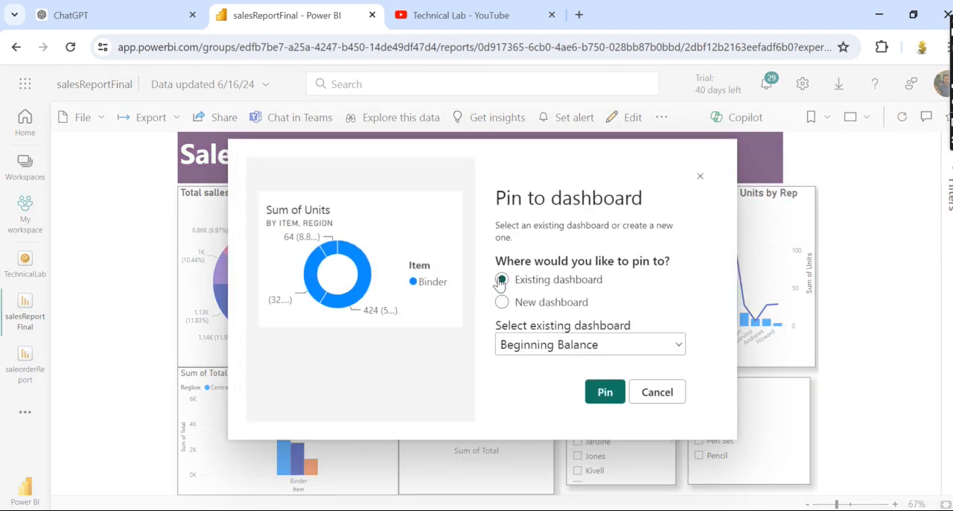
{"action": "left_click", "coordinate": [542, 345]}
{"action": "left_click", "coordinate": [545, 315]}
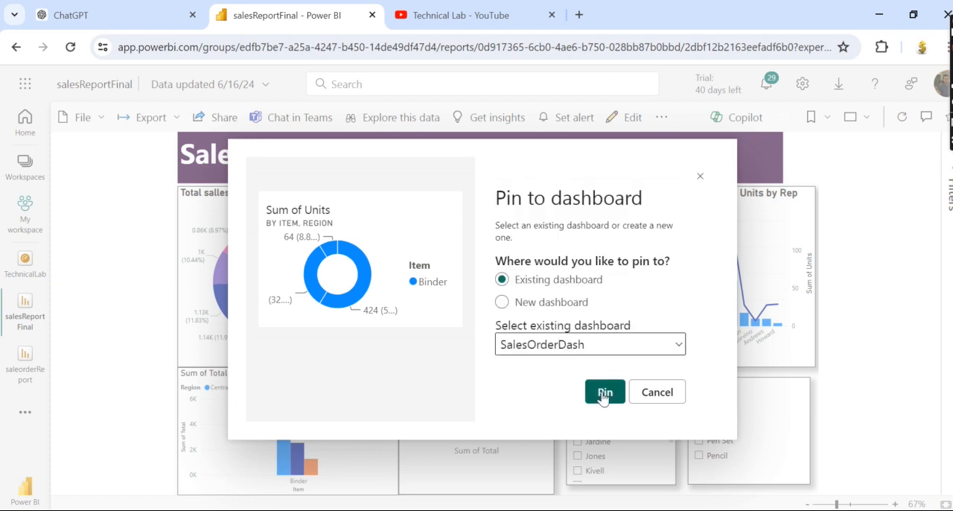
{"action": "left_click", "coordinate": [604, 392]}
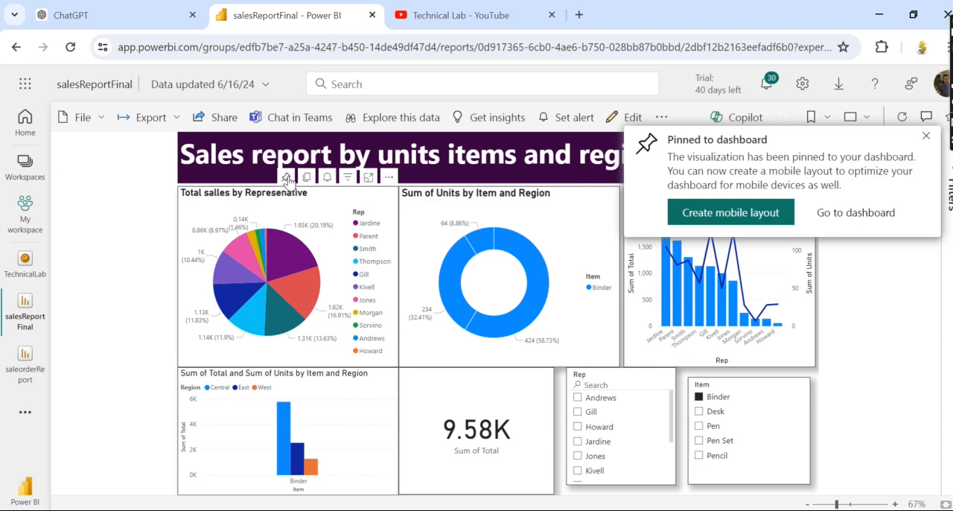
Pin the pie chart of total sales by representative to the existing SalesOrderDash dashboard.
{"action": "left_click", "coordinate": [287, 179]}
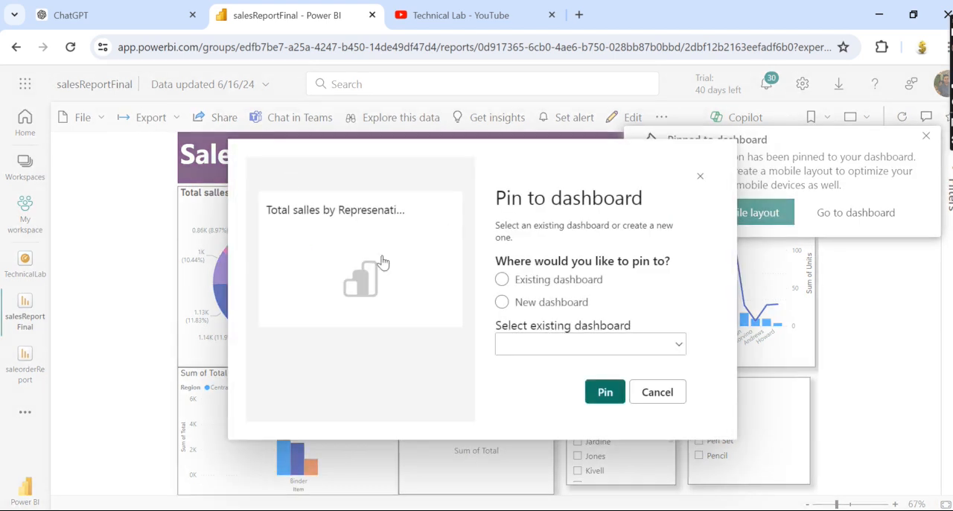
{"action": "left_click", "coordinate": [538, 350]}
{"action": "left_click", "coordinate": [544, 324]}
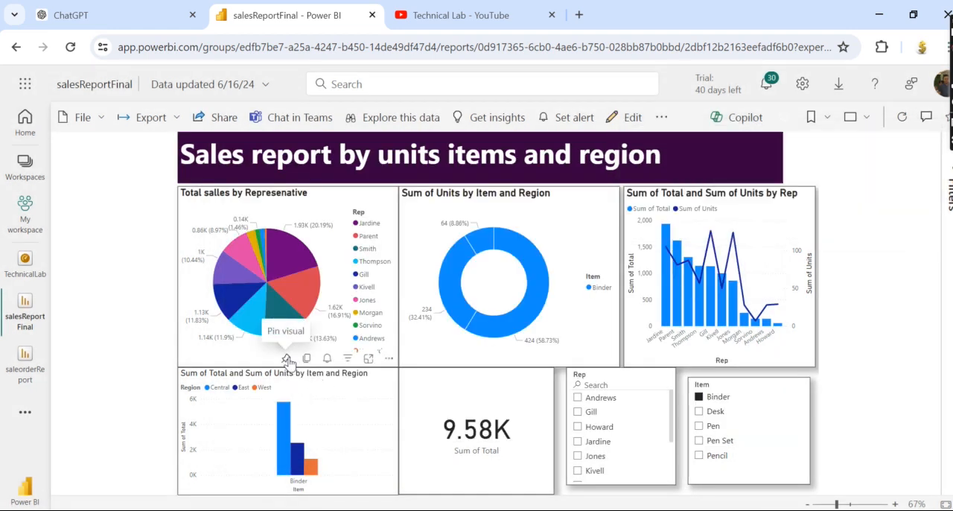
Pin the Sum of Total and Sum of Units by Item and Region column chart to the existing SalesOrderDash dashboard.
{"action": "left_click", "coordinate": [286, 359]}
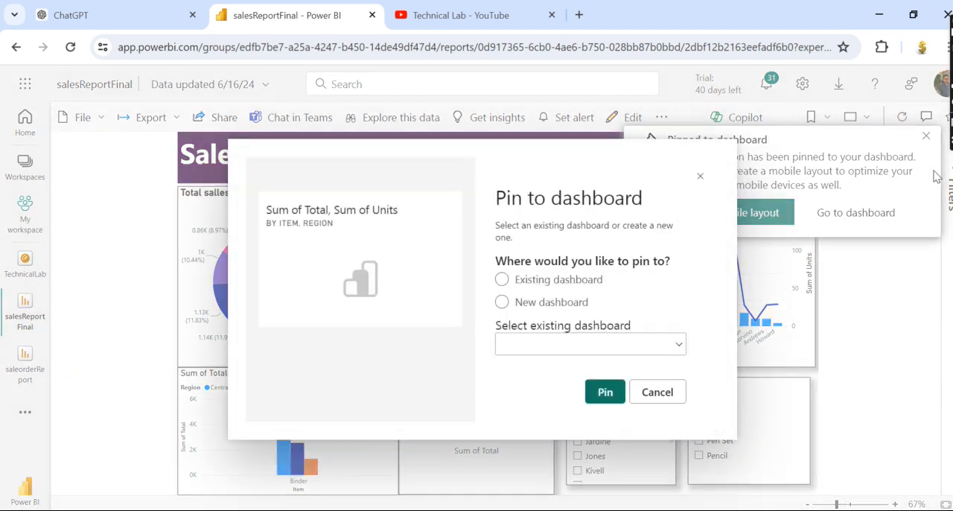
{"action": "left_click", "coordinate": [549, 347]}
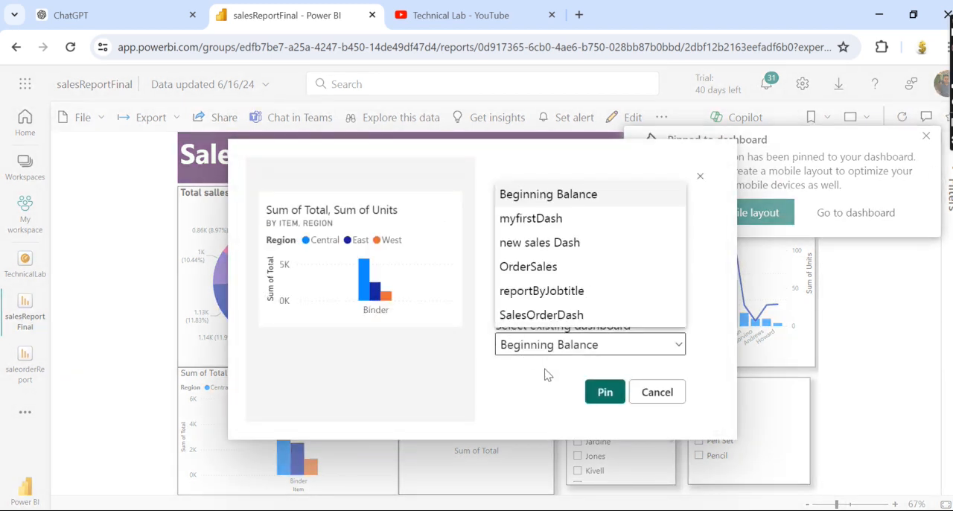
{"action": "left_click", "coordinate": [542, 314]}
{"action": "left_click", "coordinate": [605, 391]}
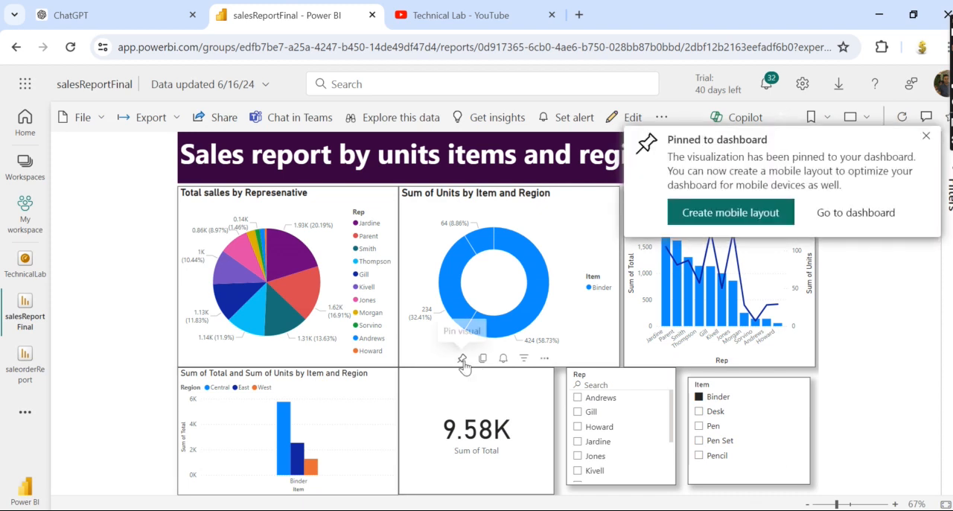
Pin the Sum of Total card to the existing SalesOrderDash dashboard and open that dashboard.
{"action": "left_click", "coordinate": [463, 359]}
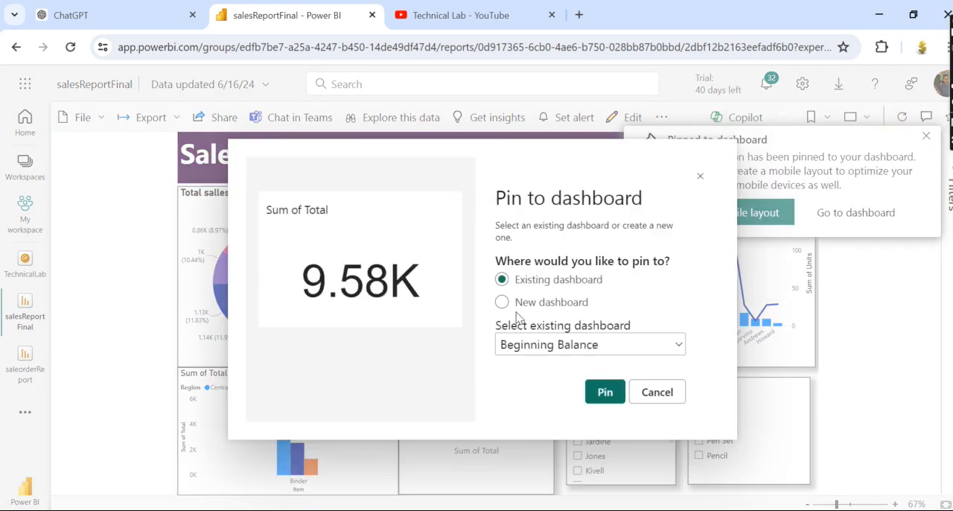
{"action": "left_click", "coordinate": [545, 347]}
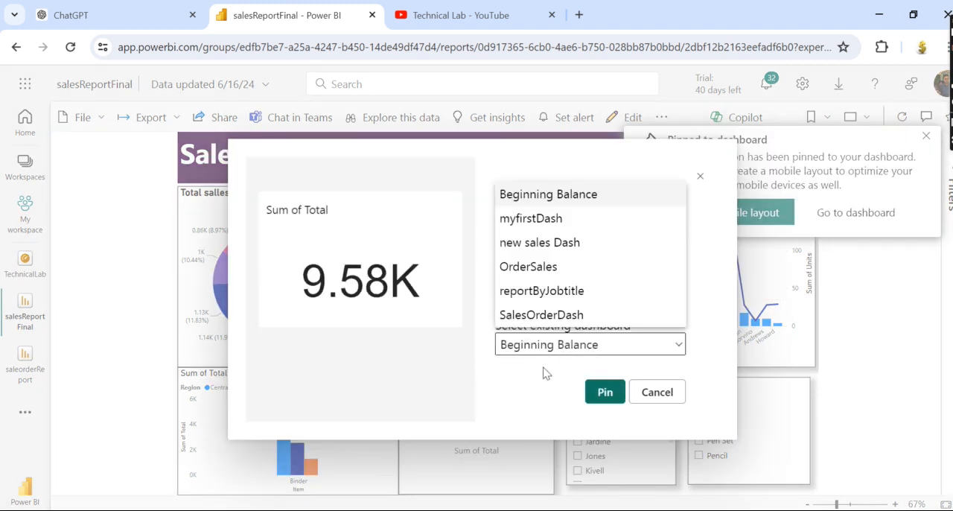
{"action": "left_click", "coordinate": [533, 316]}
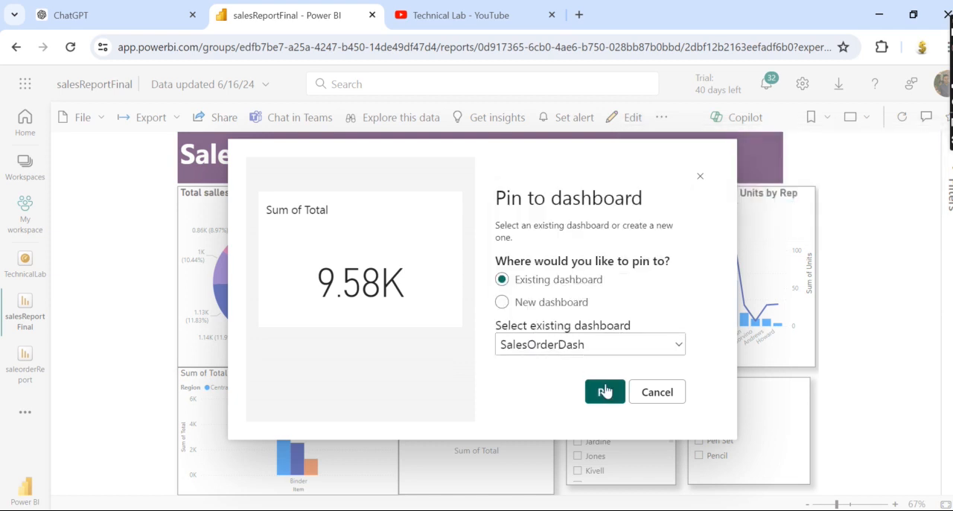
{"action": "left_click", "coordinate": [605, 391]}
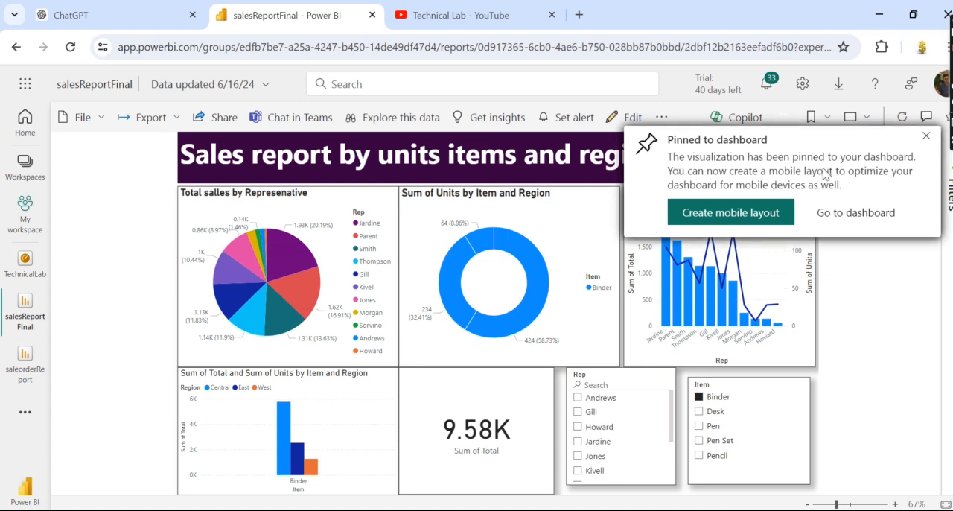
{"action": "left_click", "coordinate": [871, 216]}
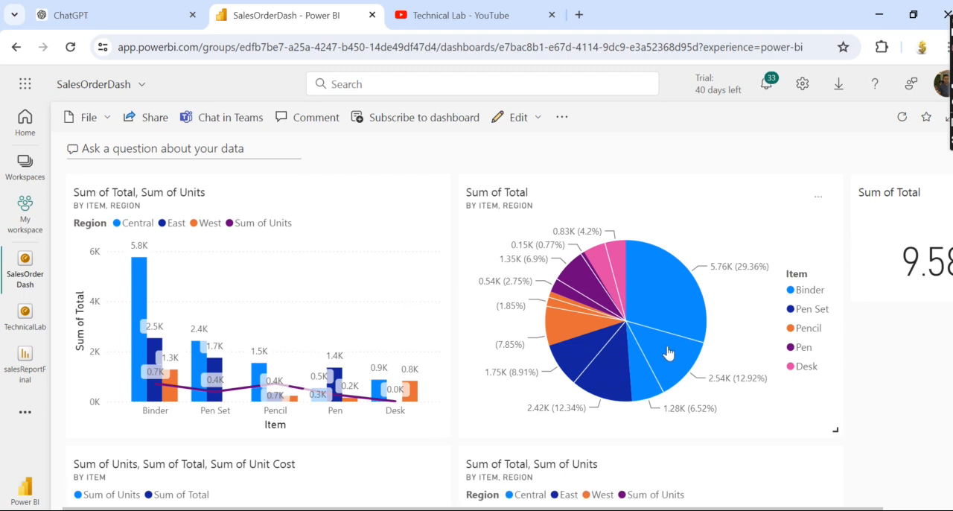
Look through all tiles on the SalesOrderDash dashboard, including the newly pinned charts.
{"action": "scroll", "coordinate": [486, 363], "scroll_direction": "down", "scroll_amount": 8}
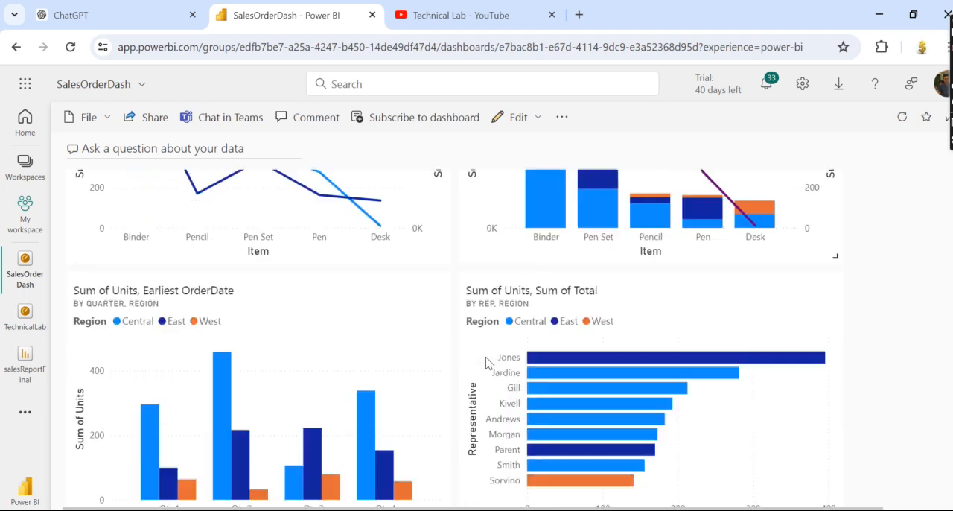
{"action": "scroll", "coordinate": [486, 362], "scroll_direction": "up", "scroll_amount": 6}
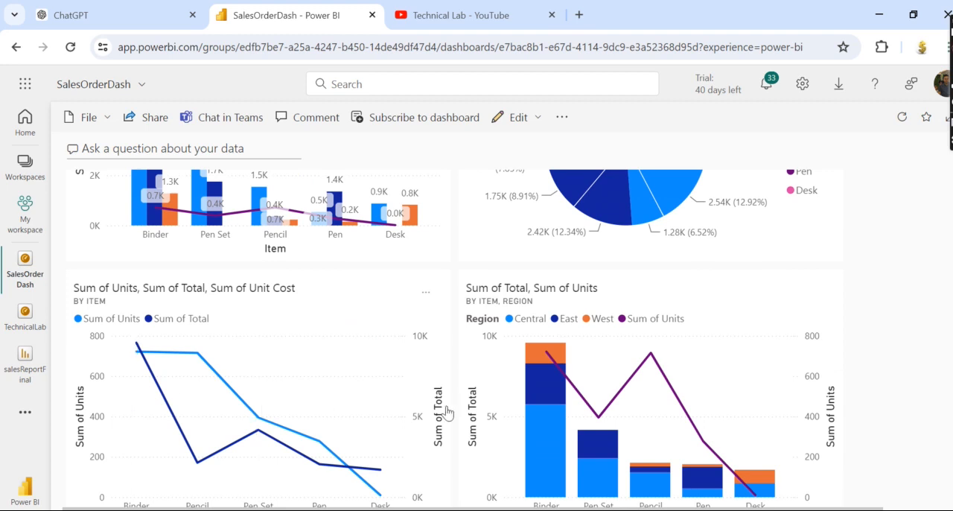
{"action": "scroll", "coordinate": [472, 411], "scroll_direction": "down", "scroll_amount": 5}
{"action": "scroll", "coordinate": [472, 410], "scroll_direction": "down", "scroll_amount": 3}
{"action": "scroll", "coordinate": [441, 410], "scroll_direction": "up", "scroll_amount": 4}
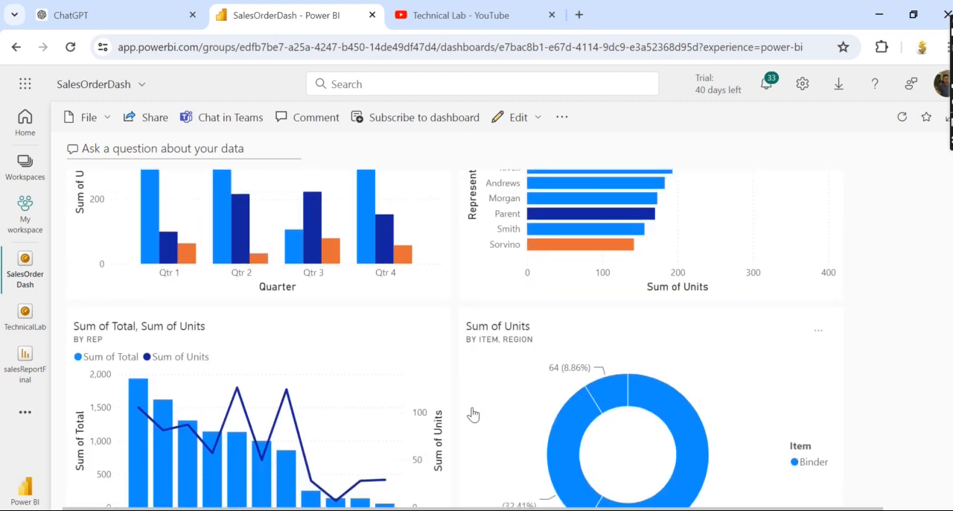
{"action": "scroll", "coordinate": [681, 400], "scroll_direction": "down", "scroll_amount": 5}
{"action": "scroll", "coordinate": [681, 400], "scroll_direction": "down", "scroll_amount": 10}
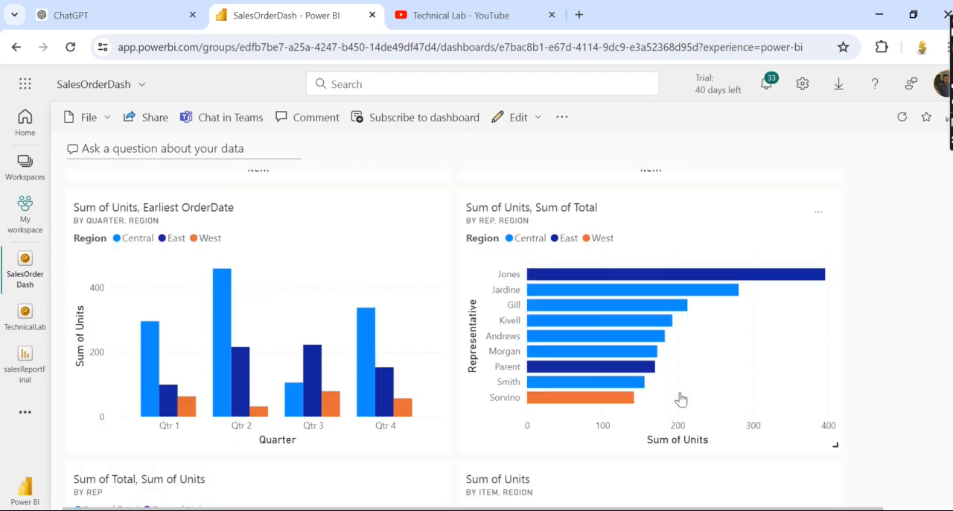
{"action": "scroll", "coordinate": [681, 398], "scroll_direction": "up", "scroll_amount": 2}
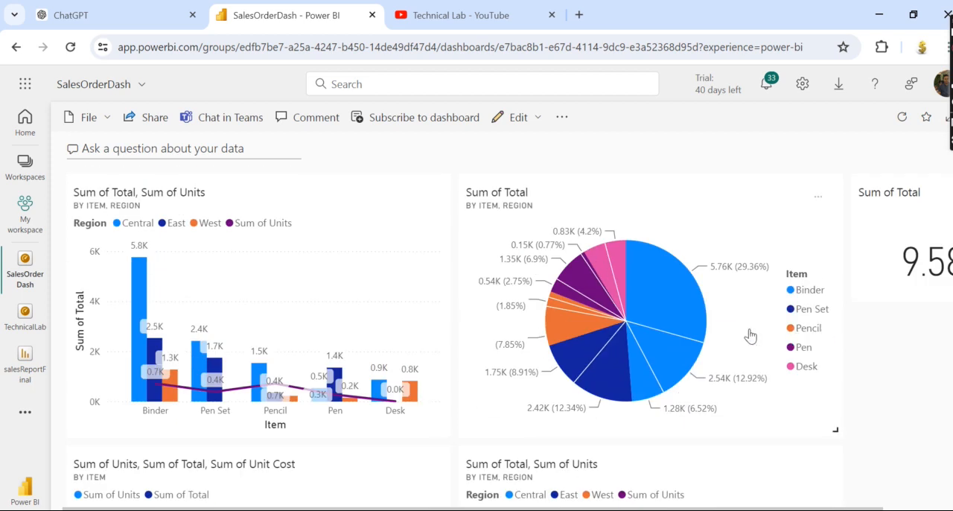
{"action": "scroll", "coordinate": [750, 415], "scroll_direction": "down", "scroll_amount": 3}
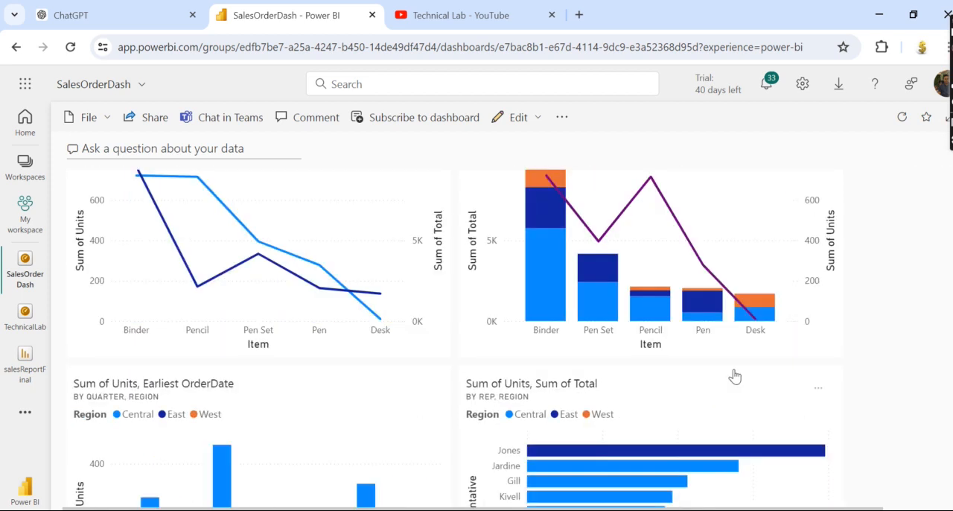
{"action": "scroll", "coordinate": [743, 396], "scroll_direction": "down", "scroll_amount": 4}
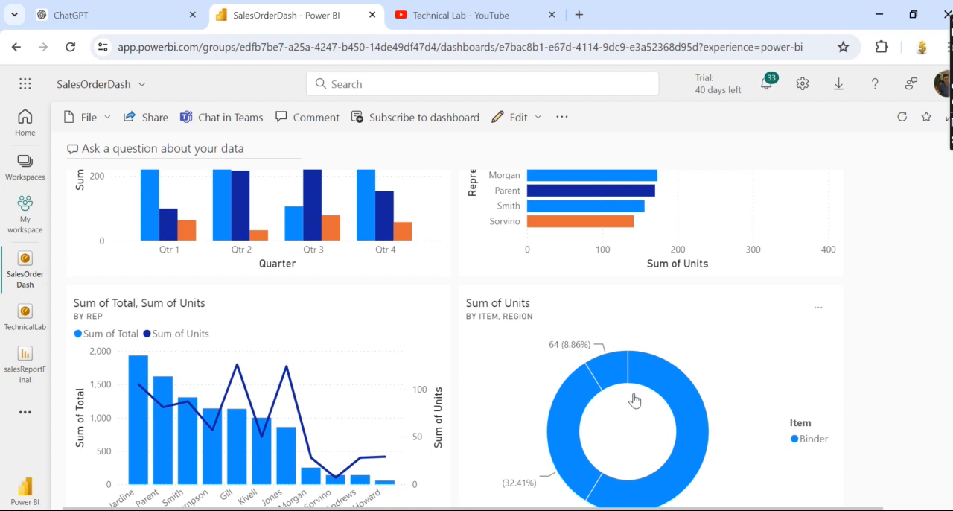
{"action": "scroll", "coordinate": [660, 402], "scroll_direction": "down", "scroll_amount": 2}
{"action": "scroll", "coordinate": [660, 402], "scroll_direction": "down", "scroll_amount": 2}
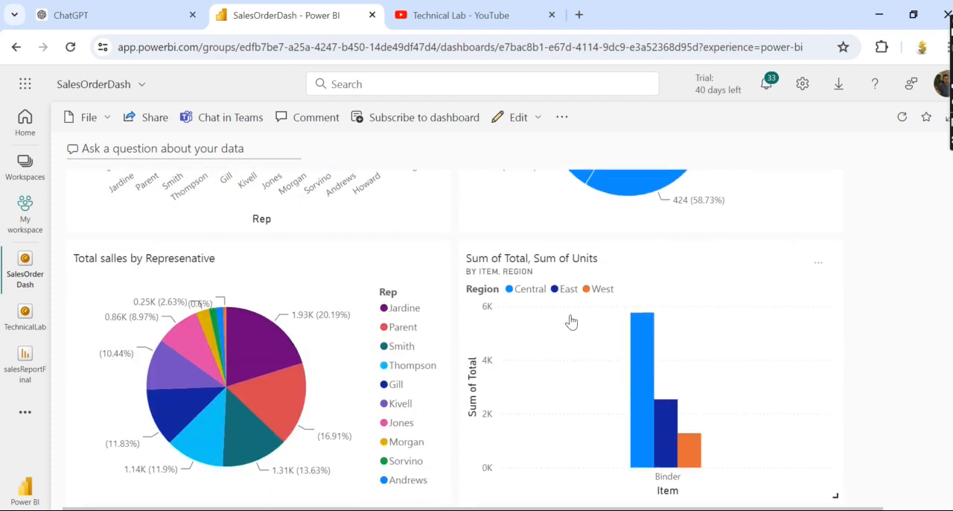
{"action": "scroll", "coordinate": [572, 321], "scroll_direction": "up", "scroll_amount": 10}
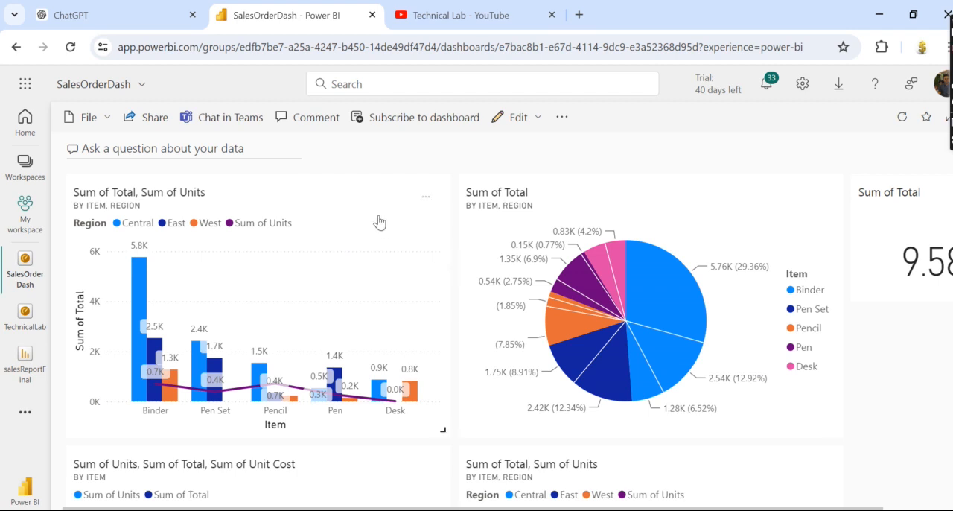
Open the dashboard's Q&A, show all suggested questions and run the most recent sales order question.
{"action": "left_click", "coordinate": [106, 149]}
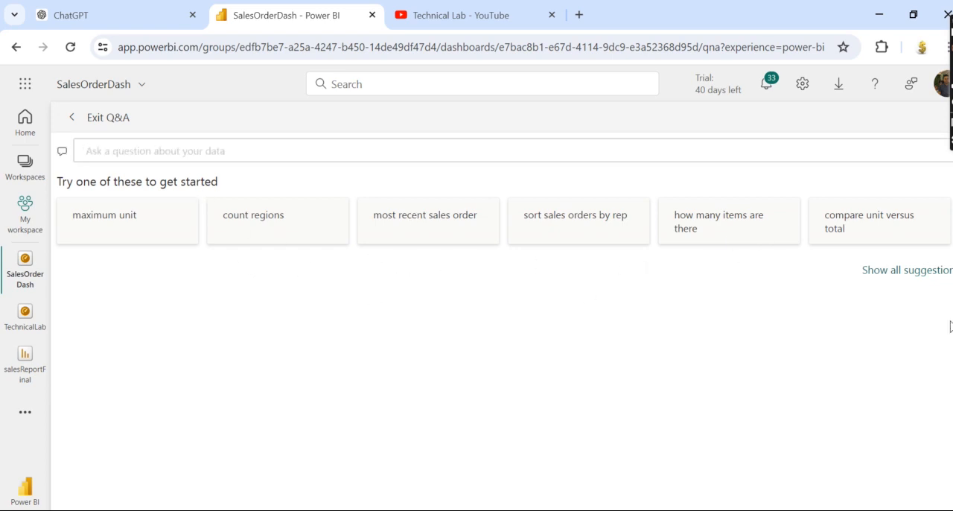
{"action": "left_click", "coordinate": [894, 273]}
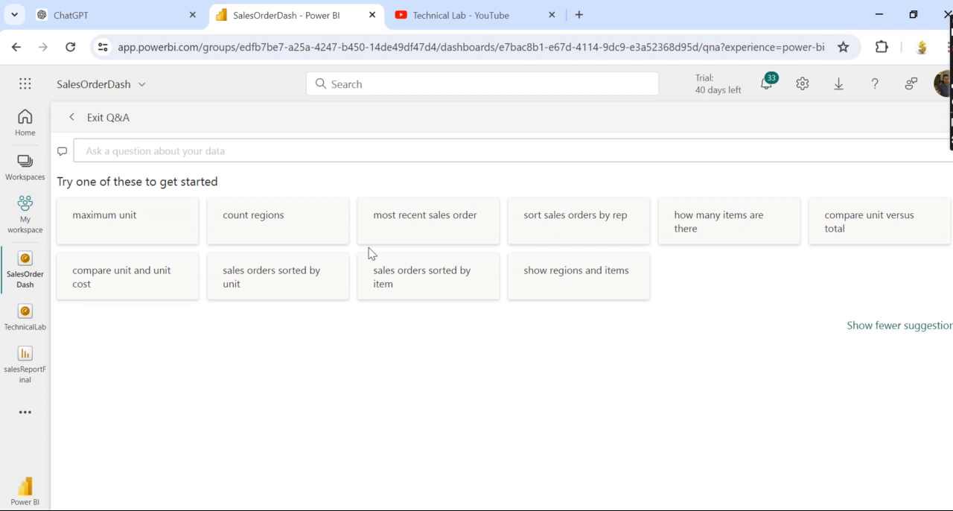
{"action": "left_click", "coordinate": [407, 234]}
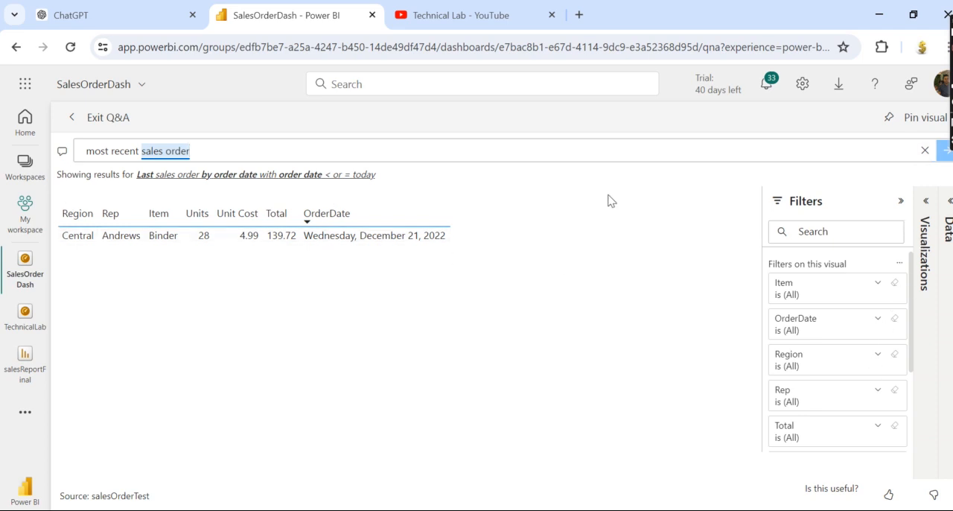
Replace the Q&A question with "highest total" and run it.
{"action": "left_click_drag", "start_coordinate": [223, 151], "coordinate": [87, 151]}
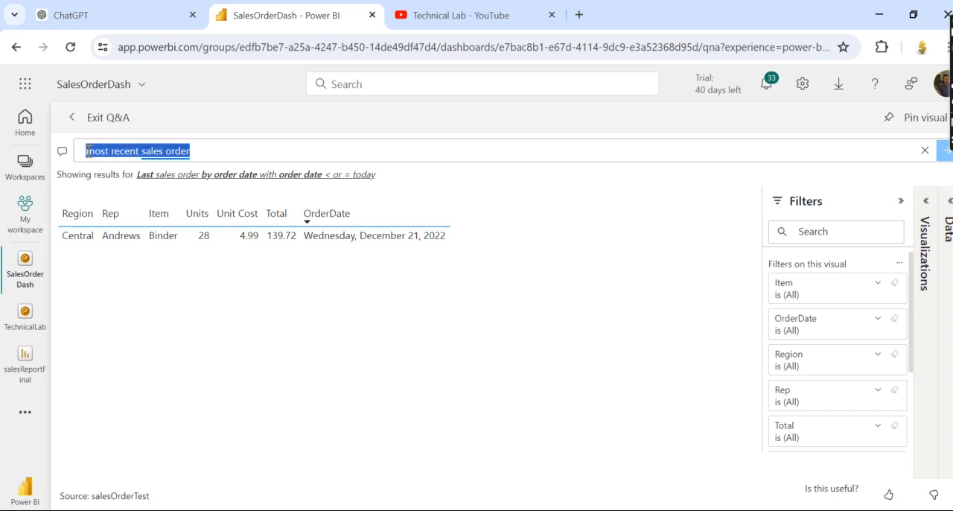
{"action": "key", "text": "BackSpace"}
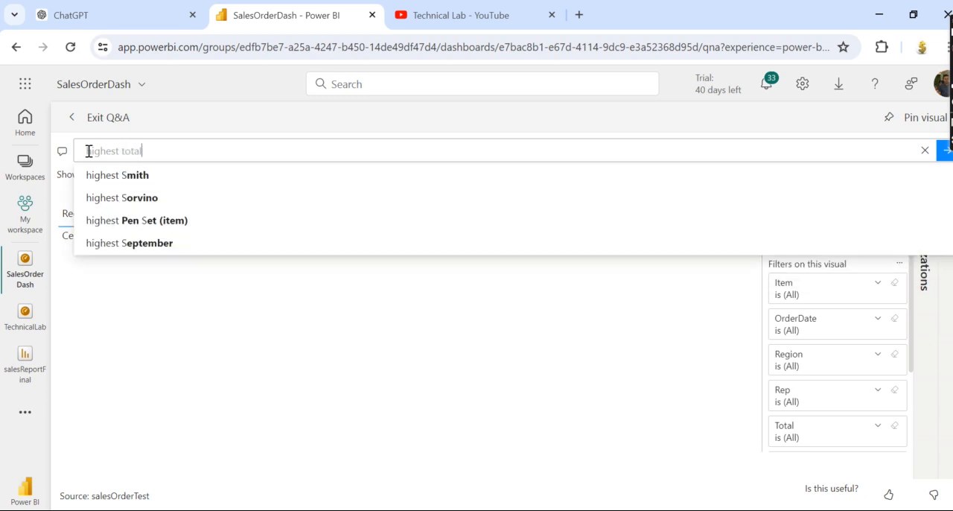
{"action": "left_click", "coordinate": [98, 185]}
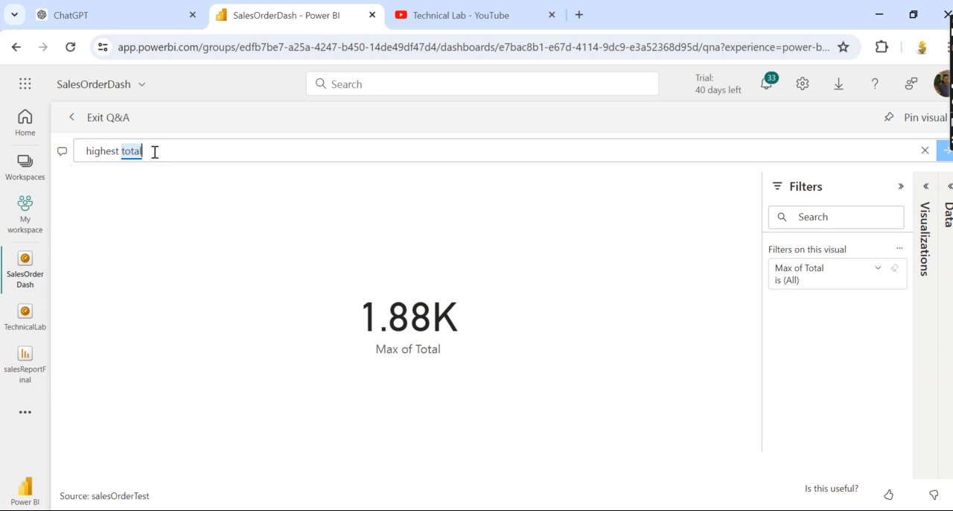
Extend the Q&A question to "highest total by item", view its chart and return to the SalesOrderDash dashboard.
{"action": "type", "text": "by"}
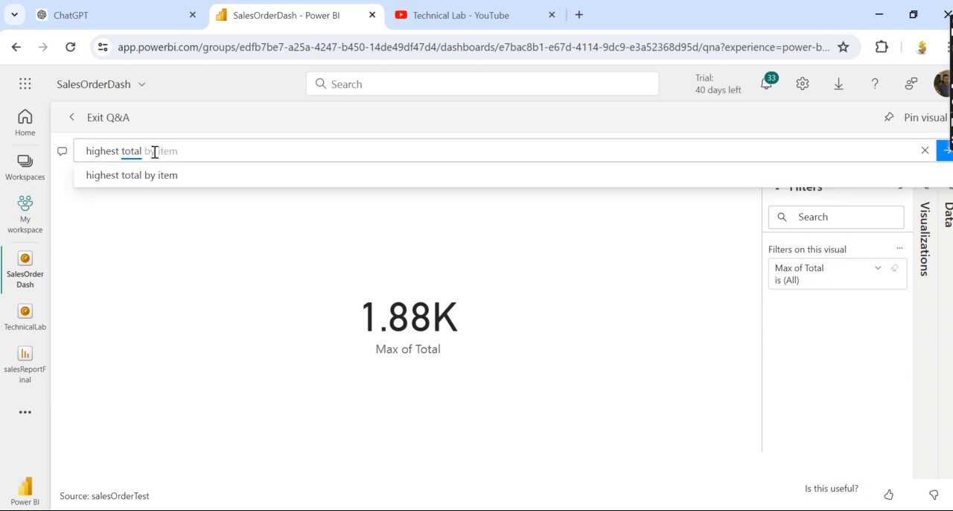
{"action": "left_click", "coordinate": [143, 178]}
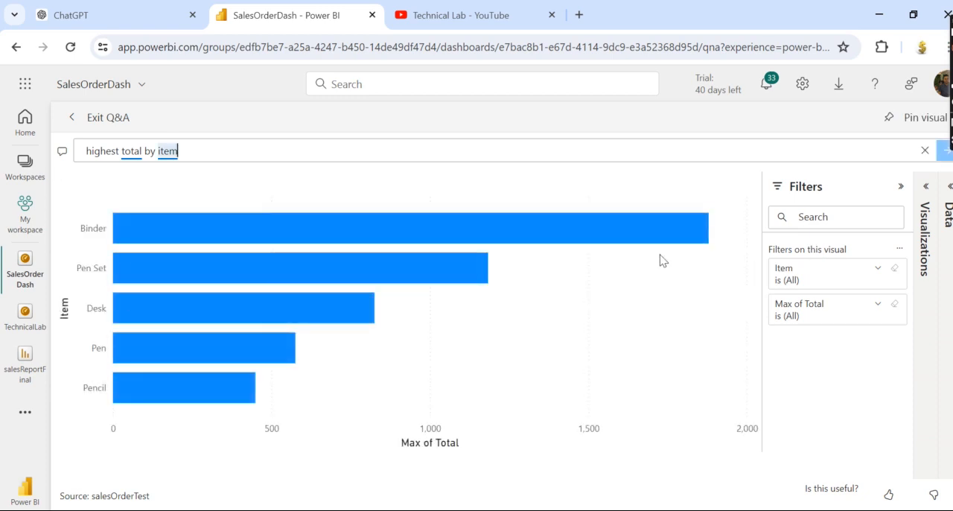
{"action": "left_click", "coordinate": [115, 130]}
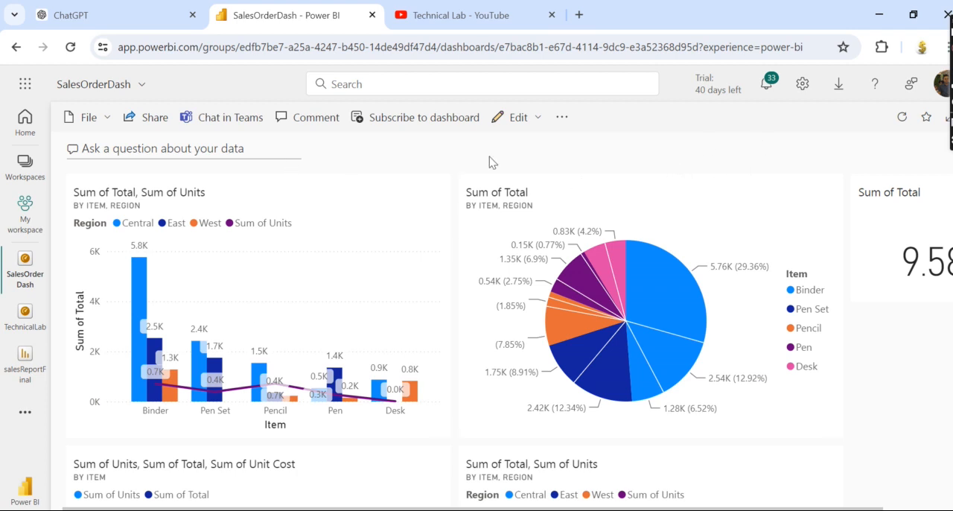
Examine the sharing settings and the file and editing options available for the SalesOrderDash dashboard.
{"action": "left_click", "coordinate": [141, 129]}
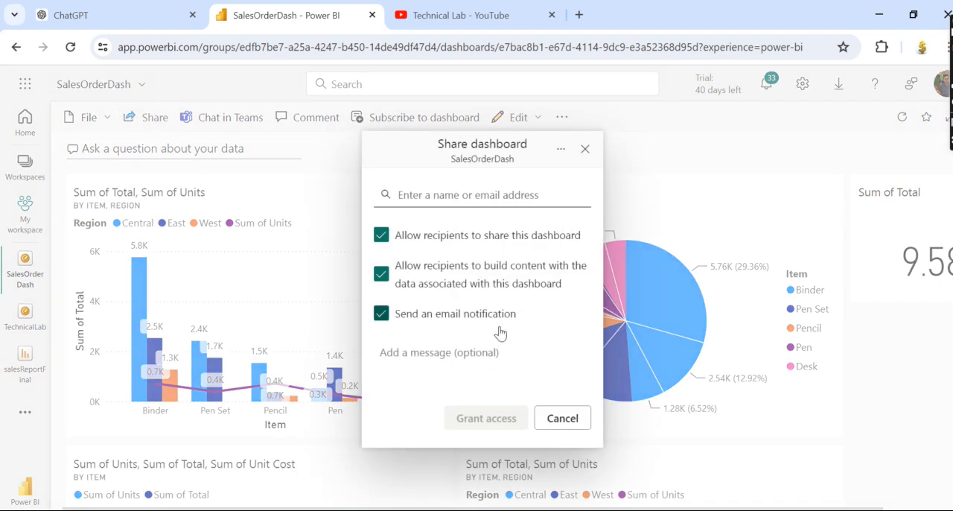
{"action": "left_click", "coordinate": [550, 417]}
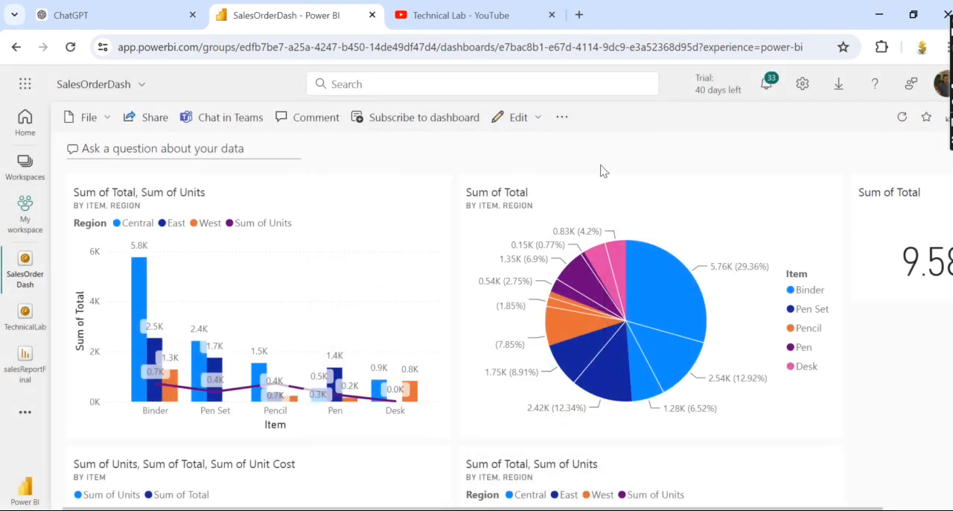
{"action": "left_click", "coordinate": [106, 120]}
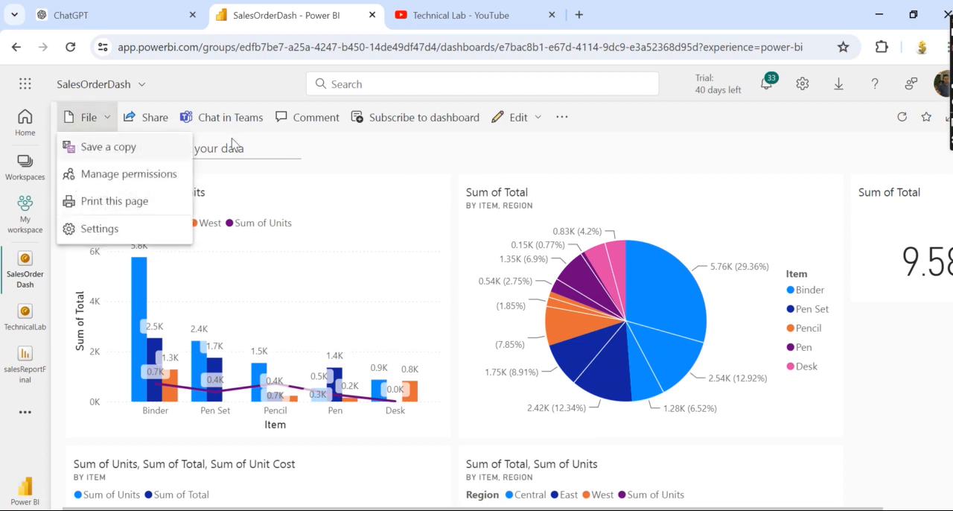
{"action": "left_click", "coordinate": [511, 121]}
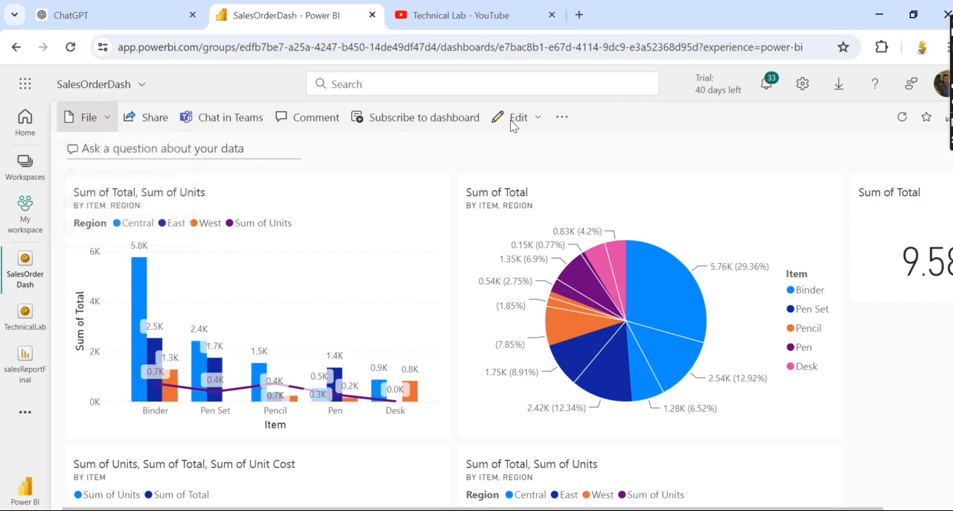
{"action": "left_click", "coordinate": [95, 120]}
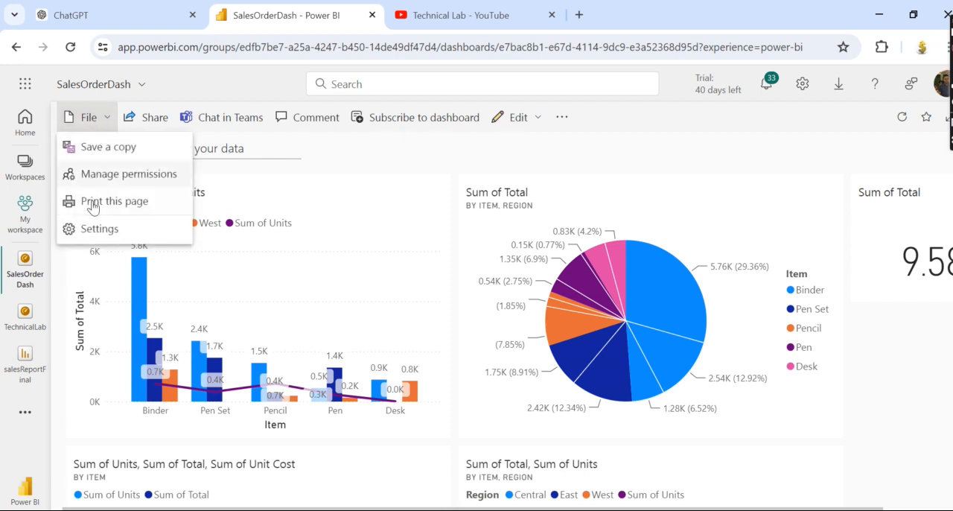
{"action": "left_click", "coordinate": [522, 120]}
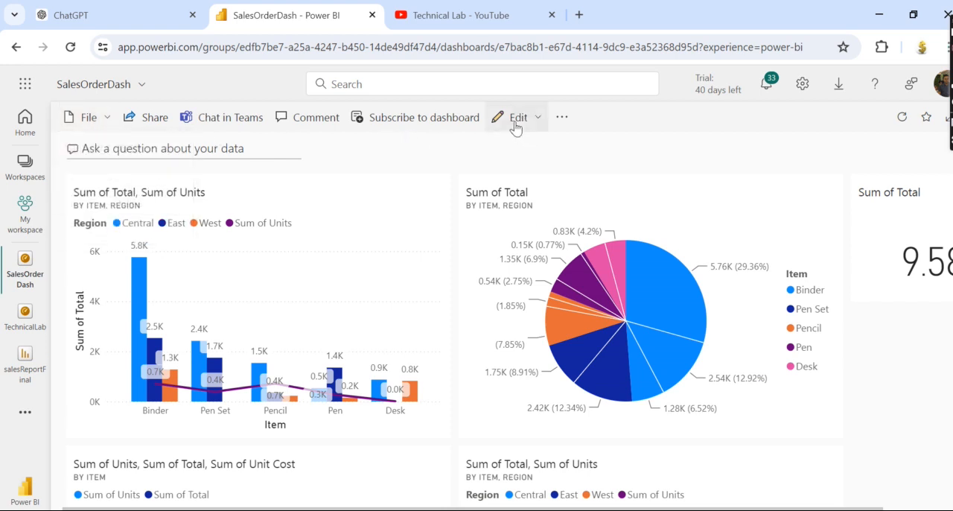
{"action": "left_click", "coordinate": [515, 123]}
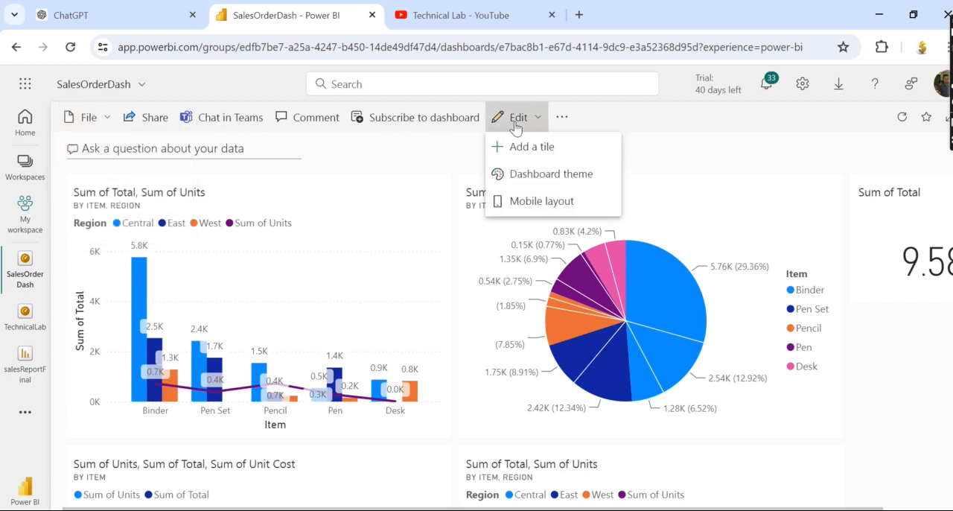
{"action": "left_click", "coordinate": [658, 124]}
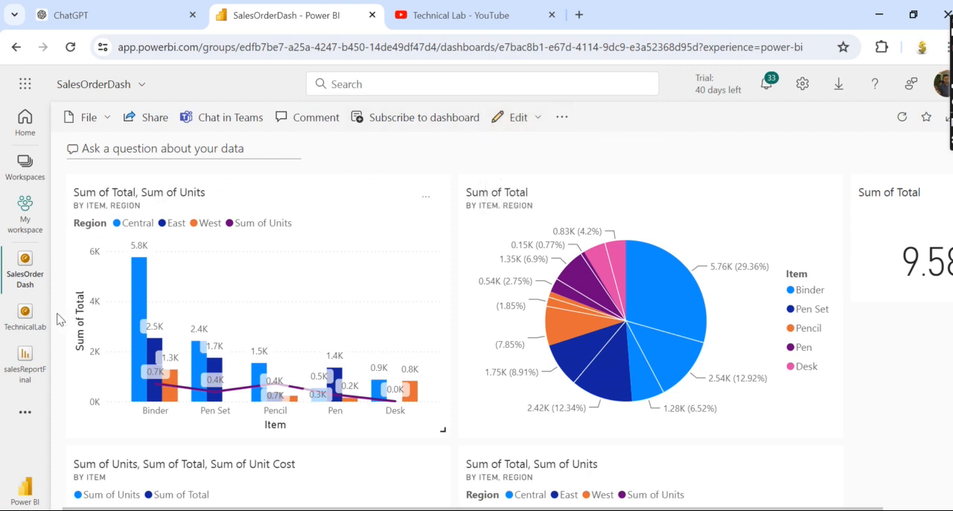
Open the salesReportFinal report and bring up its secure embed details for a website or portal.
{"action": "left_click", "coordinate": [25, 360]}
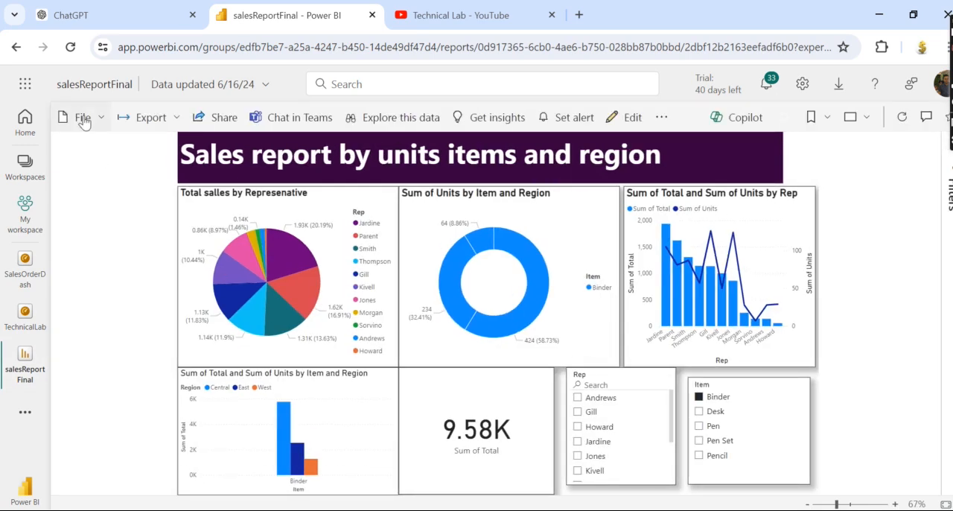
{"action": "left_click", "coordinate": [82, 117]}
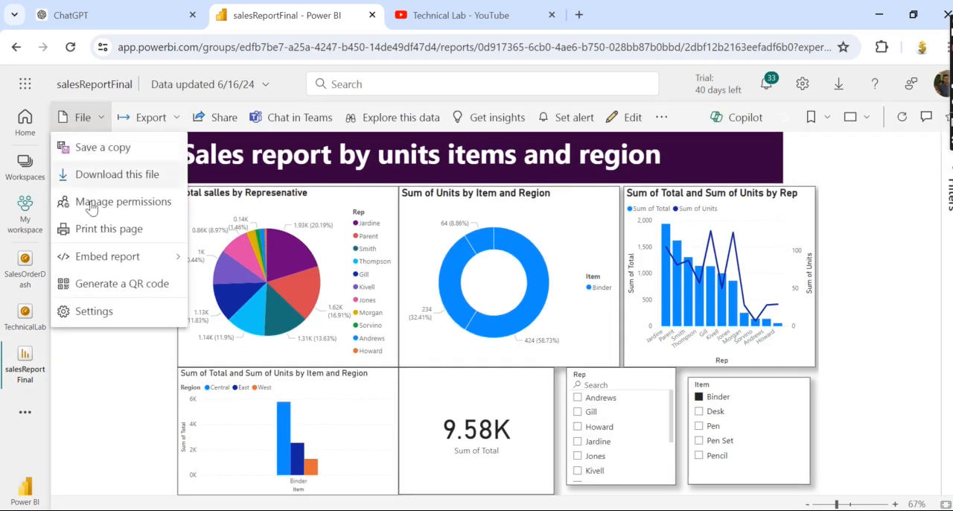
{"action": "mouse_move", "coordinate": [94, 261]}
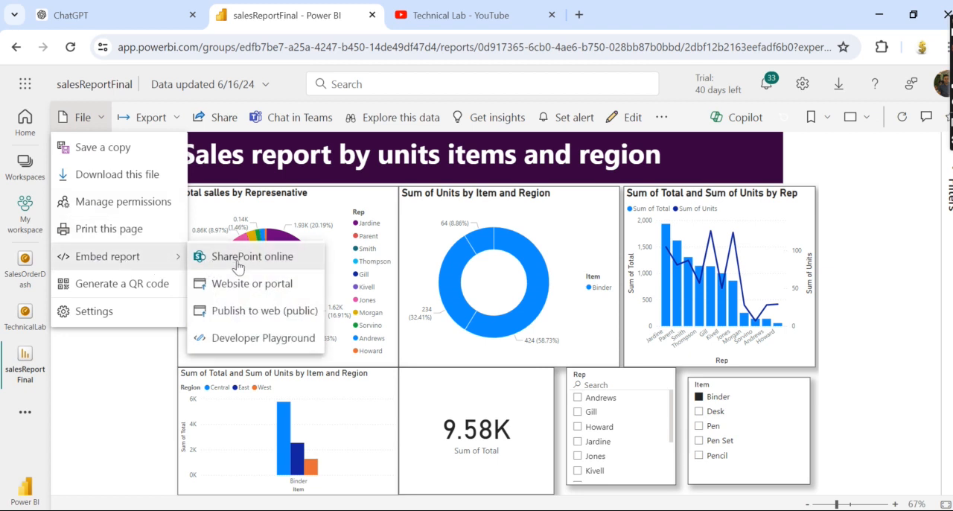
{"action": "left_click", "coordinate": [247, 287]}
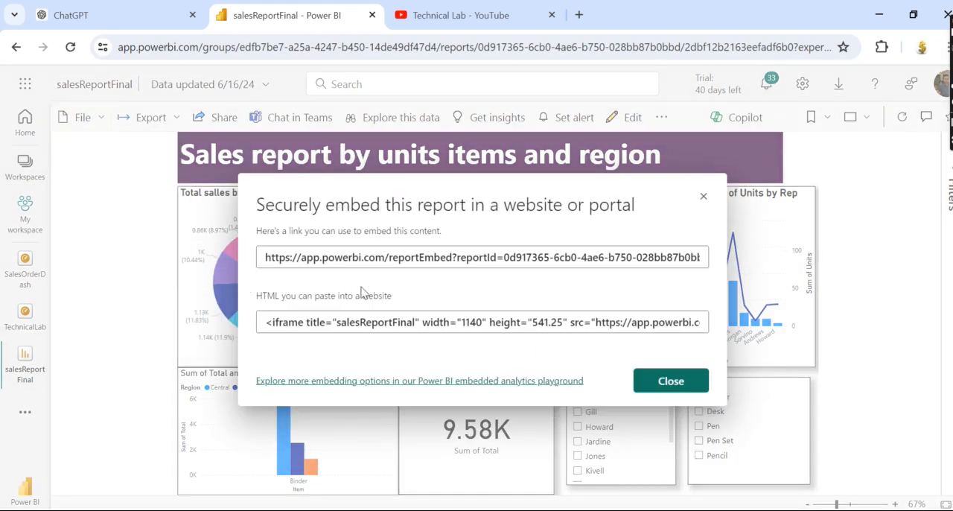
Select the report's embed link and the HTML iframe code in turn, and close the embed details.
{"action": "left_click", "coordinate": [263, 260]}
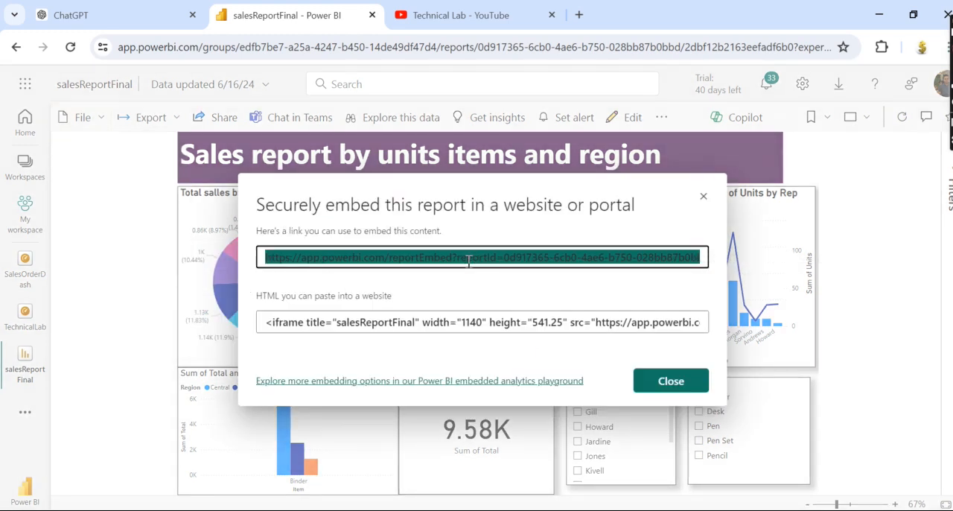
{"action": "left_click", "coordinate": [264, 320]}
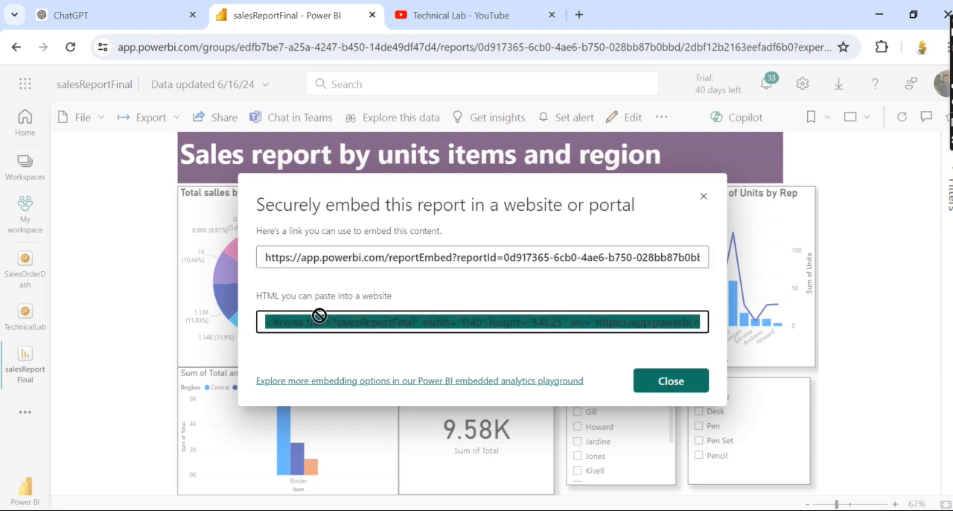
{"action": "left_click", "coordinate": [453, 322]}
{"action": "left_click", "coordinate": [453, 322]}
{"action": "left_click", "coordinate": [647, 381]}
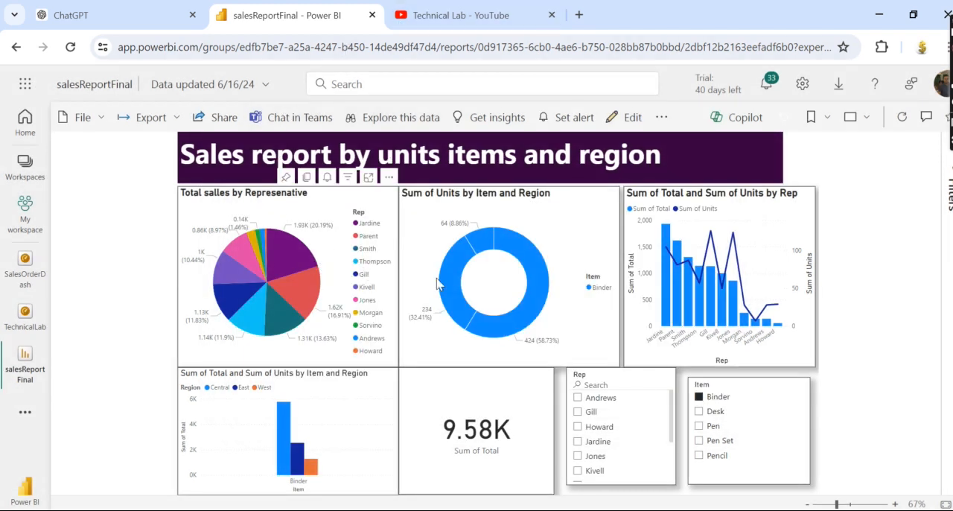
Switch to the Technical Lab channel page on YouTube.
{"action": "mouse_move", "coordinate": [457, 285]}
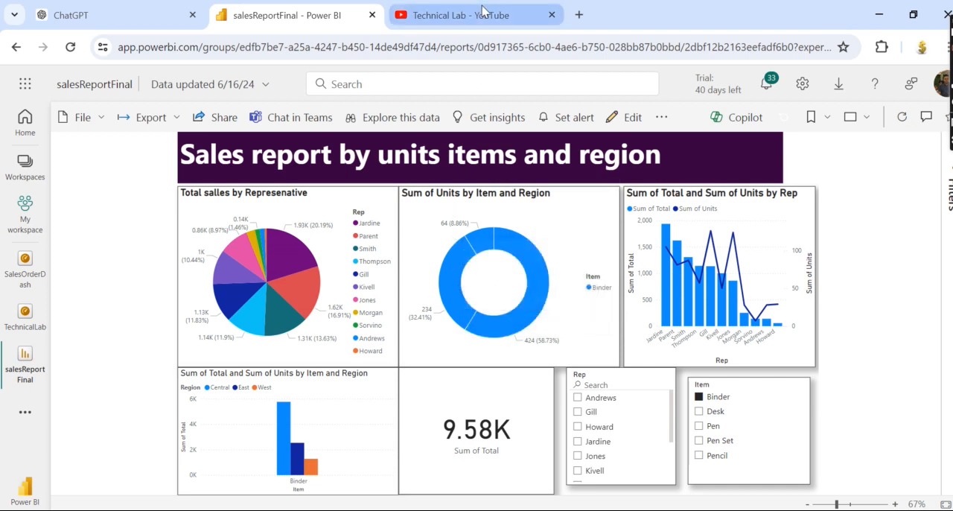
{"action": "left_click", "coordinate": [454, 15]}
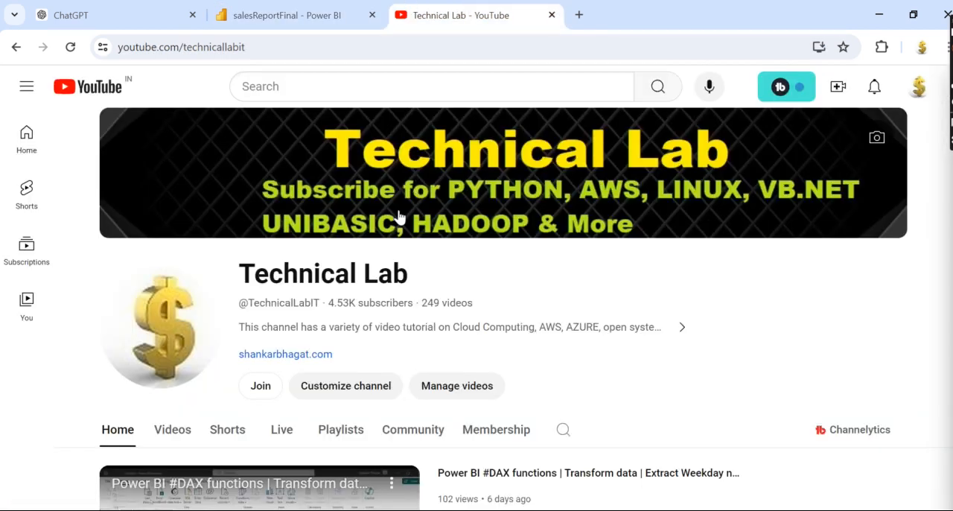